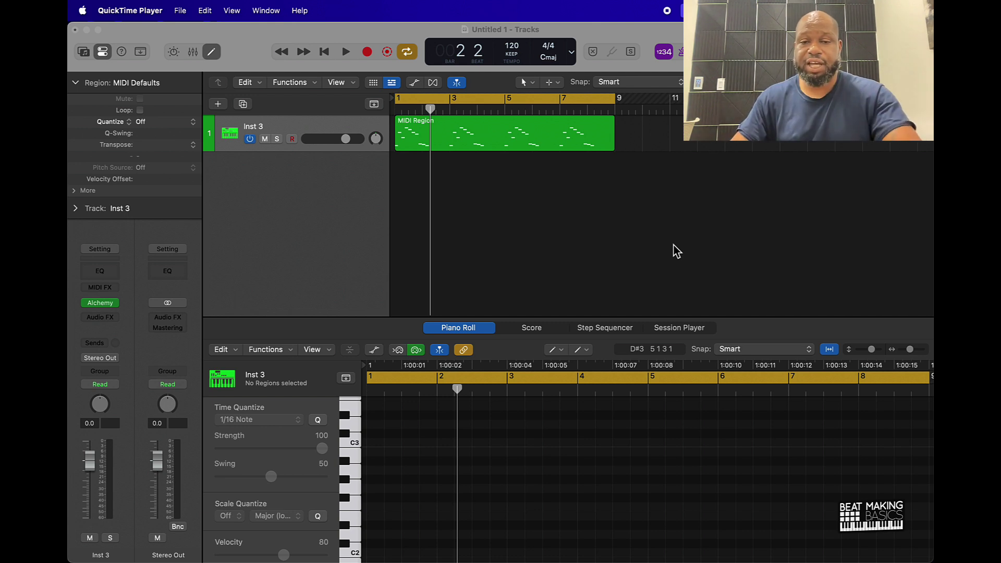
Select the MIDI region on the Inst 3 track and enlarge the Piano Roll editor to show more of its notes
{"action": "left_click", "coordinate": [427, 146]}
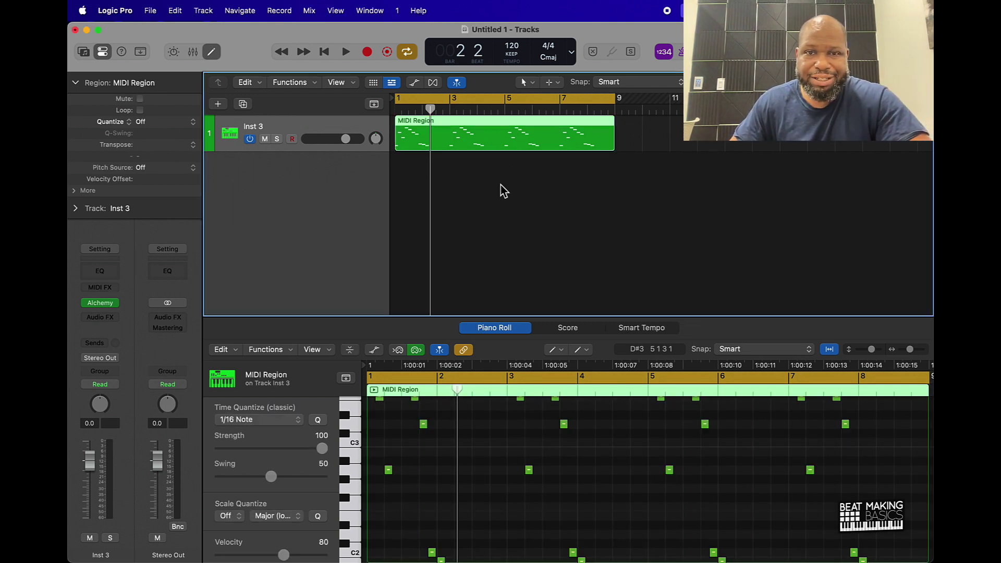
{"action": "left_click", "coordinate": [493, 198], "text": "ctrl+alt"}
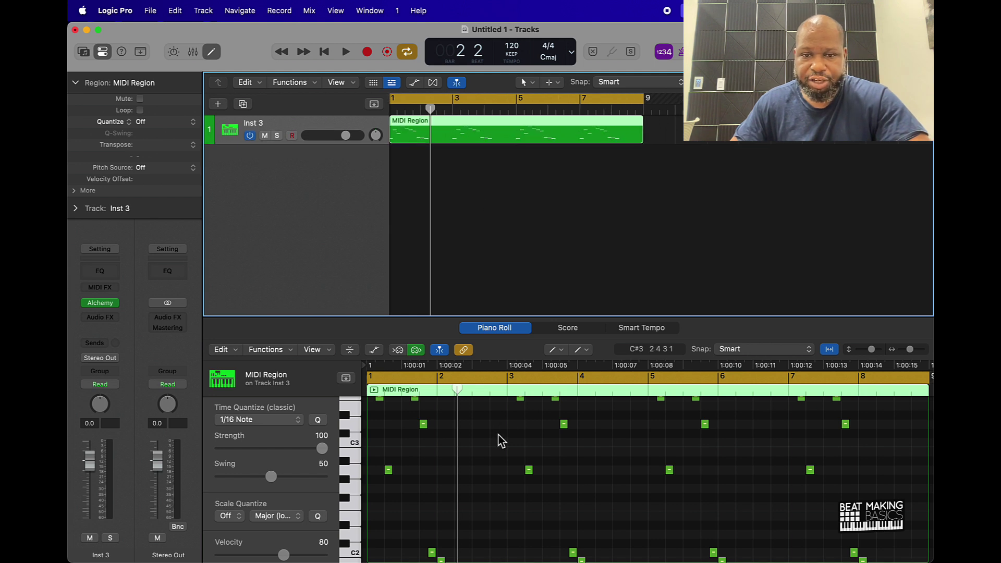
{"action": "left_click_drag", "start_coordinate": [506, 319], "coordinate": [506, 217]}
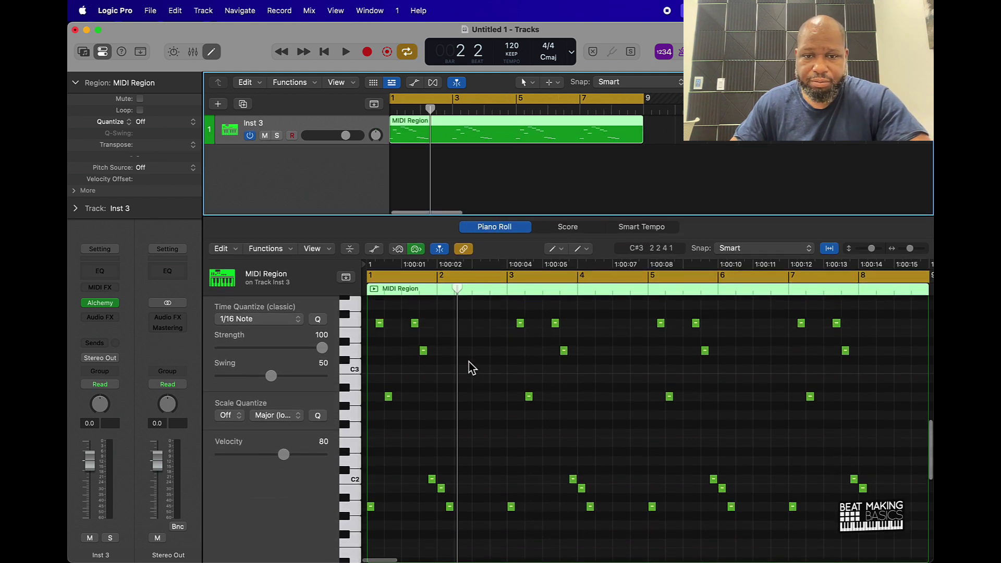
Play the MIDI region through to hear the track's default sound, keeping the region selected
{"action": "key", "text": "space"}
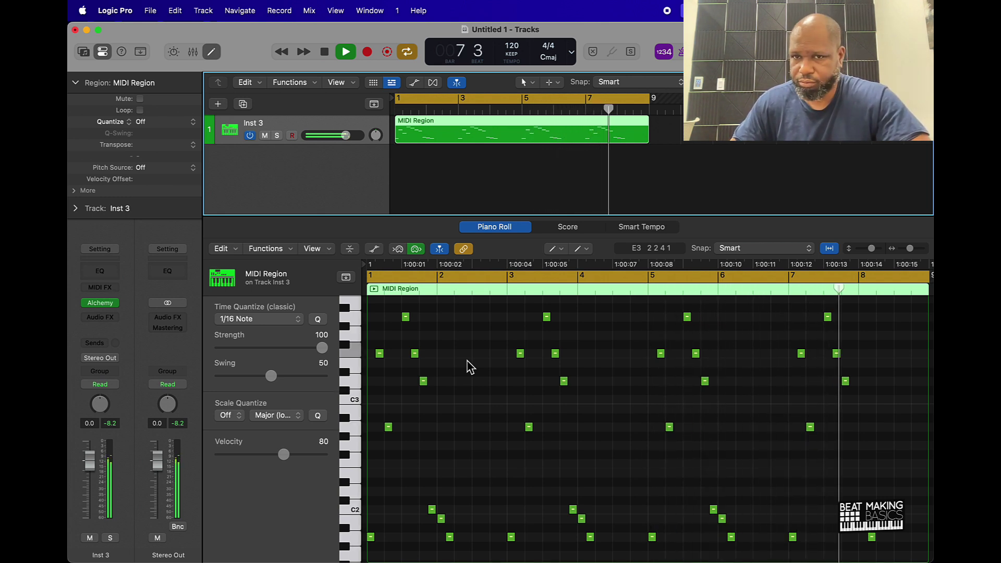
{"action": "key", "text": "space"}
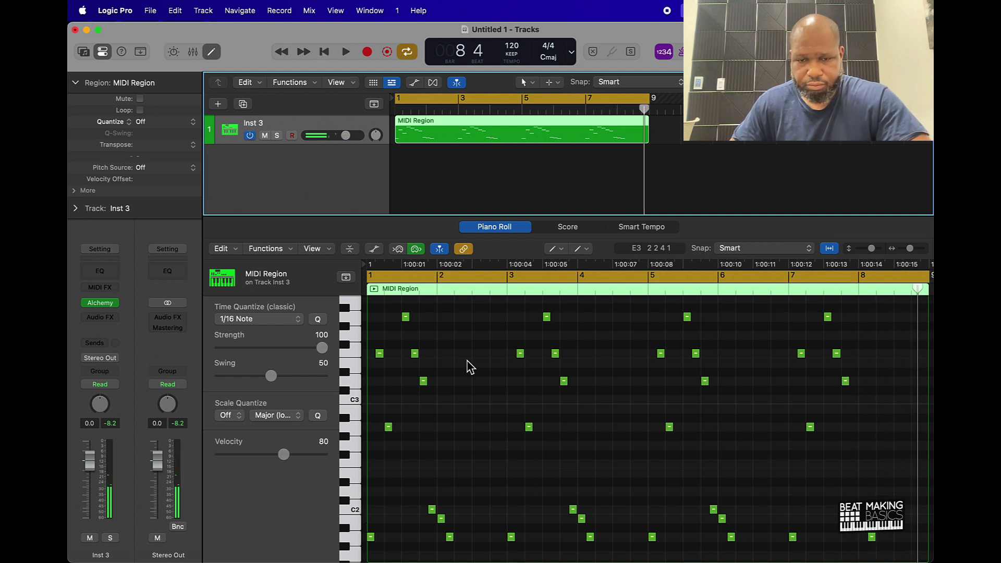
{"action": "left_click", "coordinate": [598, 184]}
{"action": "left_click", "coordinate": [519, 139]}
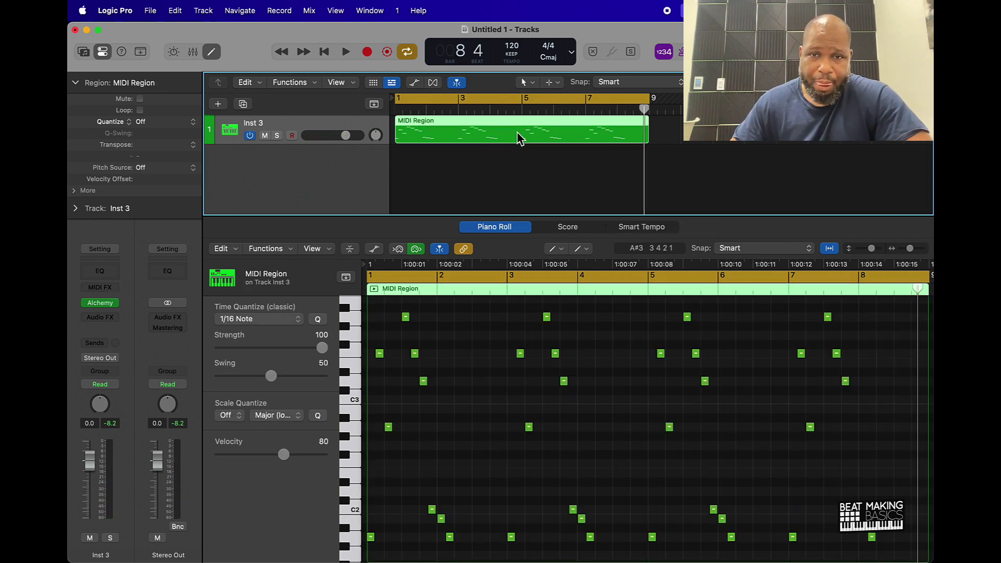
Open the Alchemy instrument of the Inst 3 track and switch it to the Advanced view
{"action": "mouse_move", "coordinate": [104, 308]}
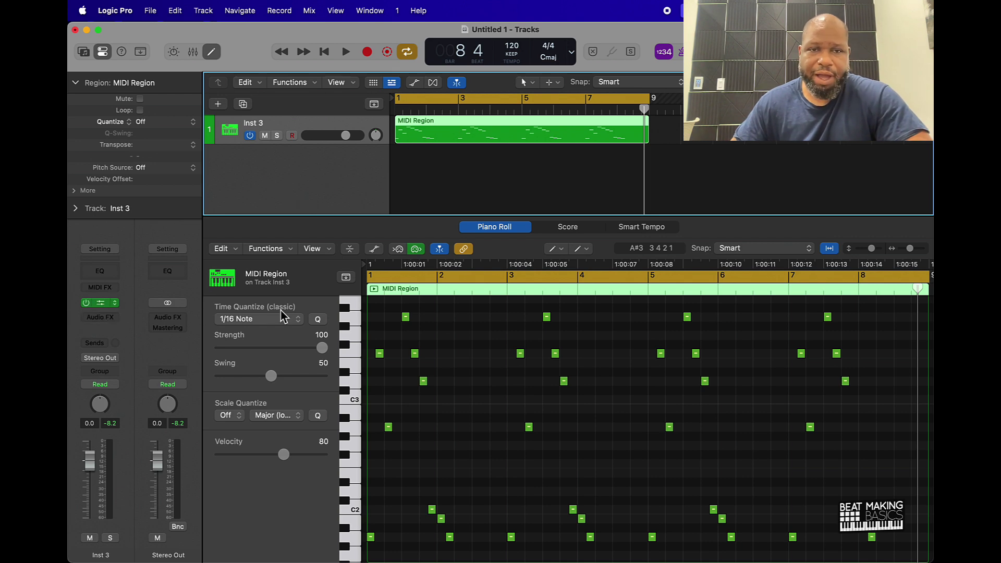
{"action": "left_click_drag", "start_coordinate": [624, 184], "coordinate": [425, 172]}
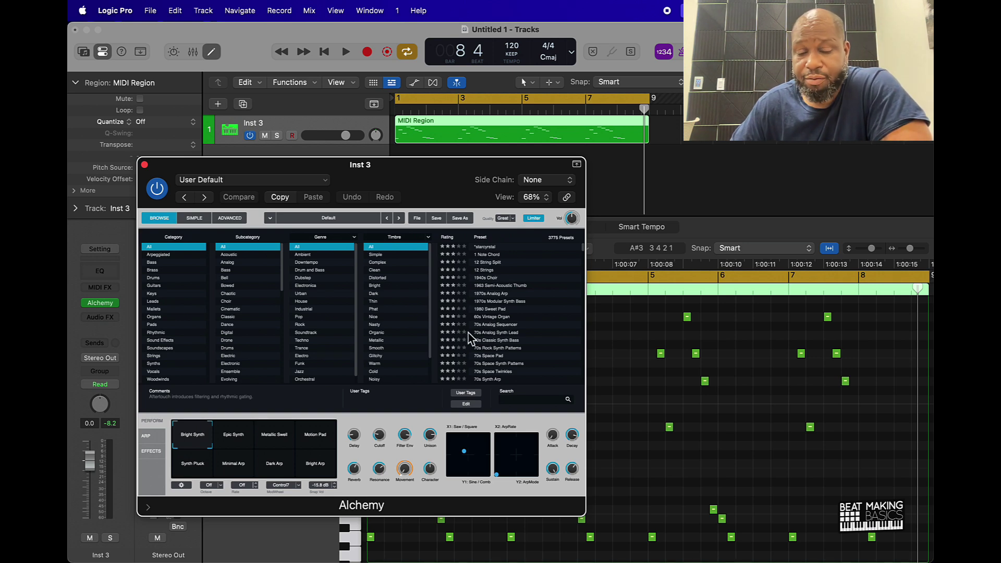
{"action": "left_click", "coordinate": [158, 437]}
{"action": "left_click", "coordinate": [153, 452]}
{"action": "left_click", "coordinate": [152, 423]}
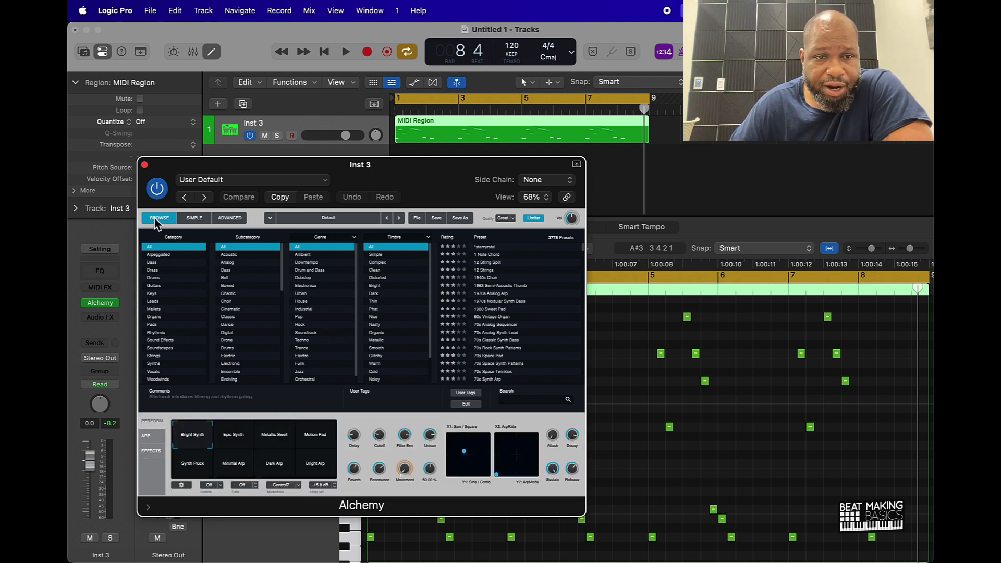
{"action": "left_click", "coordinate": [229, 218]}
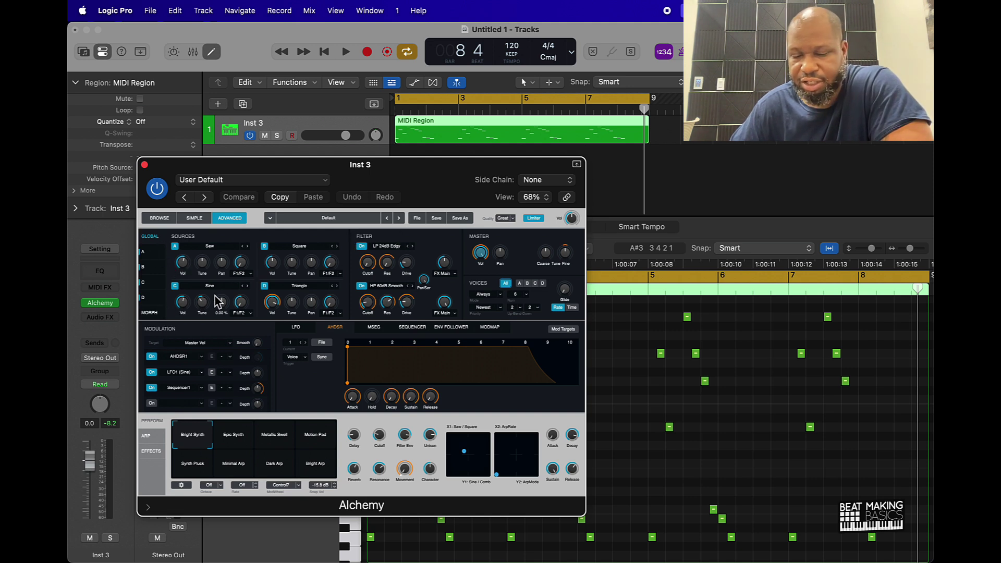
Turn off Alchemy's sources B, C and D, leaving only source A on, and return to source A's settings
{"action": "left_click", "coordinate": [145, 253]}
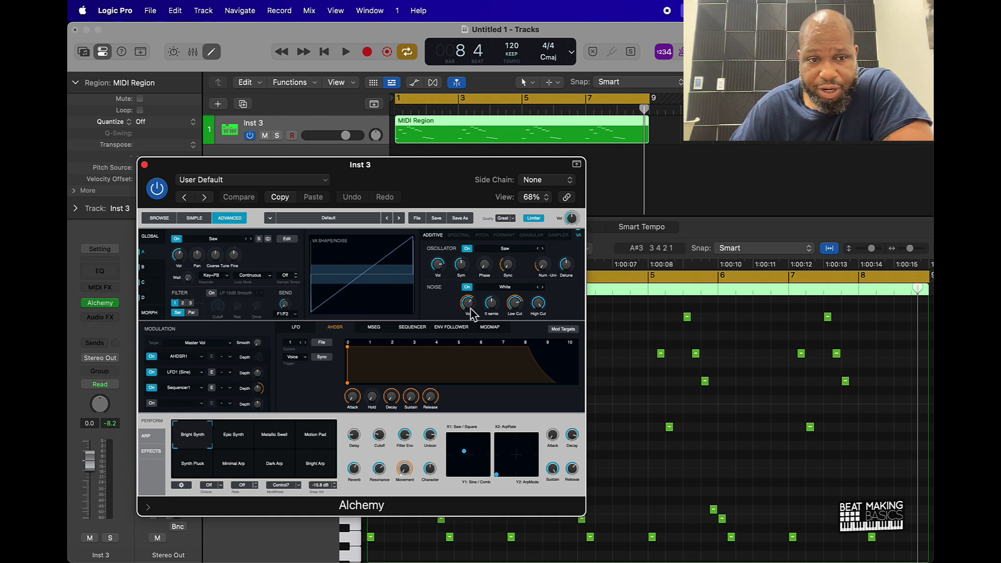
{"action": "left_click", "coordinate": [145, 268]}
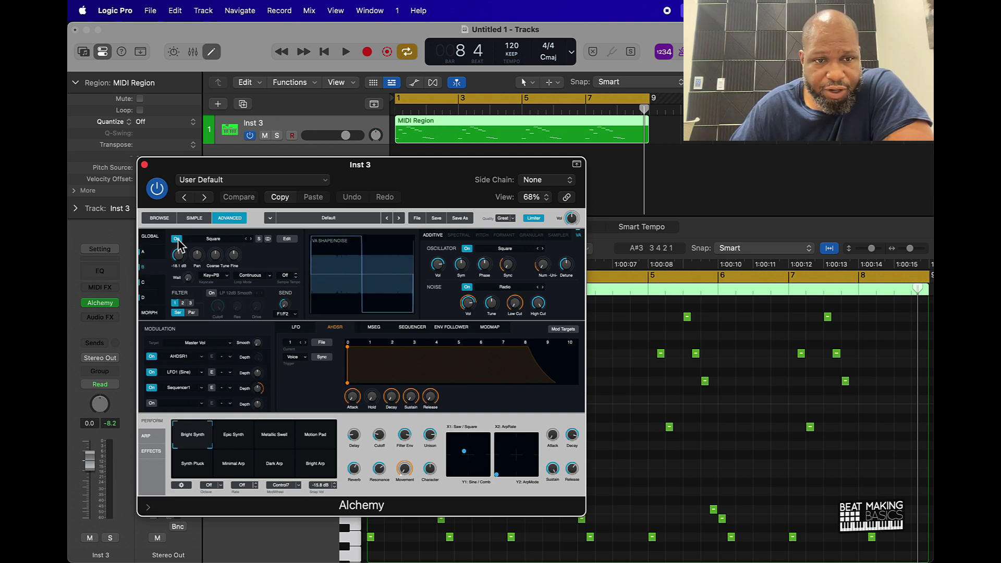
{"action": "left_click", "coordinate": [177, 239]}
{"action": "left_click", "coordinate": [148, 283]}
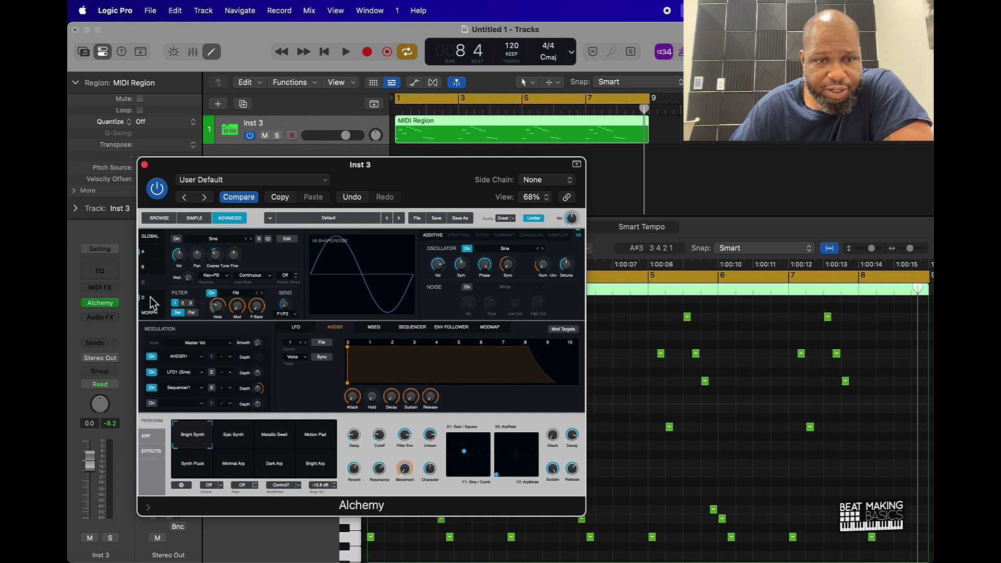
{"action": "left_click", "coordinate": [148, 298]}
{"action": "left_click", "coordinate": [177, 239]}
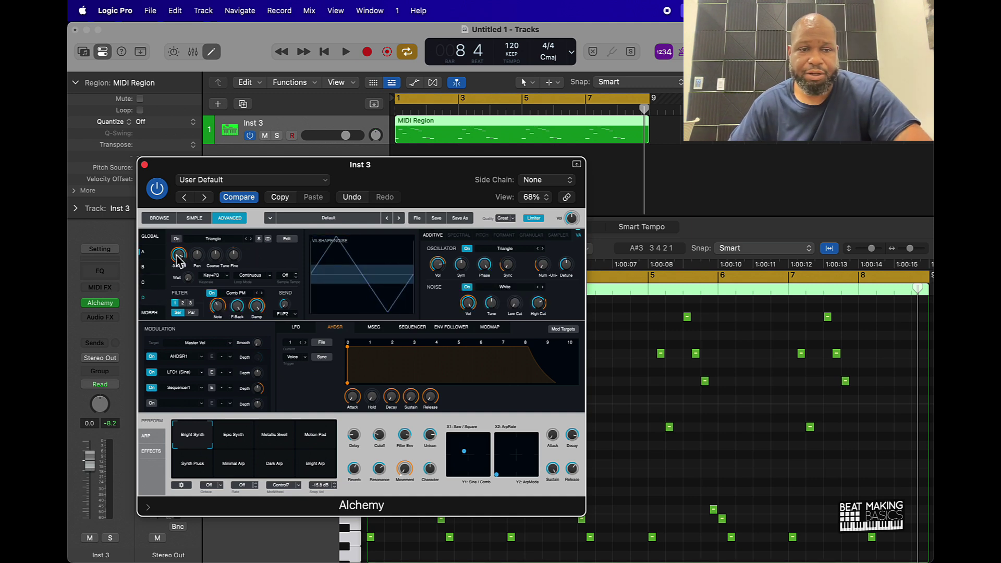
{"action": "left_click", "coordinate": [149, 254]}
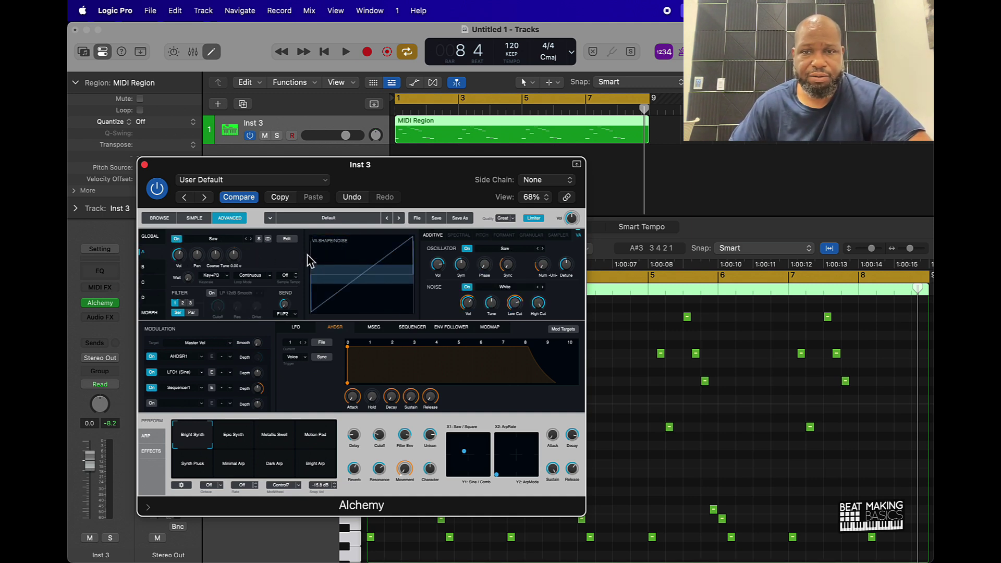
Audition source A's Saw oscillator on its own and set the Alchemy window's view size to 84%
{"action": "key", "text": "space"}
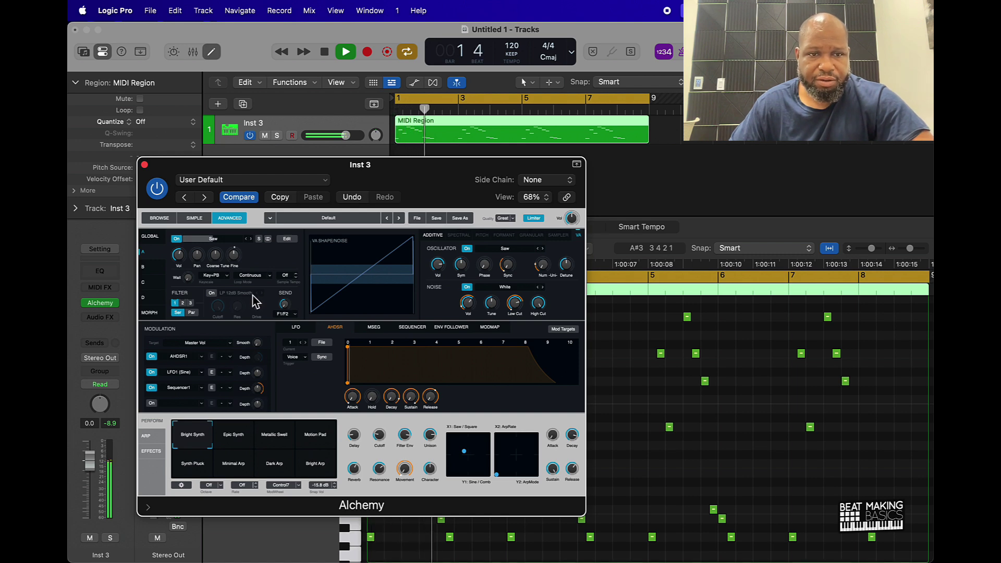
{"action": "key", "text": "space"}
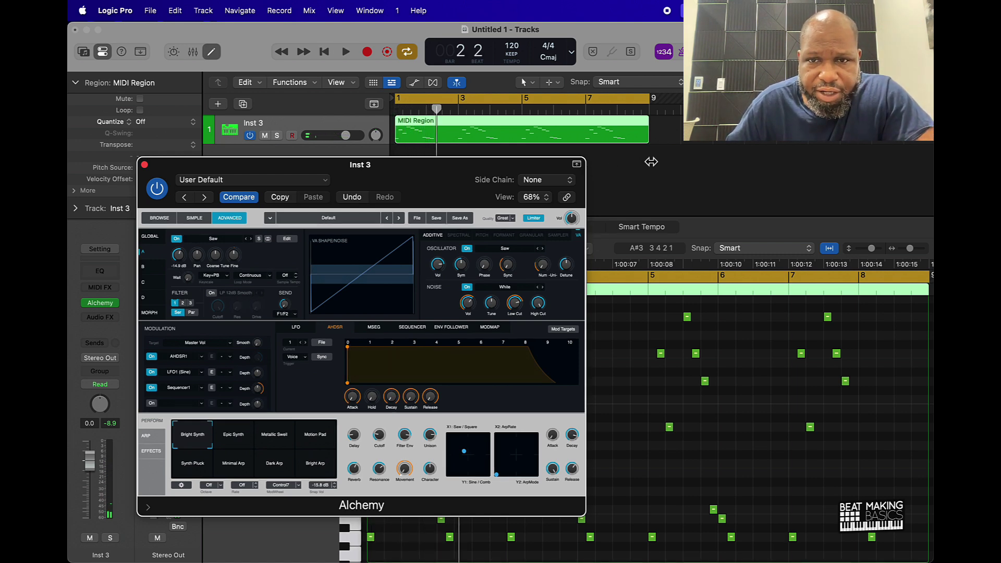
{"action": "left_click", "coordinate": [532, 197]}
{"action": "left_click", "coordinate": [532, 207]}
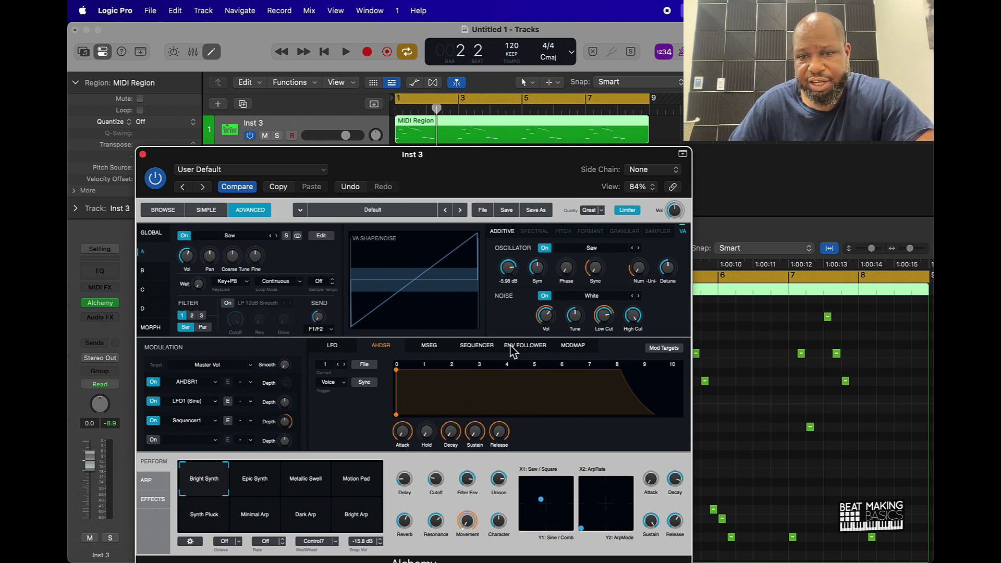
During playback, set source A's volume to -9 dB, raise its oscillator symmetry to 100% and set the phase to 70.62%
{"action": "key", "text": "space"}
{"action": "left_click", "coordinate": [187, 255]}
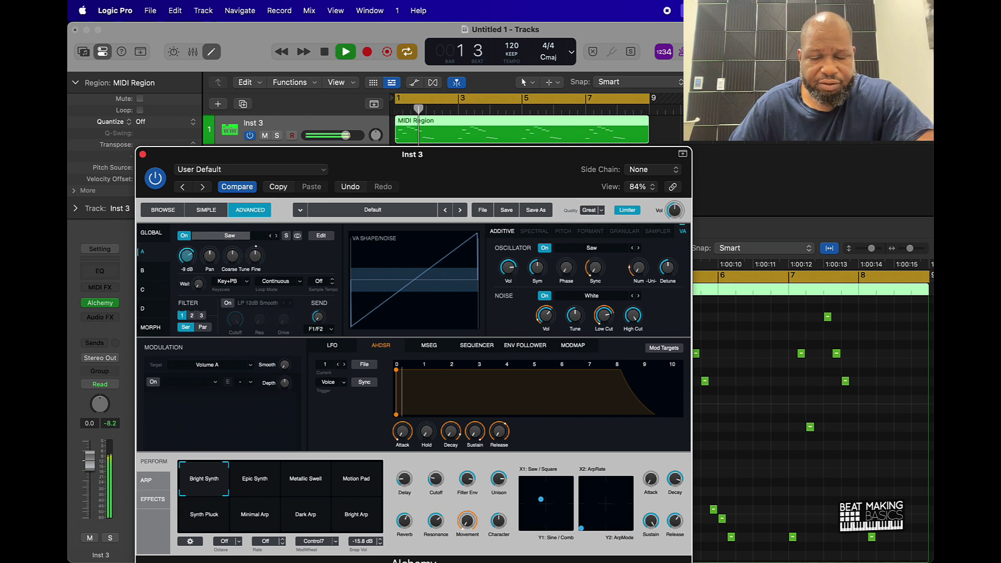
{"action": "left_click", "coordinate": [538, 268]}
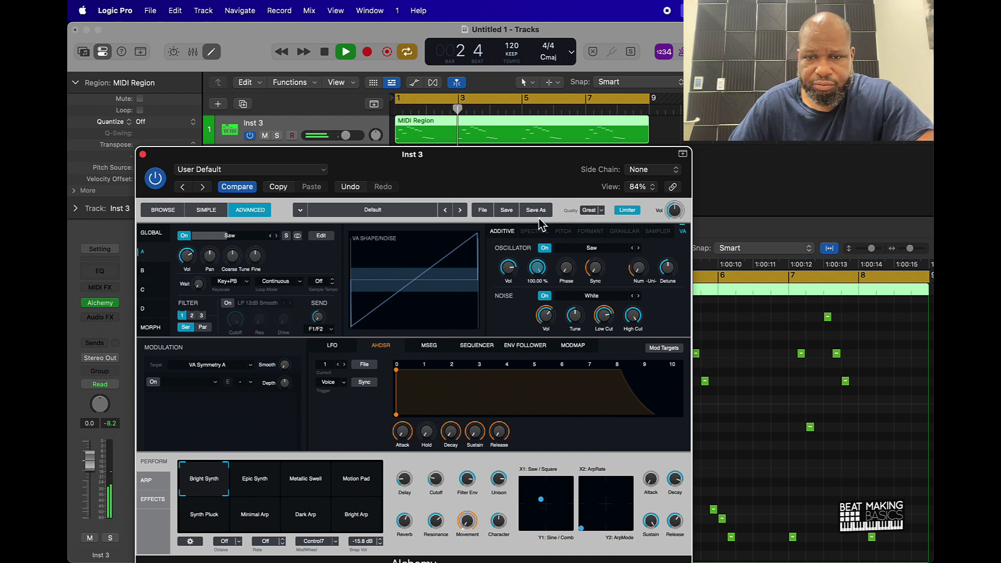
{"action": "left_click", "coordinate": [566, 268]}
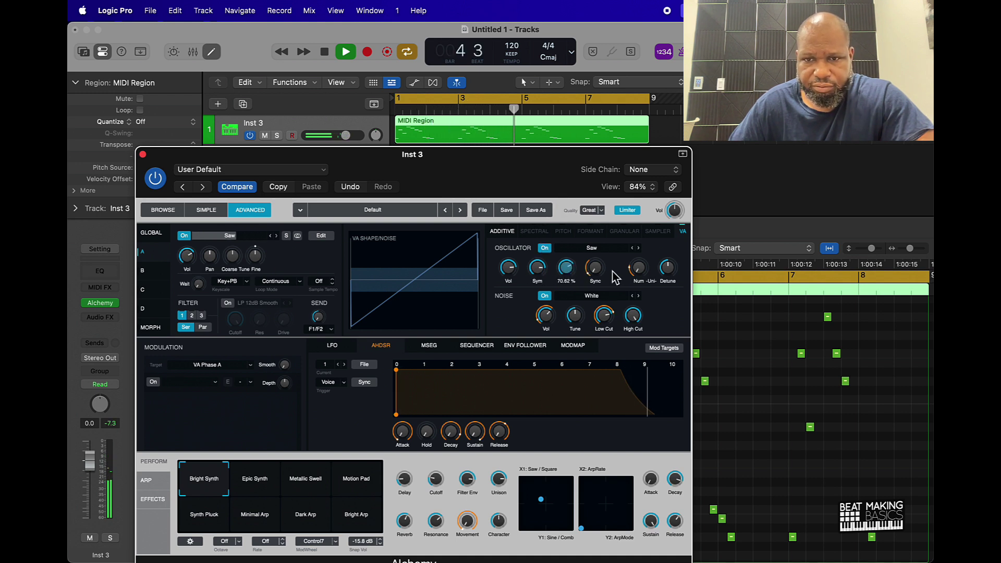
Try source A's oscillator sync at 15 semitones and set its noise tune to 28 semitones, ending with playback stopped
{"action": "left_click", "coordinate": [597, 268]}
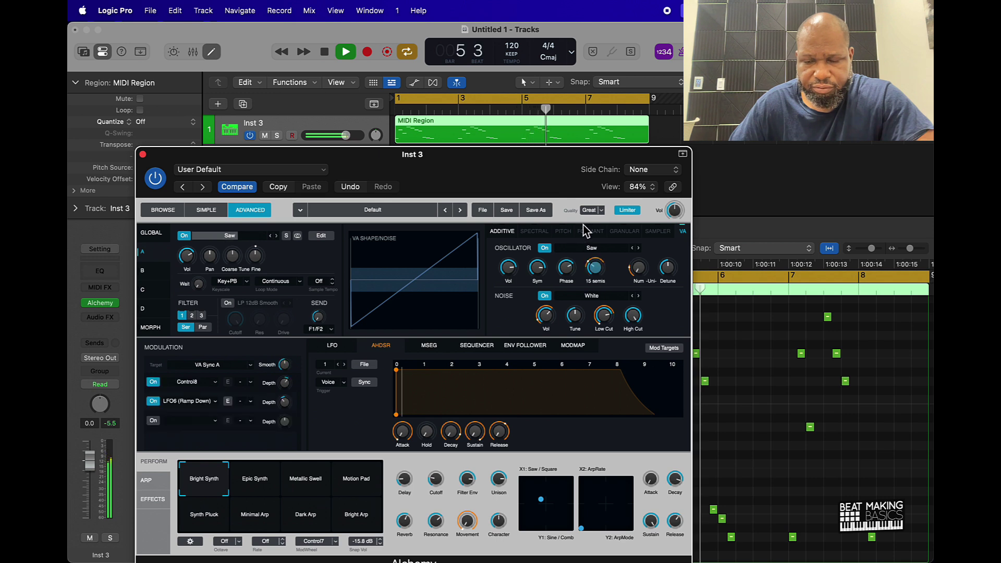
{"action": "mouse_move", "coordinate": [540, 273]}
{"action": "left_click", "coordinate": [575, 316]}
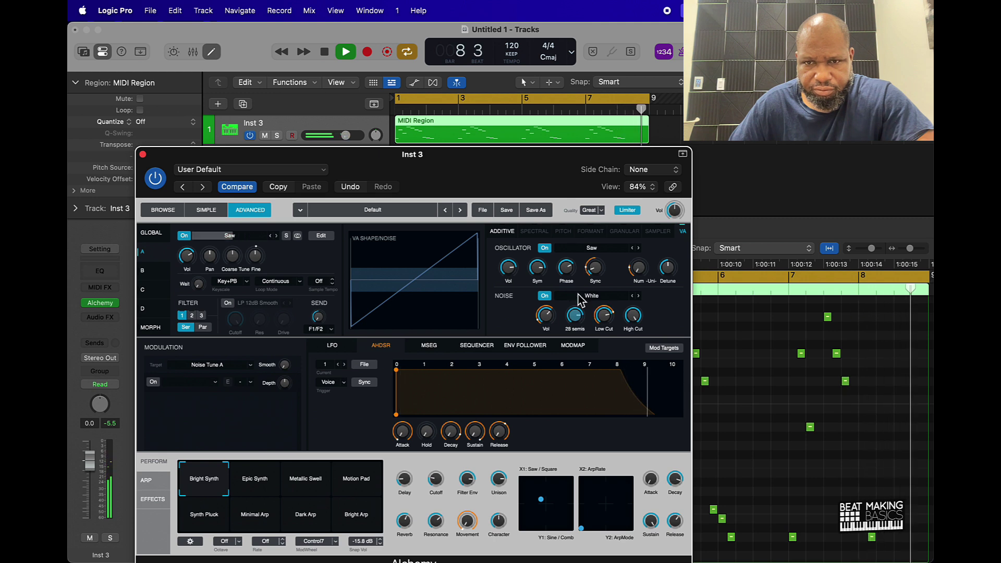
{"action": "key", "text": "space"}
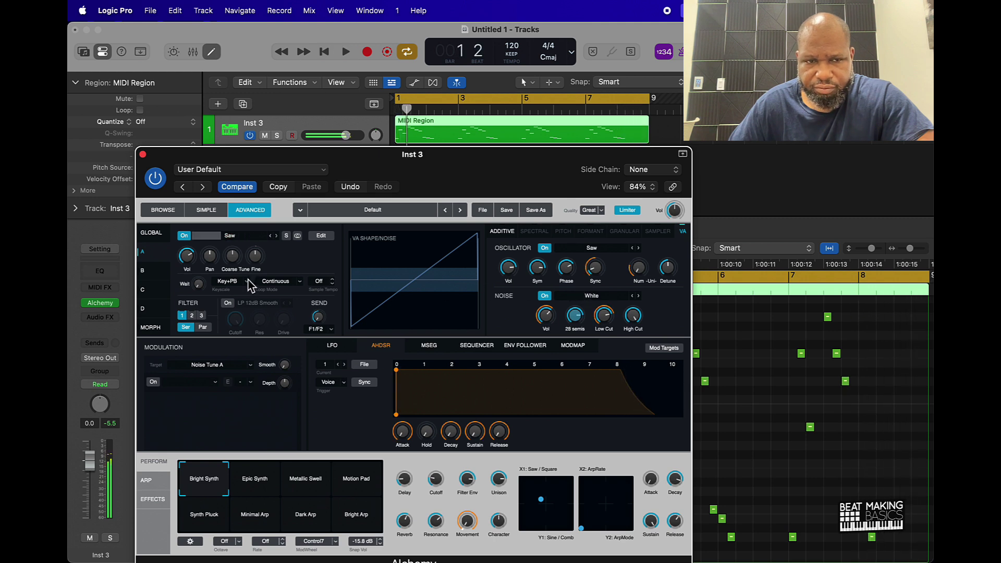
Turn off source A and turn on source B, the Square oscillator, to hear it on its own
{"action": "left_click", "coordinate": [153, 271]}
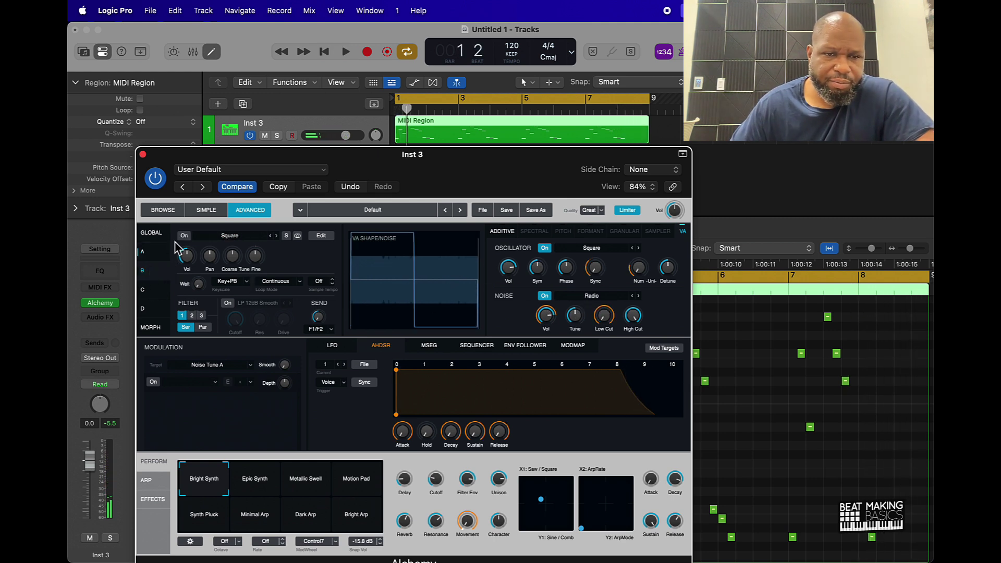
{"action": "left_click", "coordinate": [151, 254]}
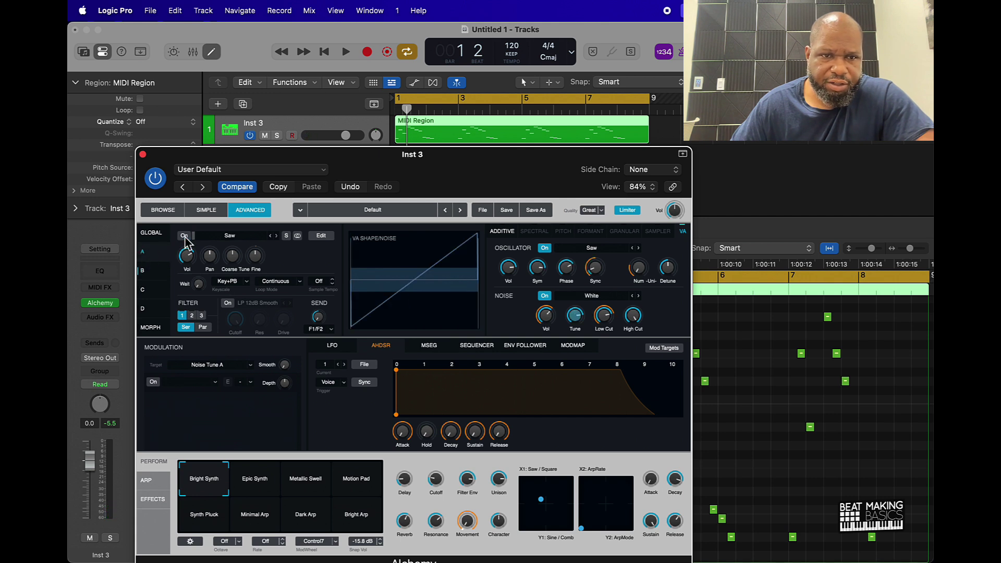
{"action": "left_click", "coordinate": [155, 276]}
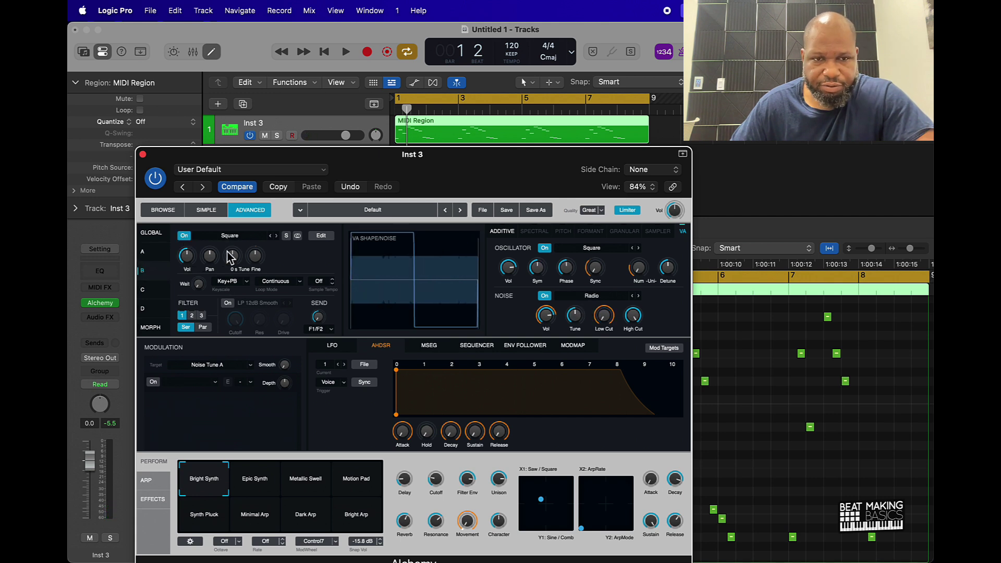
During playback, lower source B's oscillator symmetry to about 9%, set its phase to Random and its sync to 8 semitones
{"action": "key", "text": "space"}
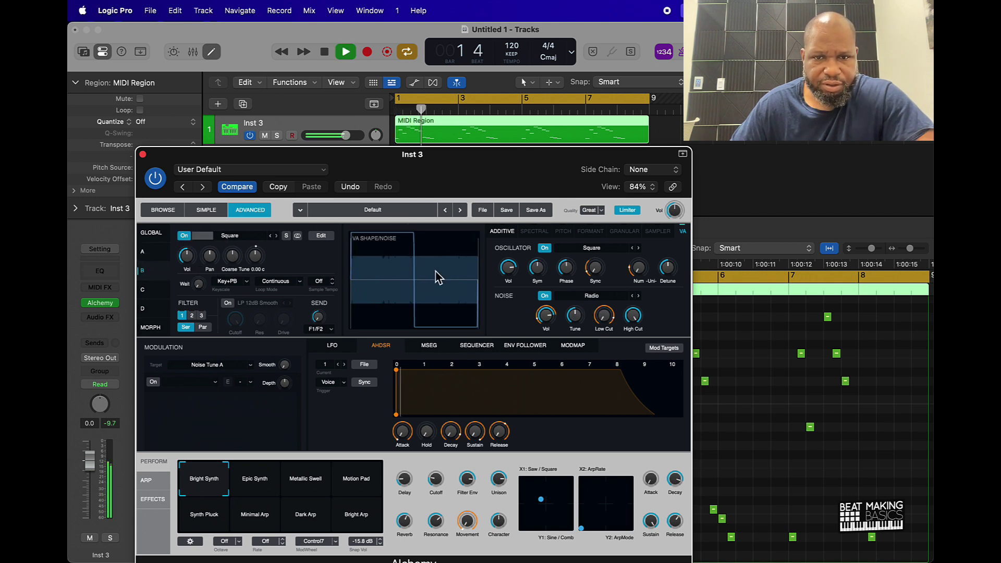
{"action": "left_click_drag", "start_coordinate": [537, 267], "coordinate": [538, 231]}
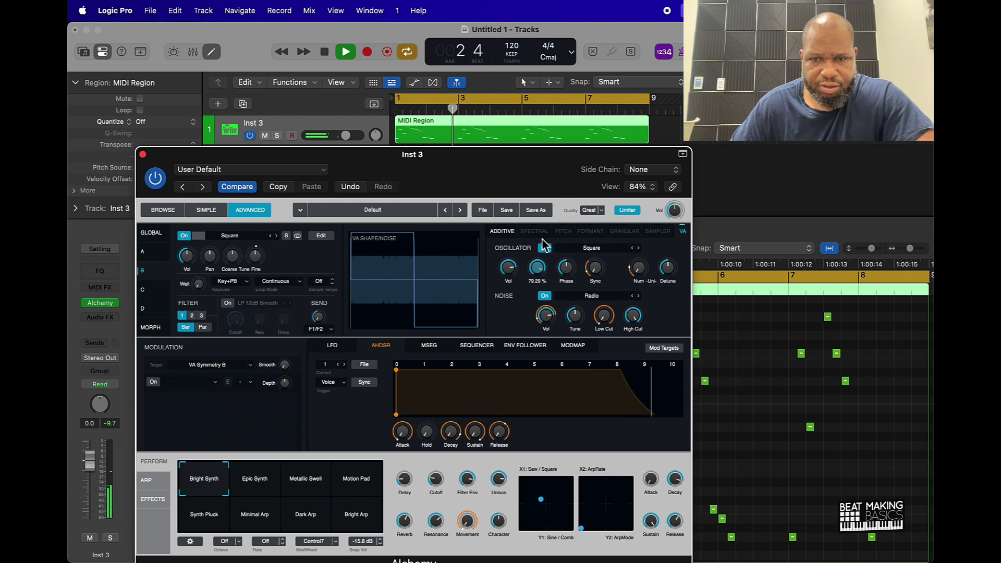
{"action": "left_click_drag", "start_coordinate": [537, 267], "coordinate": [542, 313]}
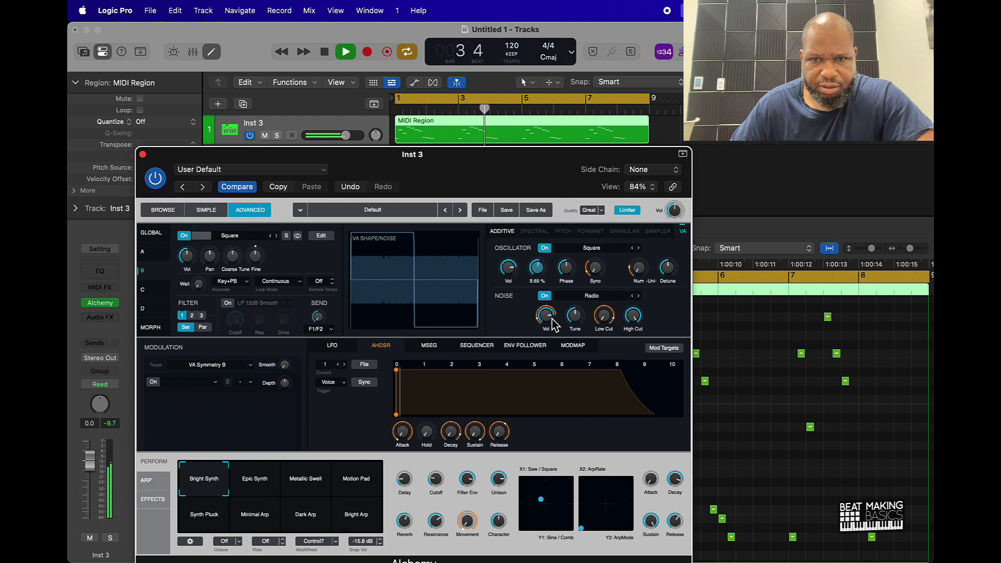
{"action": "left_click_drag", "start_coordinate": [565, 268], "coordinate": [564, 214]}
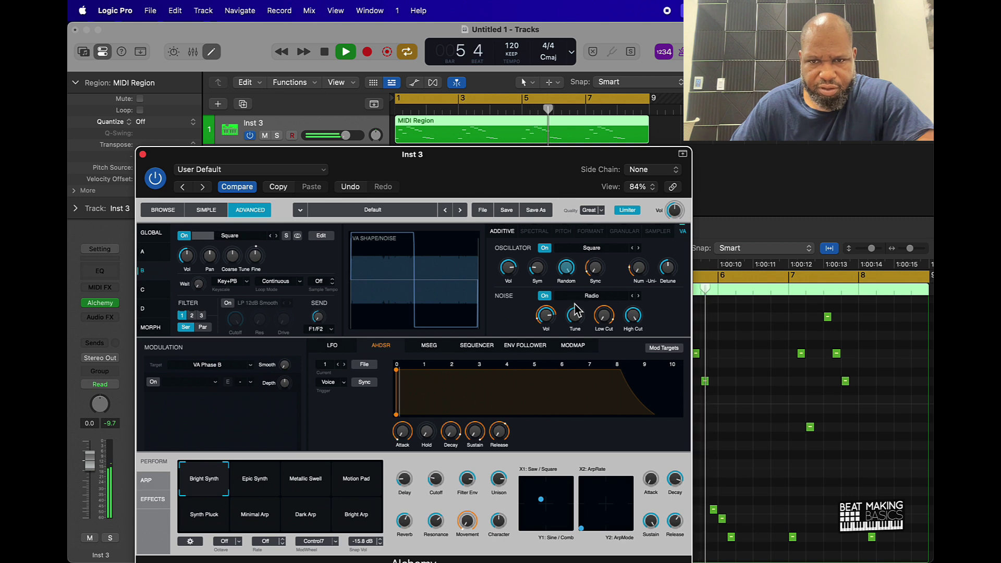
{"action": "left_click_drag", "start_coordinate": [599, 272], "coordinate": [580, 230]}
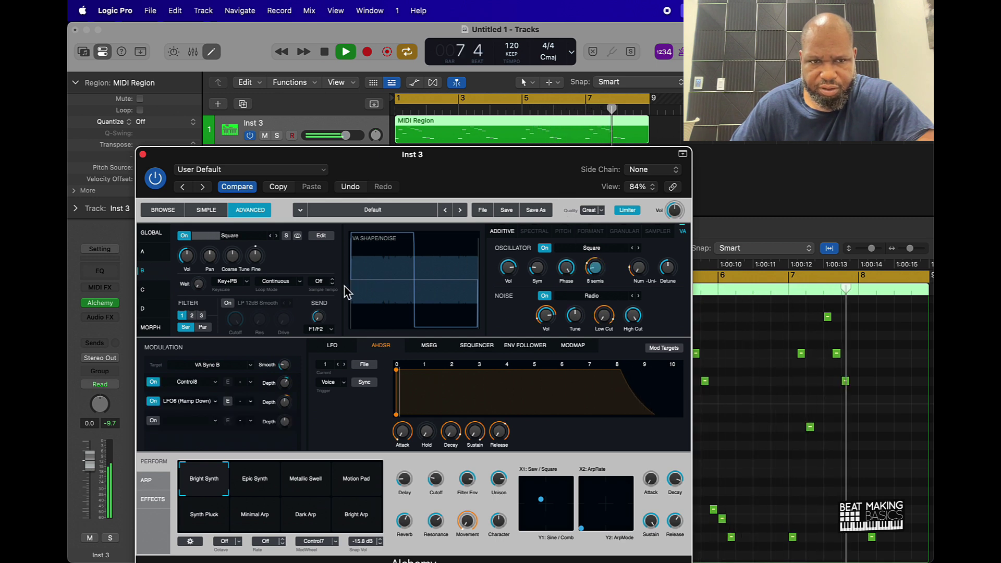
{"action": "key", "text": "space"}
Turn source A back on alongside source B and audition both together from the start of the region
{"action": "left_click", "coordinate": [157, 252]}
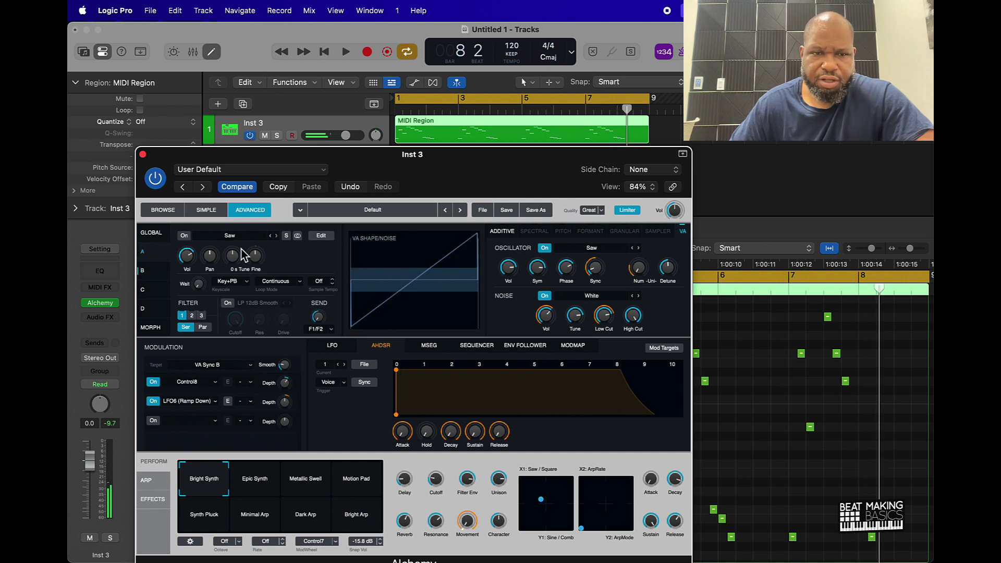
{"action": "key", "text": "Return"}
{"action": "key", "text": "space"}
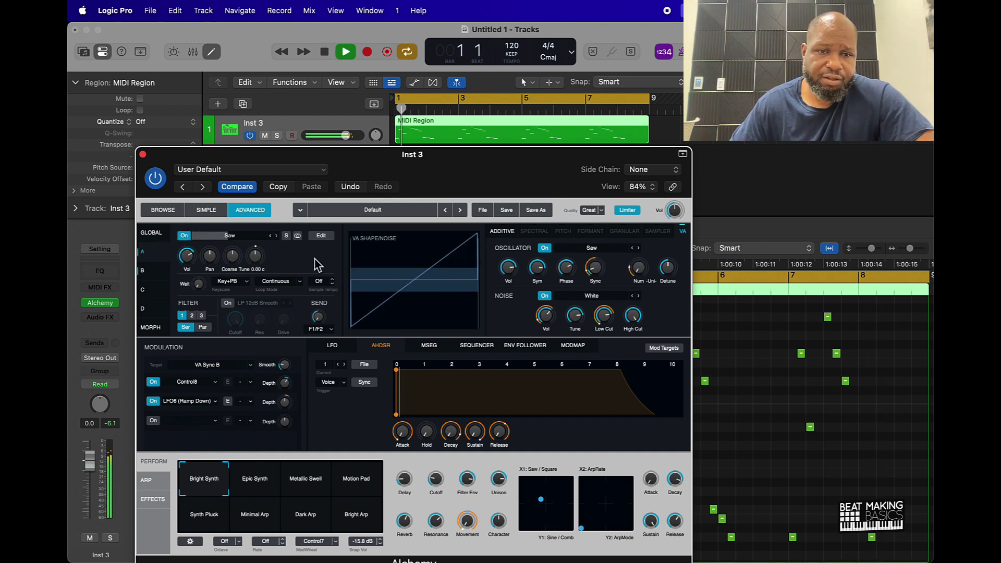
{"action": "key", "text": "space"}
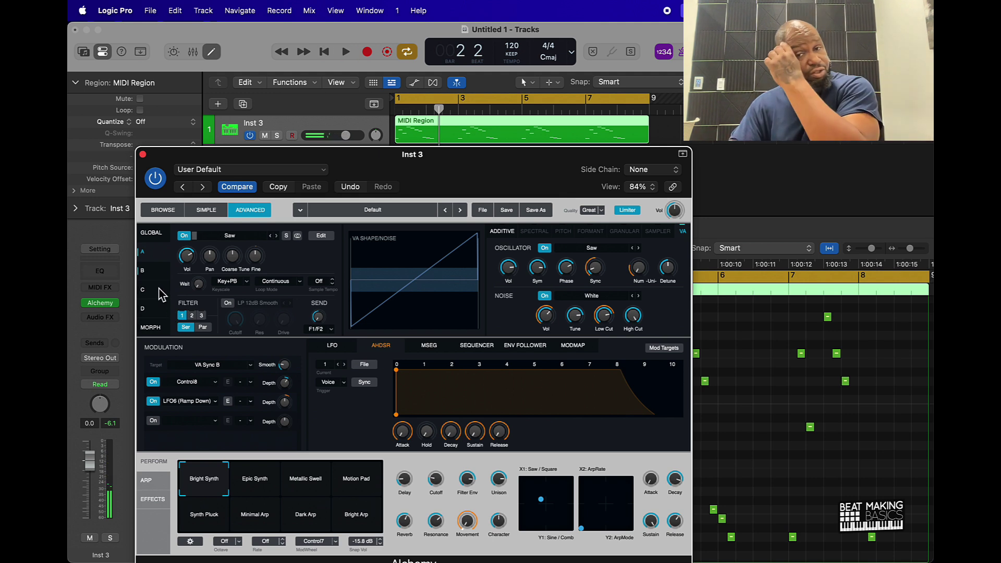
Review the settings of sources C, B and A, and briefly play the region to hear the current sound
{"action": "left_click", "coordinate": [159, 292]}
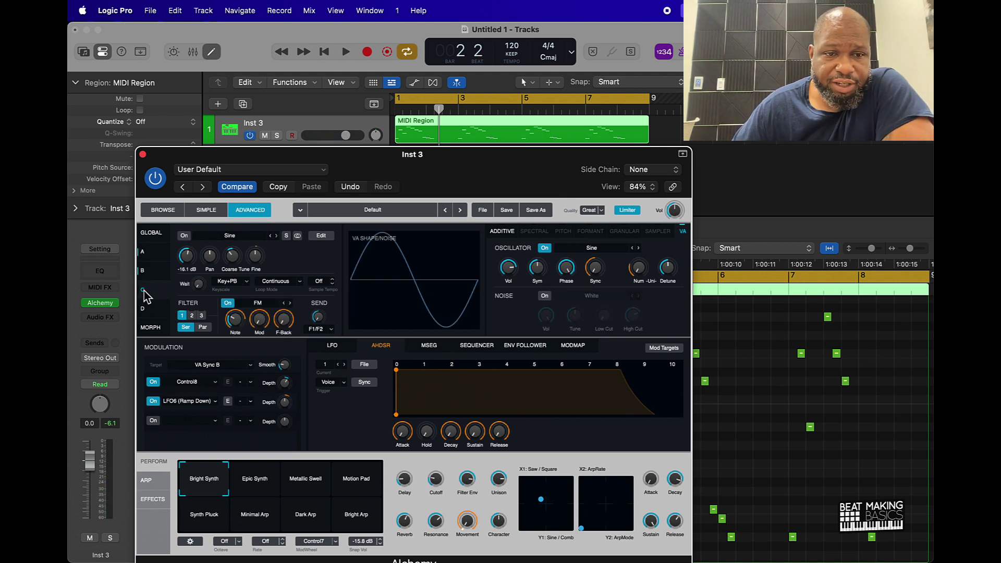
{"action": "left_click", "coordinate": [151, 273]}
{"action": "left_click", "coordinate": [143, 252]}
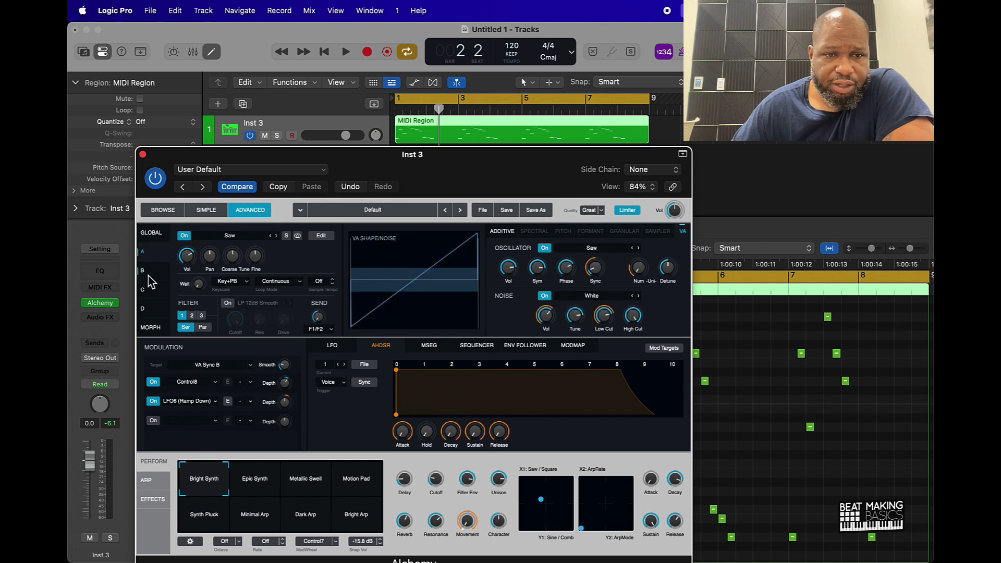
{"action": "left_click", "coordinate": [152, 273]}
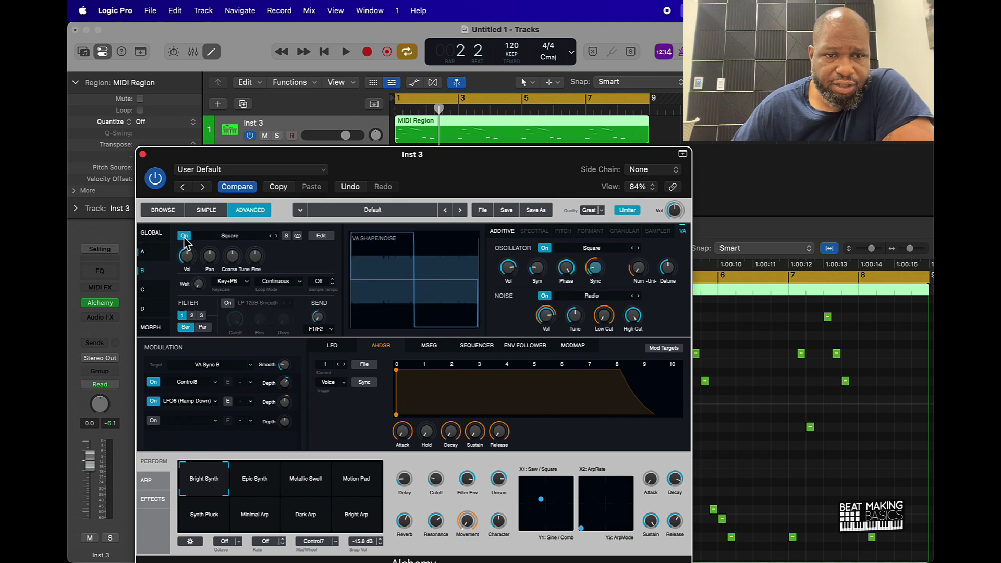
{"action": "left_click", "coordinate": [160, 258]}
{"action": "key", "text": "space"}
{"action": "key", "text": "space"}
Browse the VA waveforms available for source A, including the Pulse and Square groups
{"action": "left_click", "coordinate": [249, 238]}
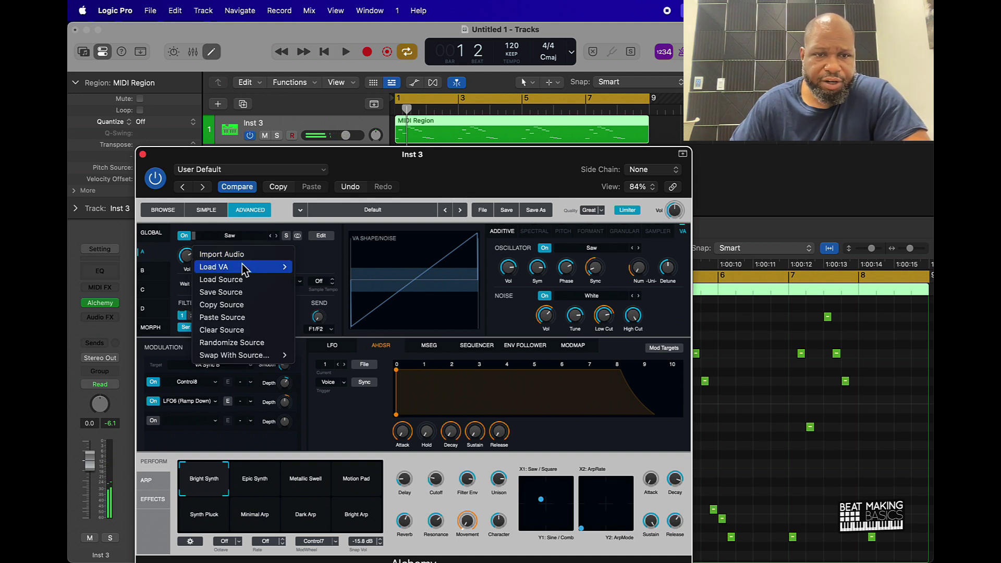
{"action": "mouse_move", "coordinate": [244, 268]}
{"action": "mouse_move", "coordinate": [319, 268]}
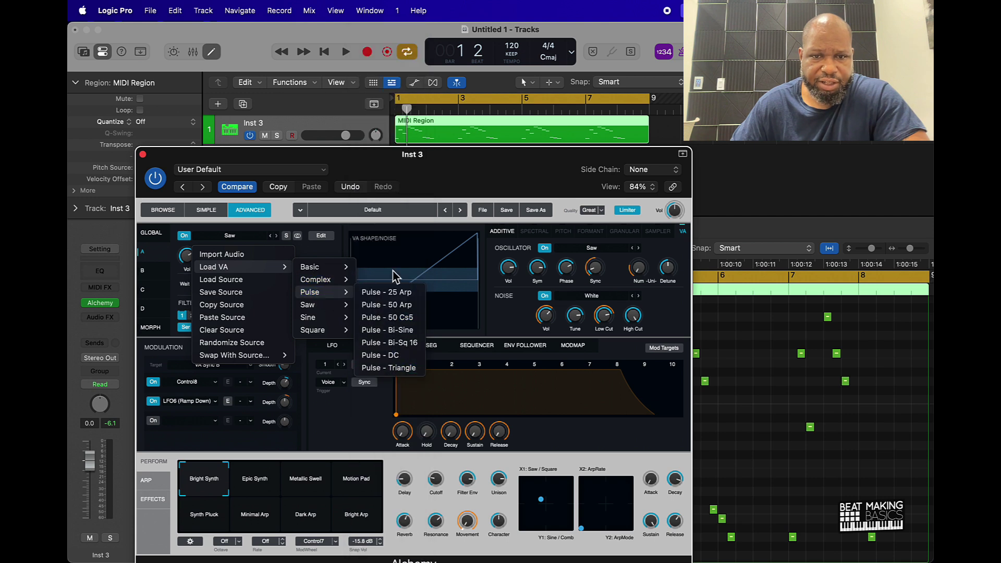
{"action": "mouse_move", "coordinate": [323, 336]}
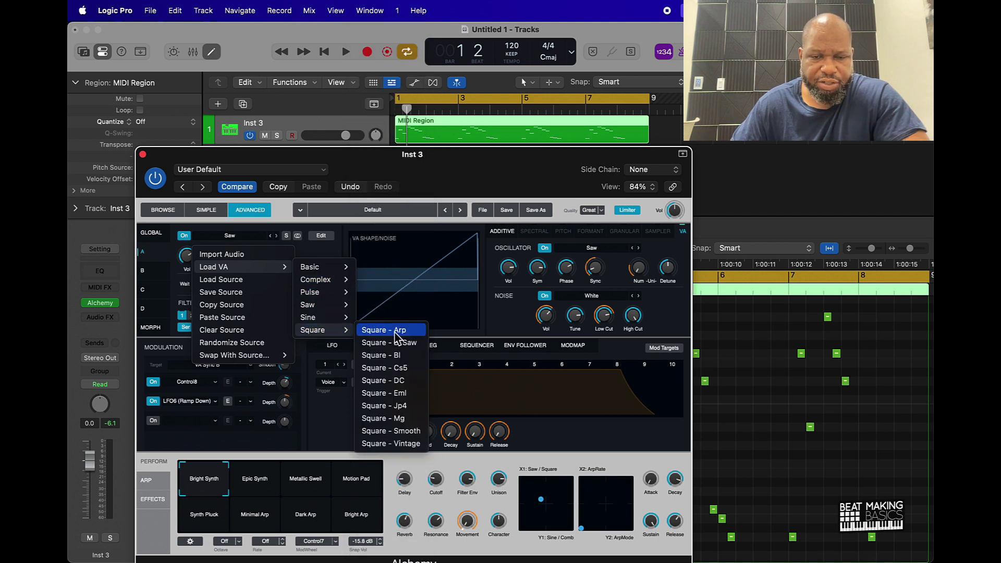
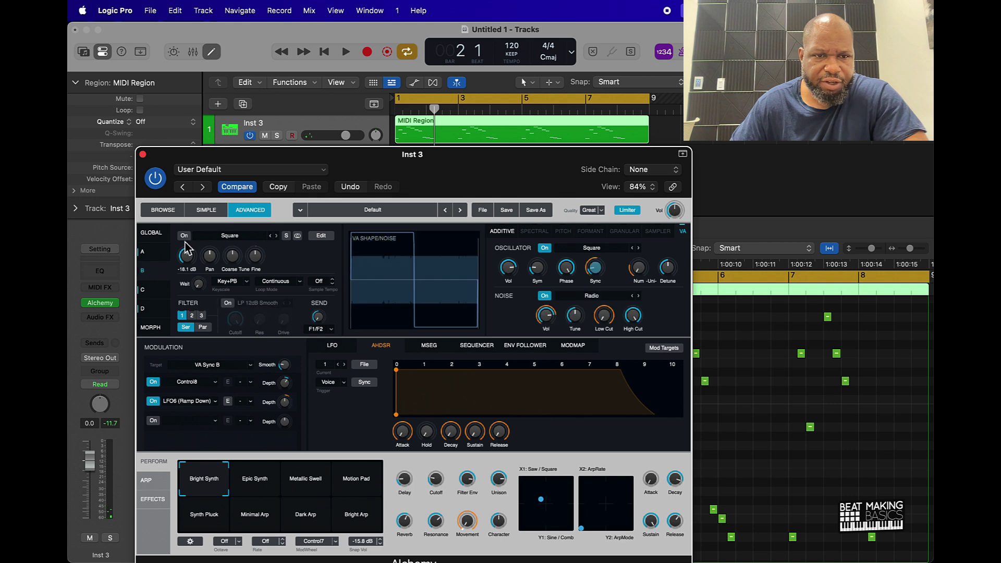
Turn source B back on, audition it, and lengthen the AHDSR 1 attack to just under 1 second
{"action": "key", "text": "space"}
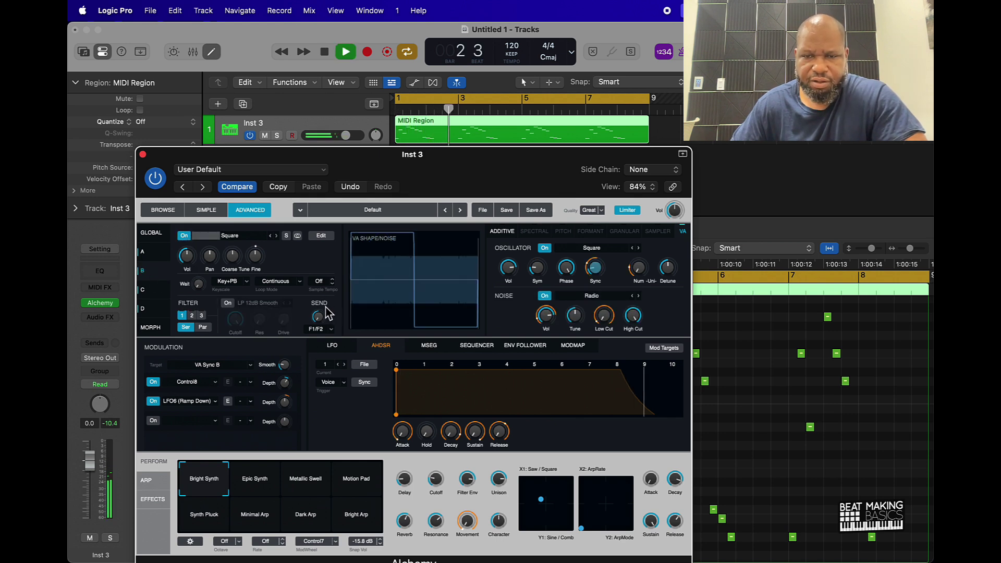
{"action": "key", "text": "space"}
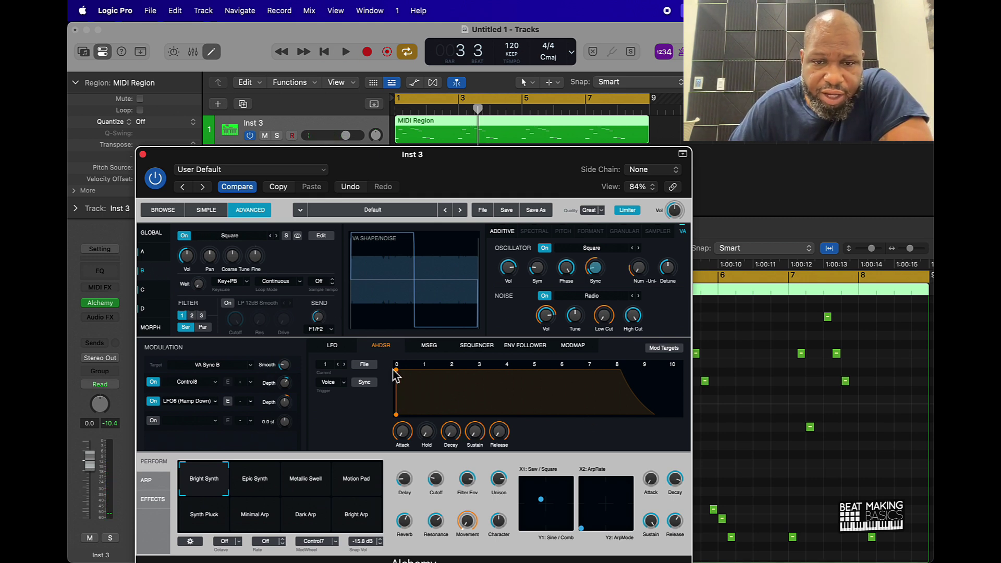
{"action": "left_click_drag", "start_coordinate": [397, 371], "coordinate": [418, 371]}
{"action": "key", "text": "space"}
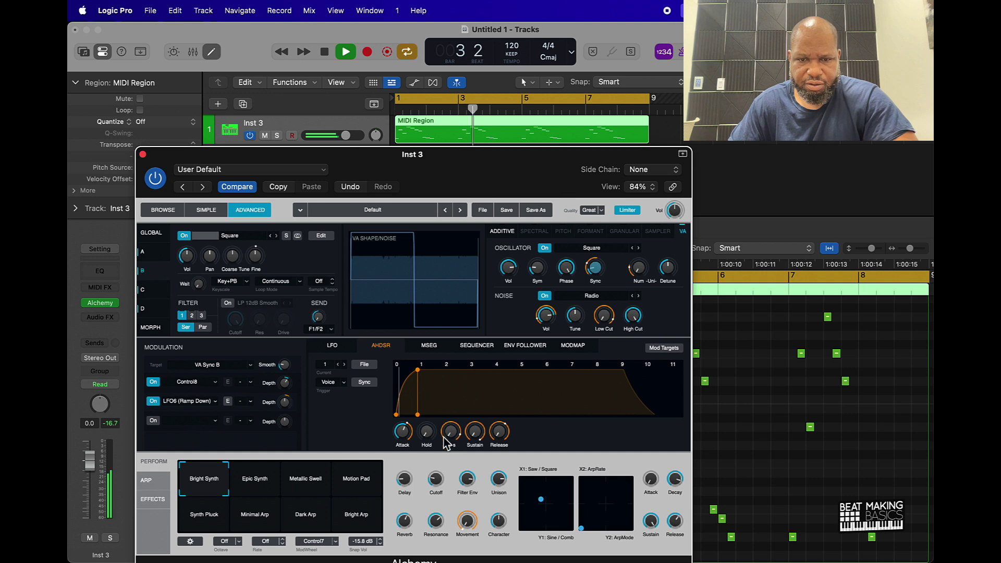
During playback, lengthen the AHDSR envelope's decay to about 11 seconds, set its sustain to about 57% and raise its release
{"action": "left_click_drag", "start_coordinate": [452, 443], "coordinate": [440, 355]}
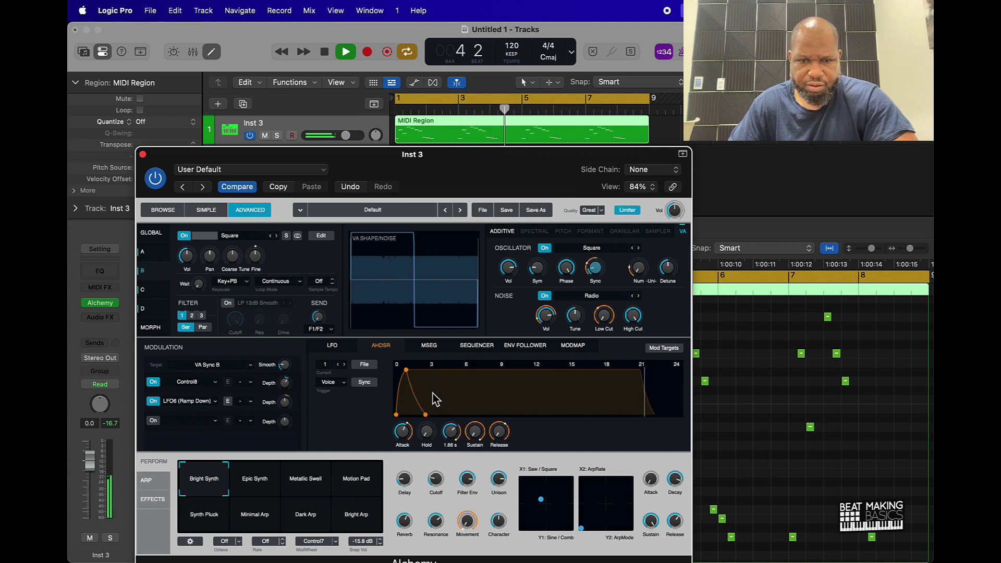
{"action": "left_click_drag", "start_coordinate": [426, 414], "coordinate": [531, 416]}
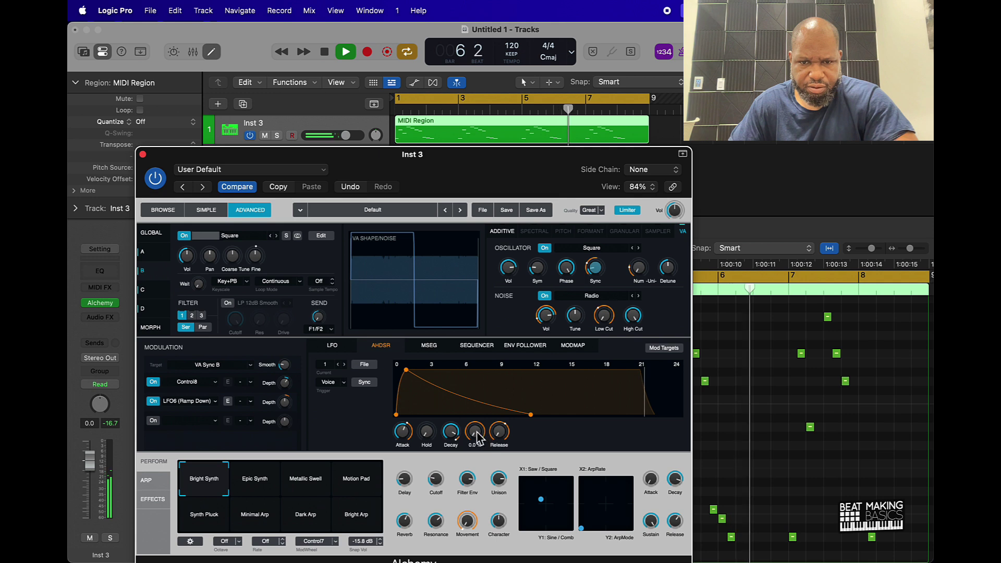
{"action": "left_click_drag", "start_coordinate": [474, 441], "coordinate": [466, 374]}
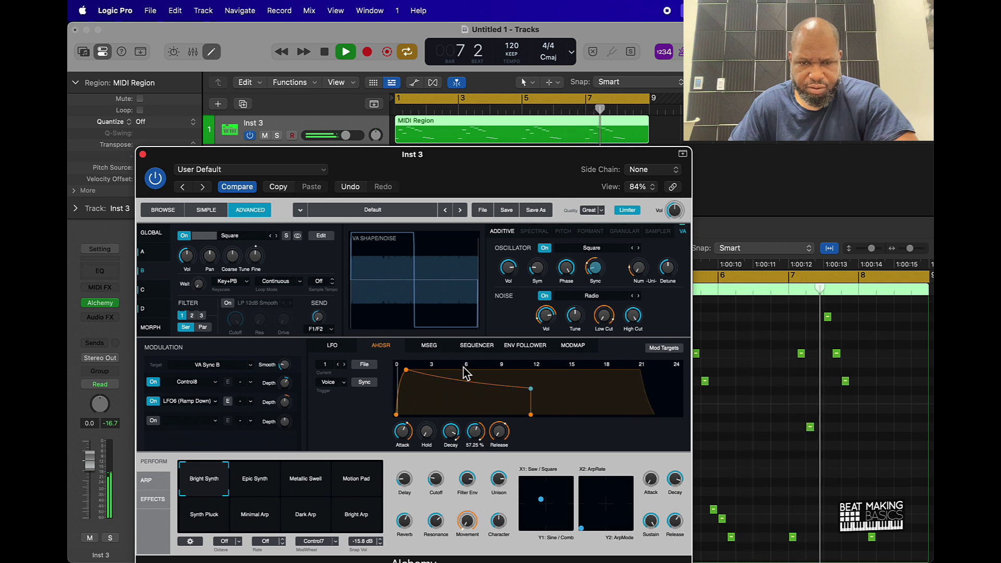
{"action": "left_click_drag", "start_coordinate": [499, 431], "coordinate": [489, 385]}
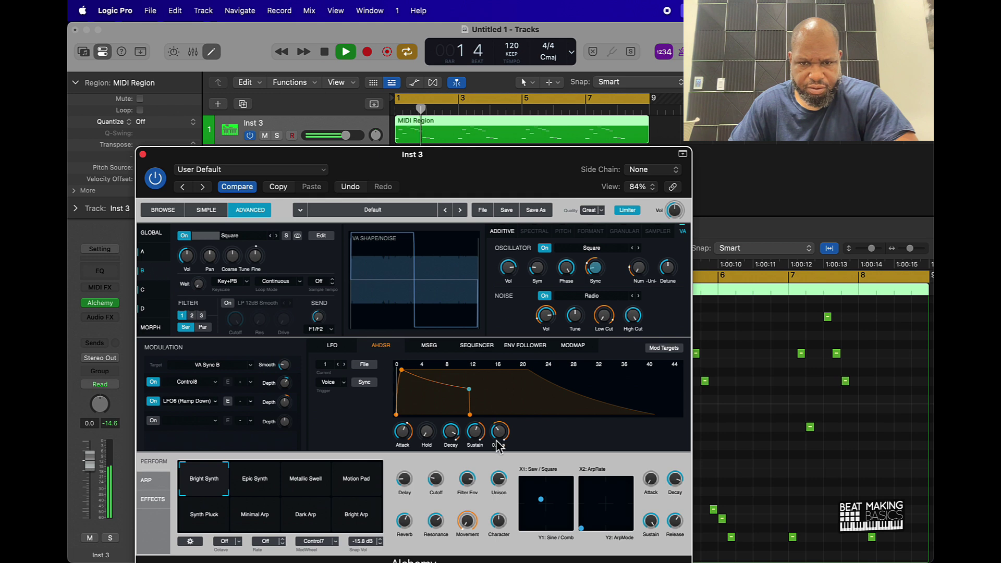
{"action": "left_click_drag", "start_coordinate": [505, 442], "coordinate": [500, 444]}
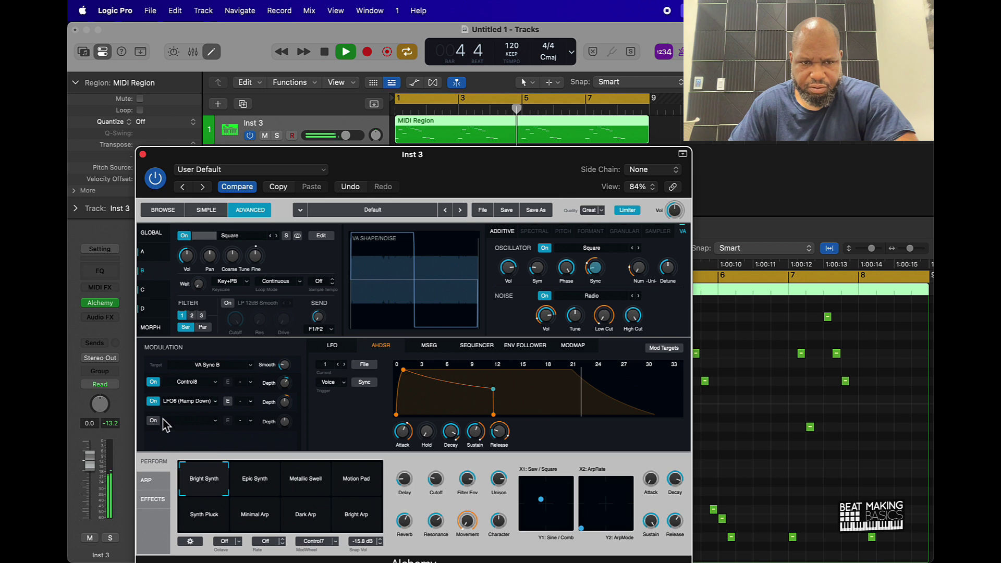
Compare the sound with the LFO6 (Ramp Down) modulation switched off and back on, ending with playback stopped
{"action": "key", "text": "space"}
{"action": "left_click", "coordinate": [153, 401]}
{"action": "key", "text": "space"}
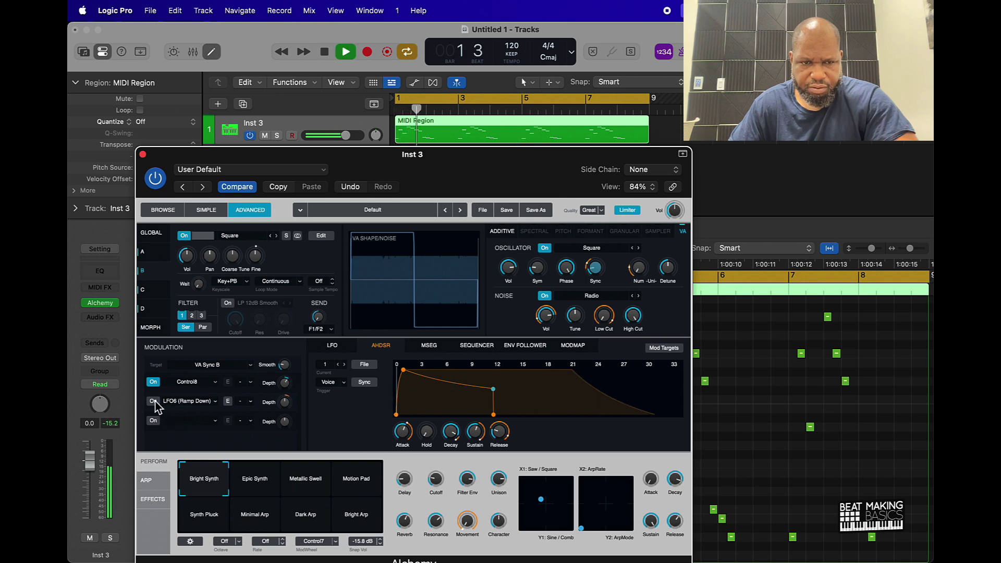
{"action": "left_click", "coordinate": [153, 401]}
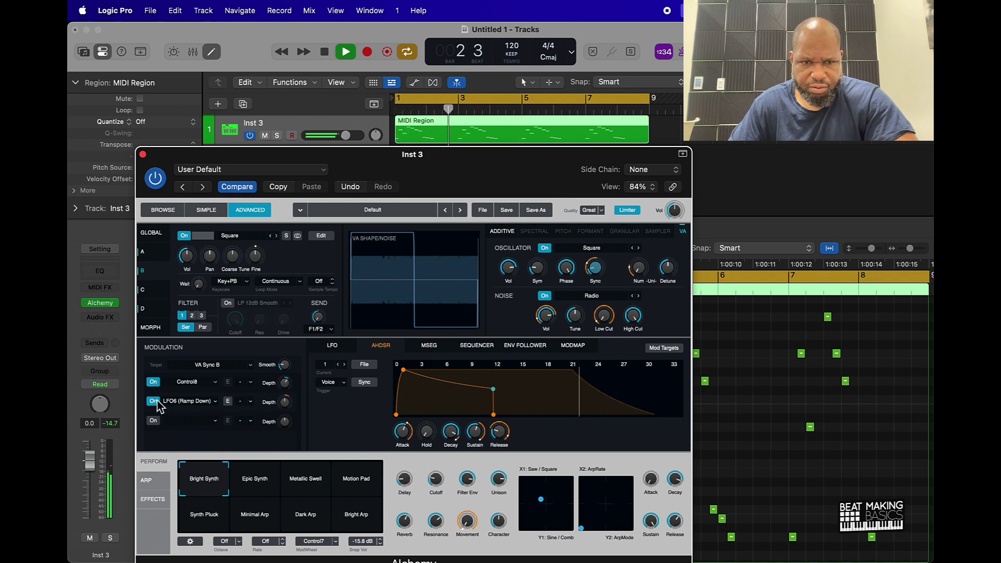
{"action": "key", "text": "space"}
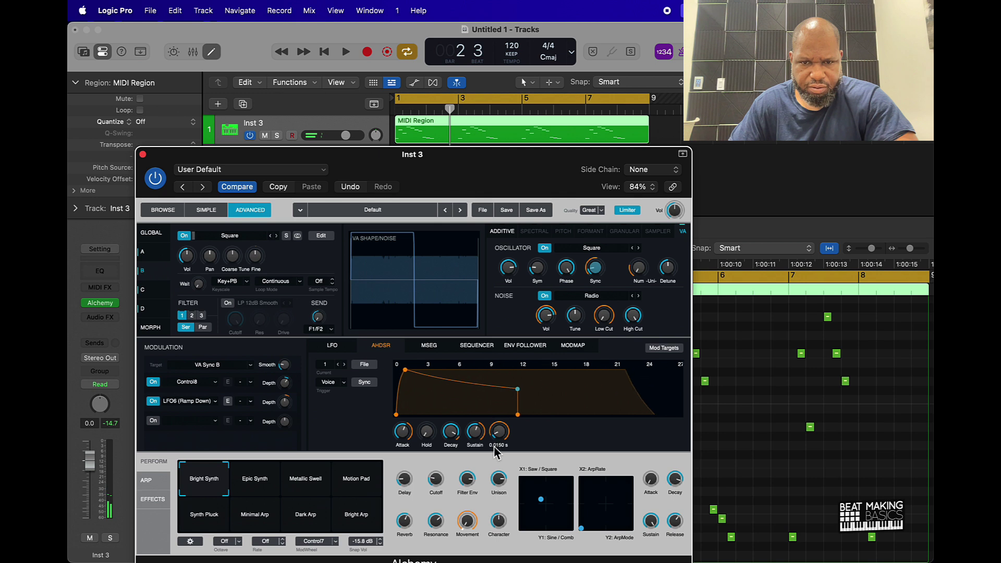
While the region plays, lower the AHDSR sustain to about a third and lengthen the release, ending with playback stopped
{"action": "key", "text": "space"}
{"action": "left_click_drag", "start_coordinate": [476, 436], "coordinate": [472, 452]}
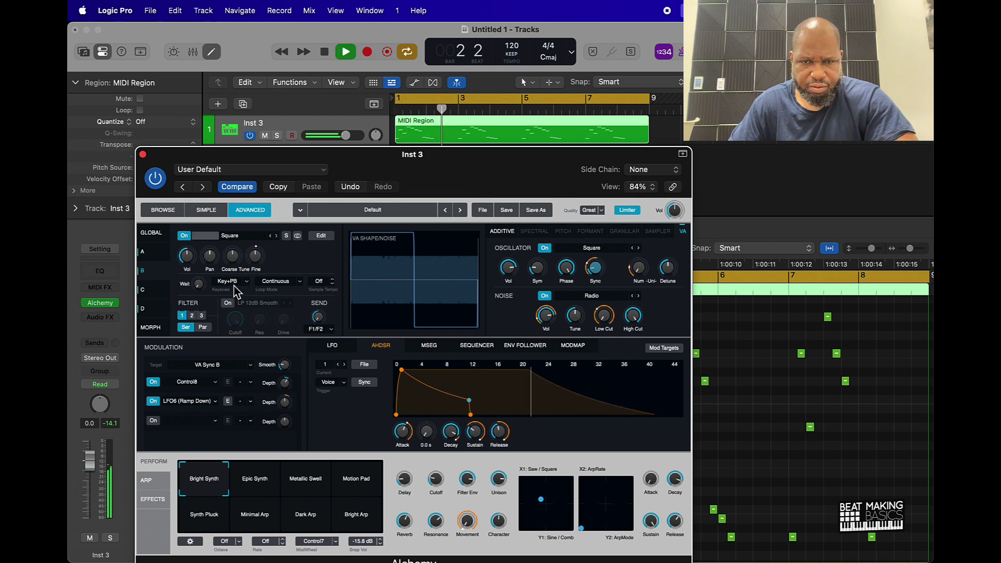
{"action": "key", "text": "space"}
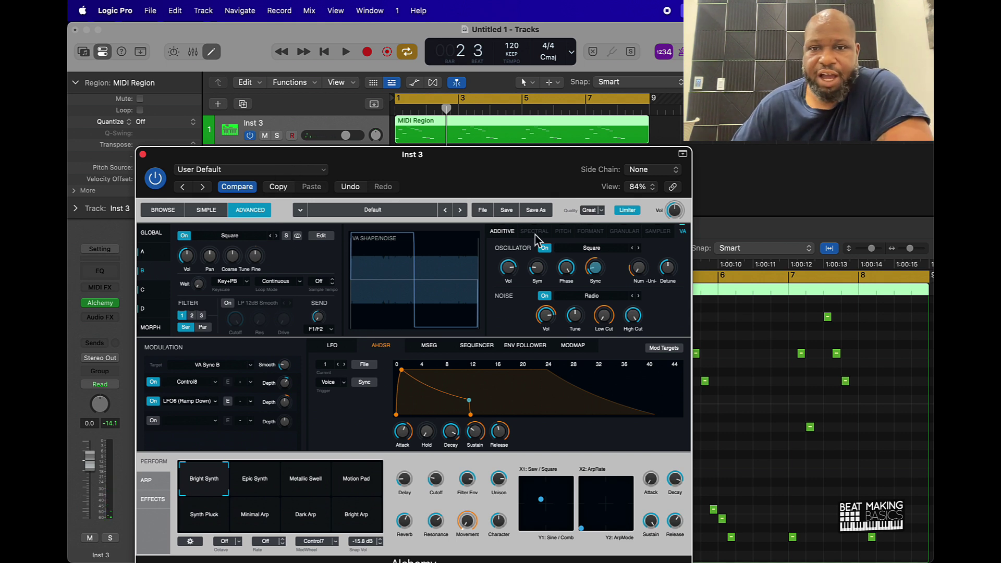
Save the current Alchemy setting as "crazy synth"
{"action": "left_click", "coordinate": [280, 171]}
{"action": "left_click", "coordinate": [237, 339]}
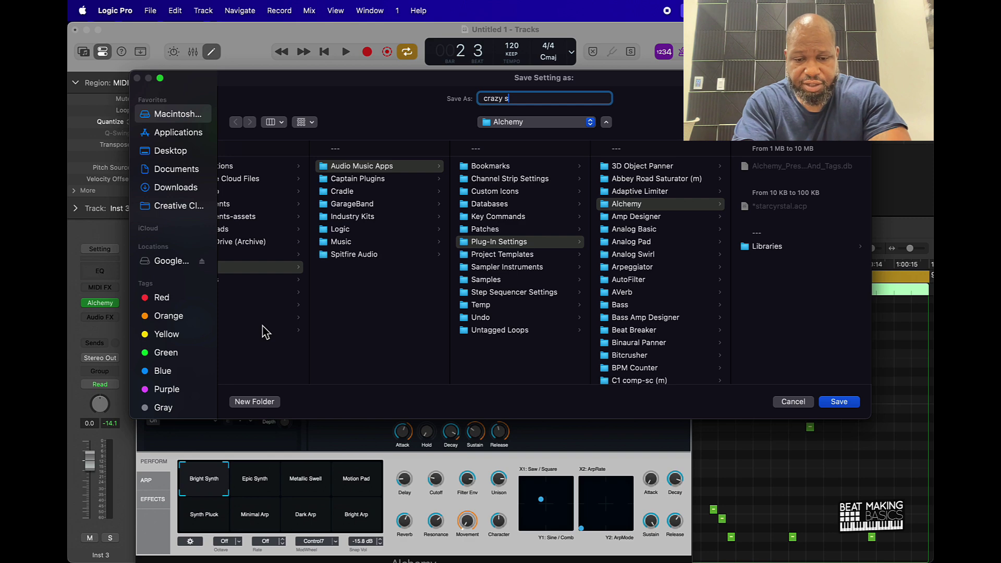
{"action": "type", "text": "crazy synth"}
{"action": "key", "text": "Return"}
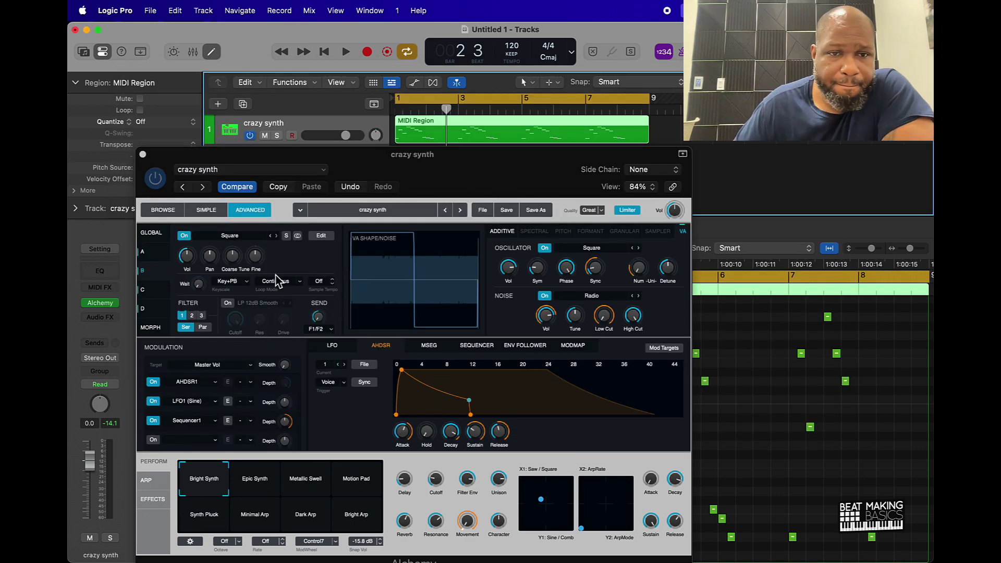
Advance through the factory presets to Arp Adventure, starting playback on the way
{"action": "left_click", "coordinate": [203, 187]}
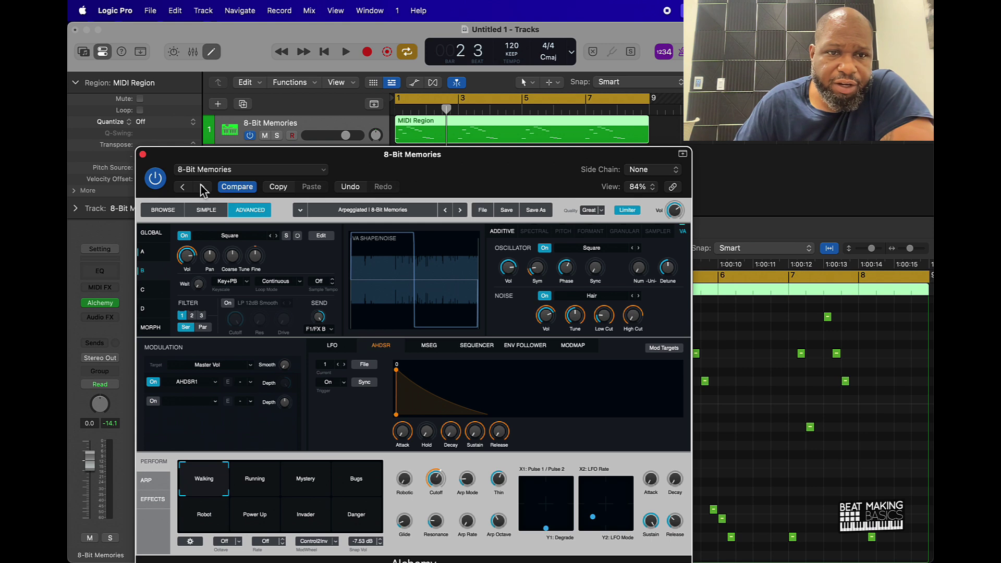
{"action": "left_click", "coordinate": [203, 187]}
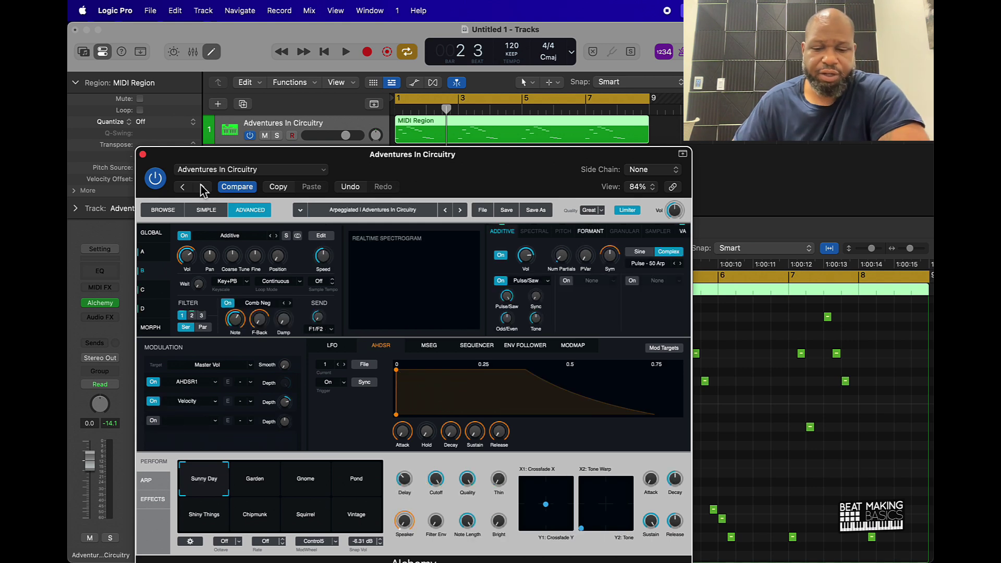
{"action": "key", "text": "space"}
{"action": "left_click", "coordinate": [203, 187]}
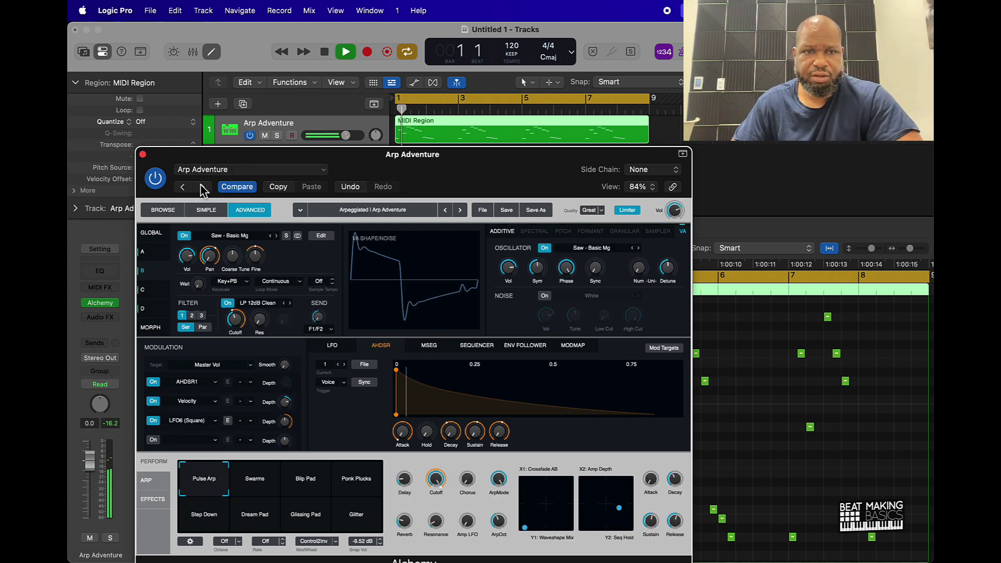
Turn off sources A, B and C of the Arp Adventure preset during playback, leaving source D on
{"action": "left_click", "coordinate": [161, 252]}
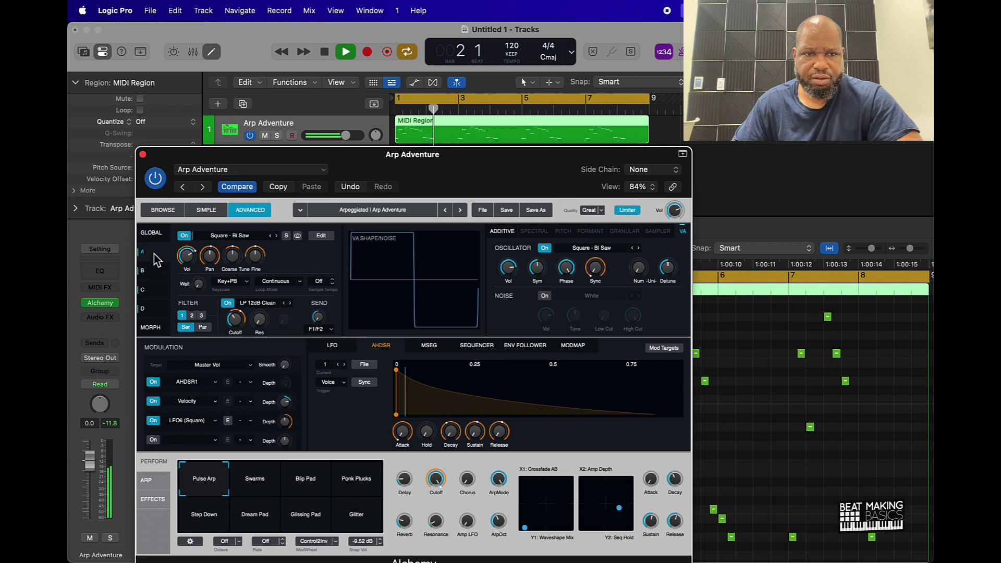
{"action": "left_click", "coordinate": [184, 237]}
{"action": "left_click", "coordinate": [152, 270]}
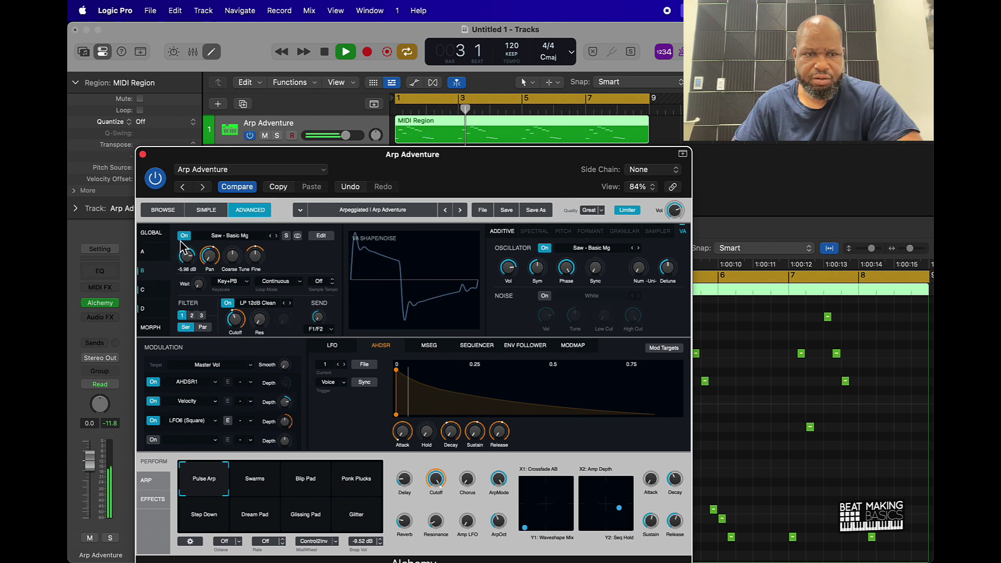
{"action": "left_click", "coordinate": [183, 236]}
{"action": "left_click", "coordinate": [143, 290]}
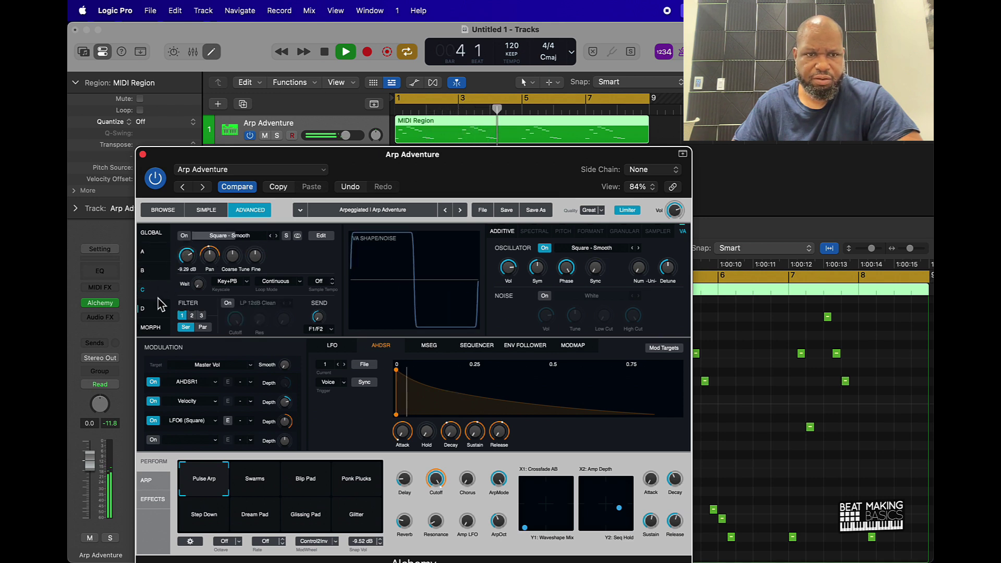
Display source D, Saw - Bi - Sine, and audition it alone from the start of the region
{"action": "left_click", "coordinate": [157, 306]}
{"action": "key", "text": "Return"}
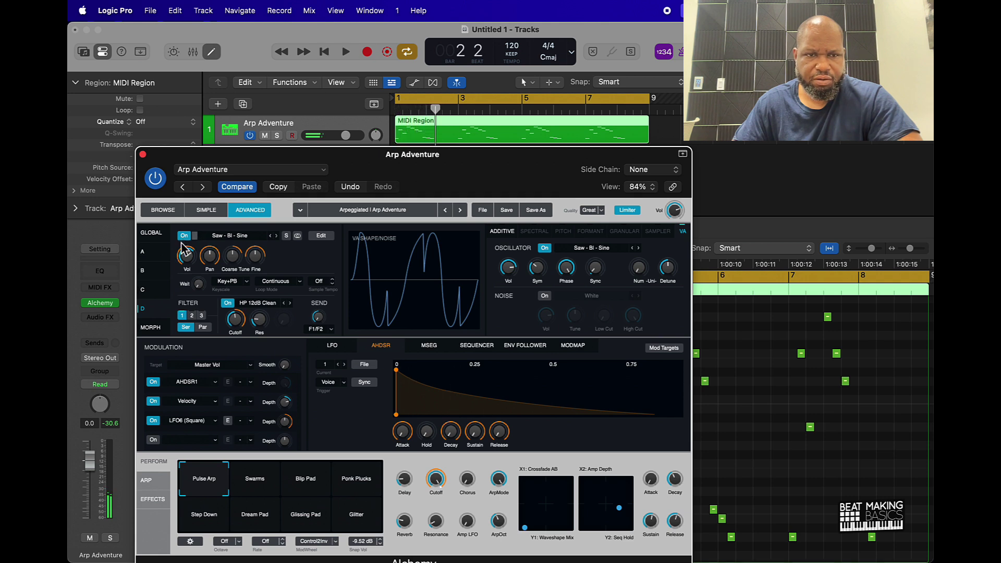
{"action": "key", "text": "Return"}
{"action": "key", "text": "space"}
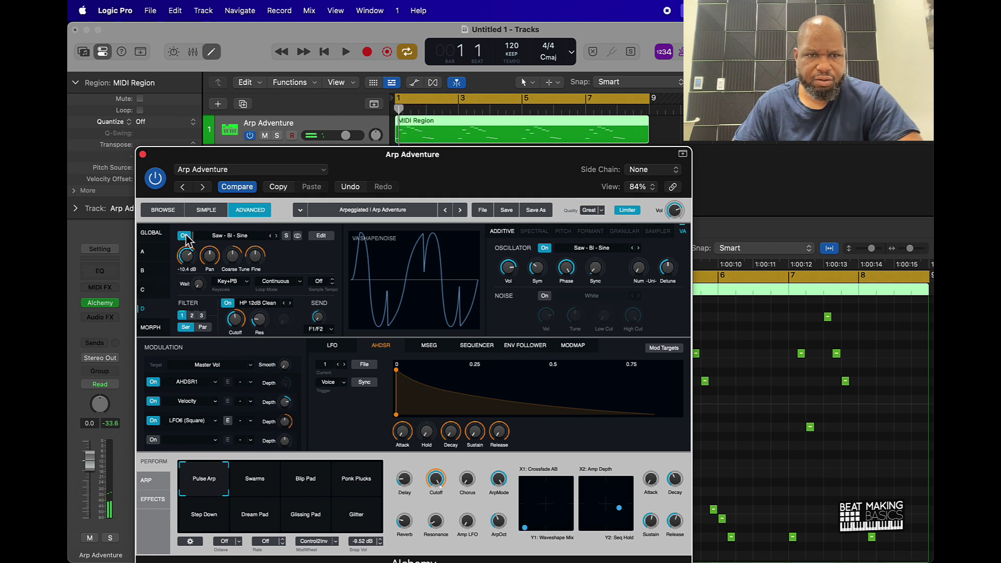
Turn off source D, turn source C, Square - Smooth, back on and play the region to hear it alone
{"action": "left_click", "coordinate": [159, 296]}
{"action": "left_click", "coordinate": [184, 235]}
{"action": "key", "text": "space"}
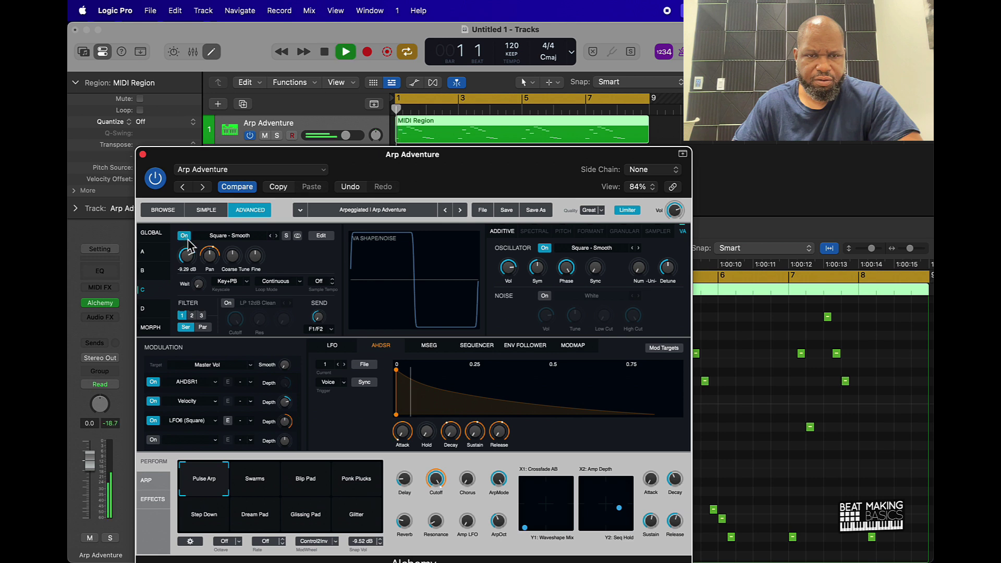
Change source C's waveform to Saw and on to Sine, auditioning each from the start of the region
{"action": "left_click", "coordinate": [277, 235]}
{"action": "key", "text": "space"}
{"action": "key", "text": "space"}
{"action": "left_click", "coordinate": [278, 236]}
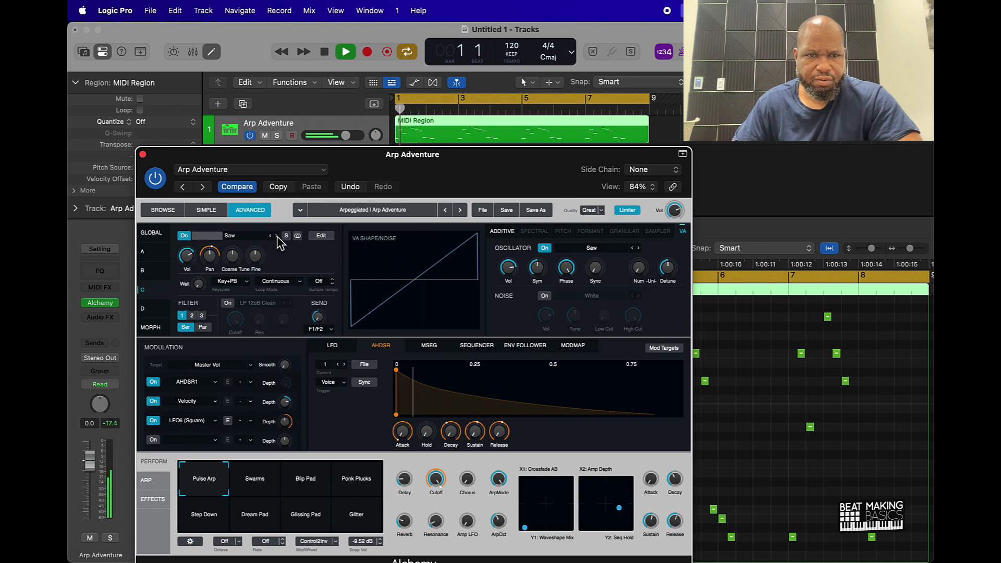
{"action": "key", "text": "space"}
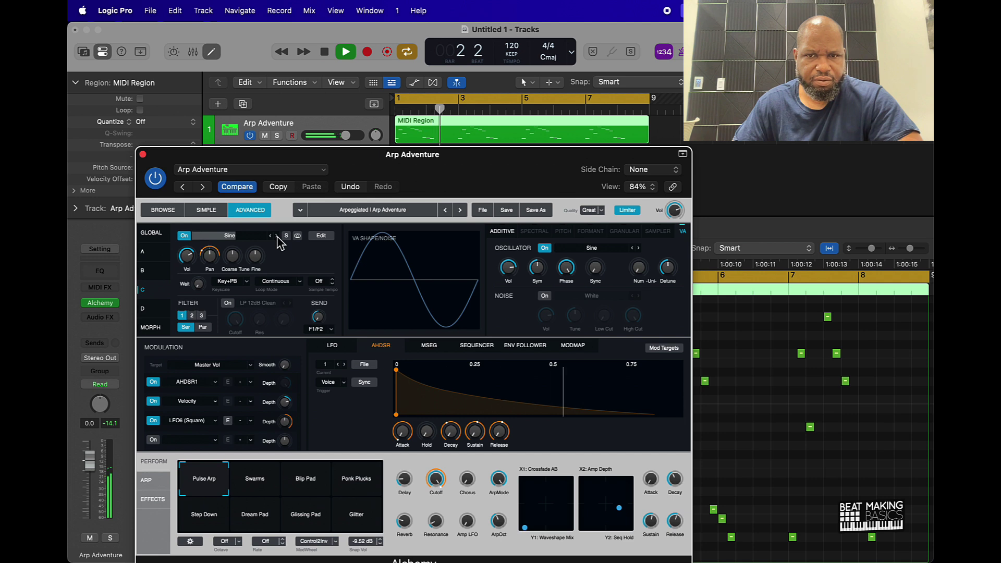
{"action": "key", "text": "space"}
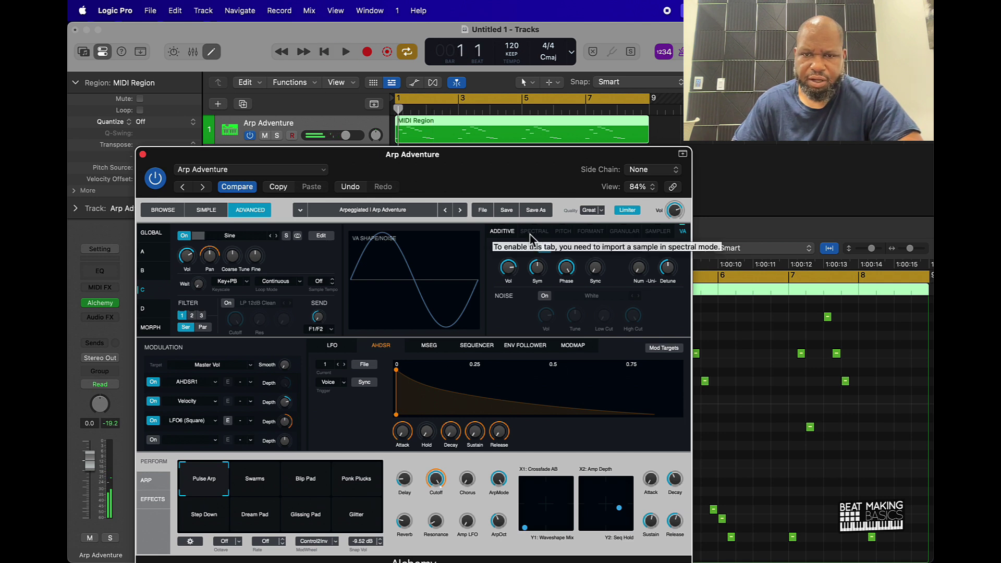
Display source D's settings and briefly replay the start of the region
{"action": "left_click", "coordinate": [146, 308]}
{"action": "key", "text": "space"}
{"action": "key", "text": "space"}
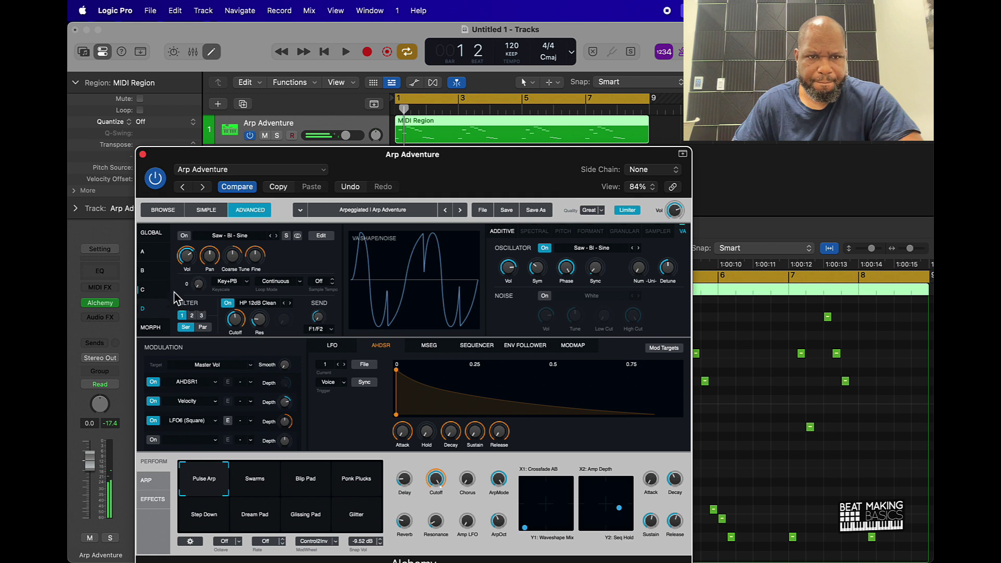
Turn source D on and change its waveform to Saw - Bi and on to Saw - DC while the region plays
{"action": "left_click", "coordinate": [187, 236]}
{"action": "key", "text": "space"}
{"action": "left_click", "coordinate": [276, 236]}
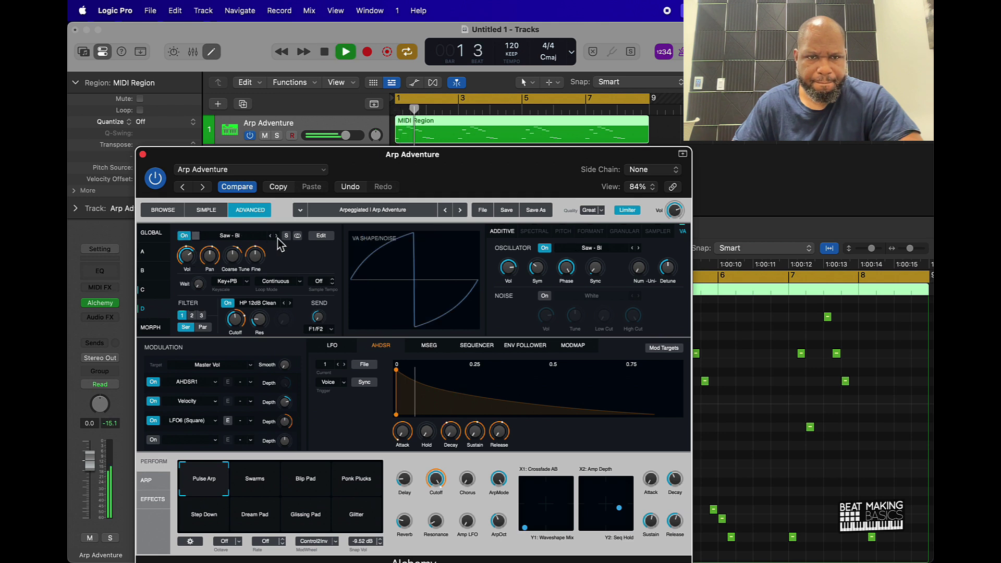
{"action": "left_click", "coordinate": [276, 237]}
{"action": "left_click", "coordinate": [277, 237]}
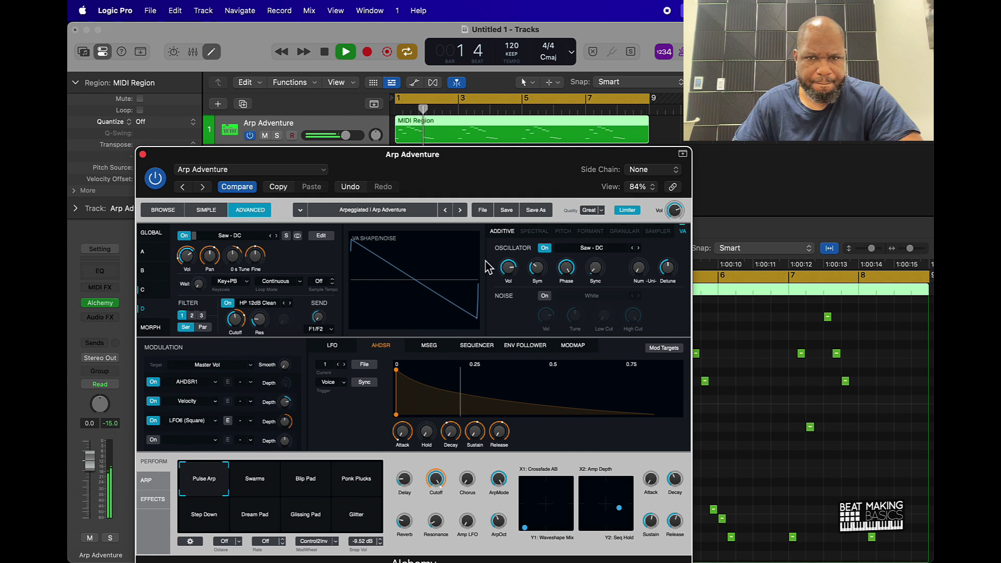
Set source D's volume to about -3.6 dB, its waveform to Saw - Mg and its coarse tuning to -22 semitones
{"action": "left_click", "coordinate": [186, 255]}
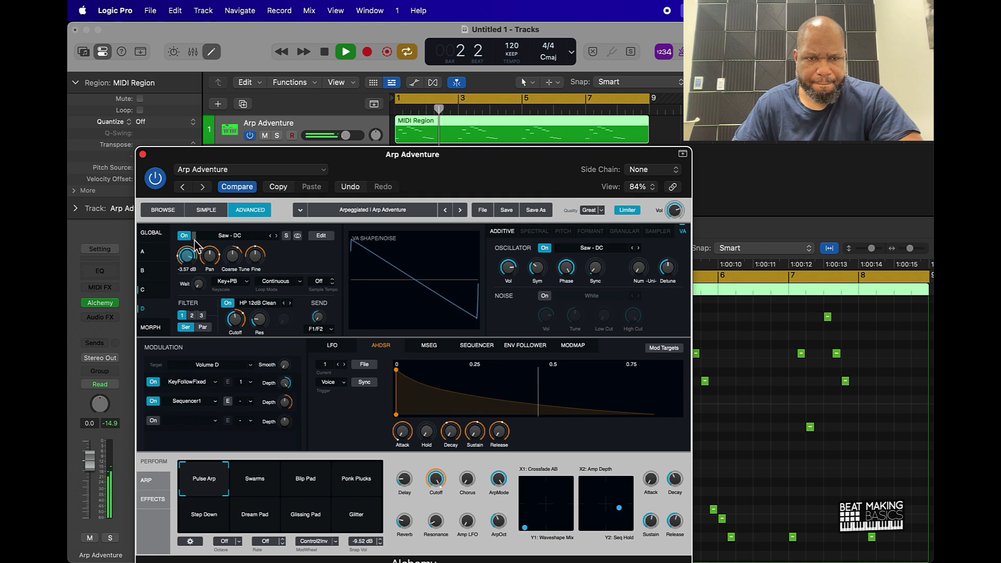
{"action": "left_click", "coordinate": [277, 236]}
{"action": "left_click", "coordinate": [277, 237]}
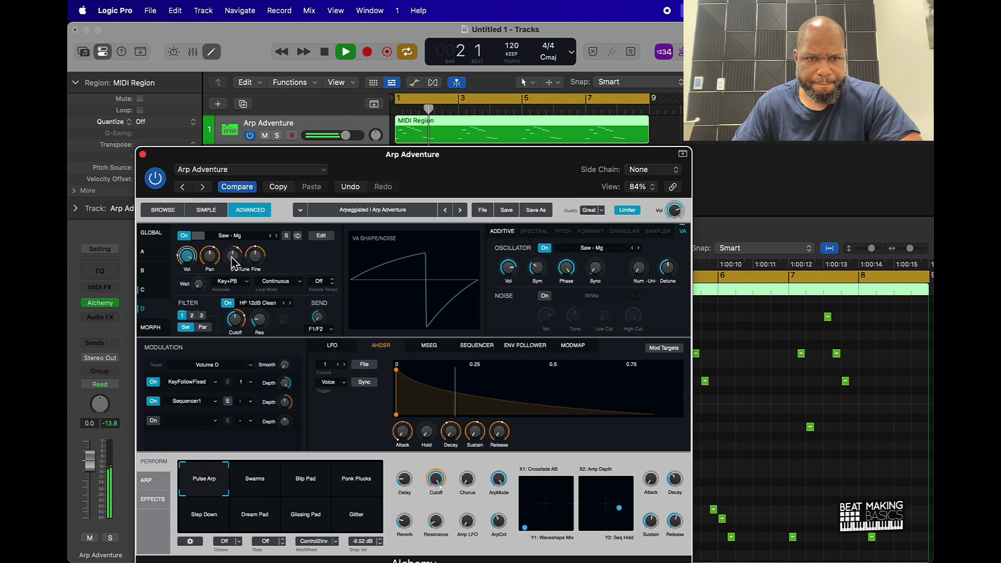
{"action": "left_click_drag", "start_coordinate": [233, 261], "coordinate": [239, 281]}
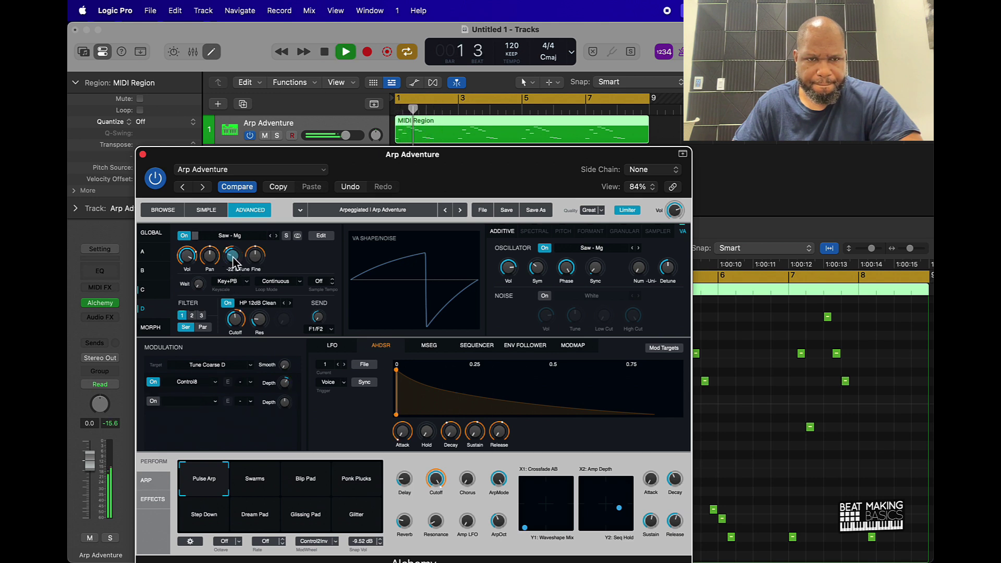
{"action": "key", "text": "space"}
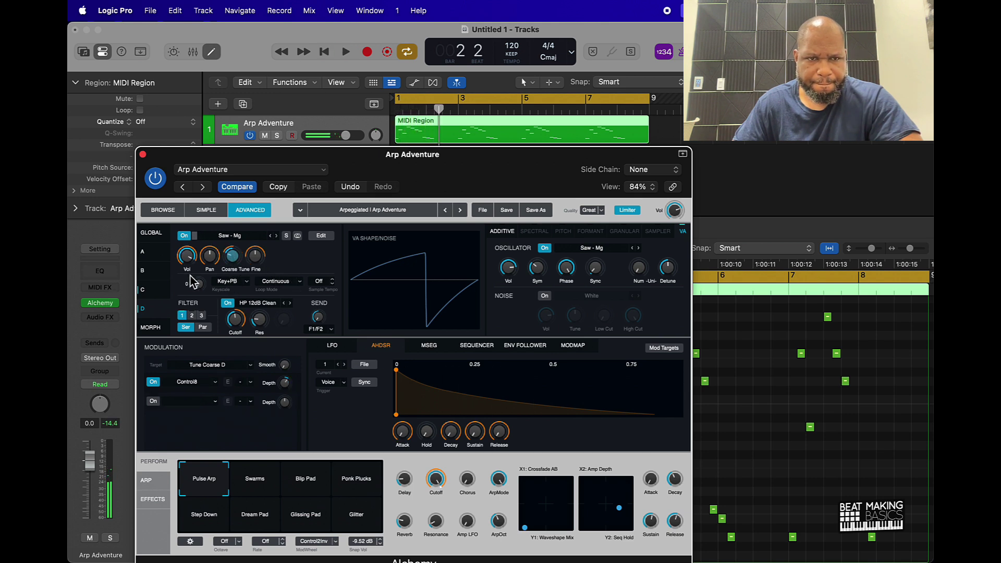
Change source B's waveform to Saw - Emi during playback and raise its volume to about -1.6 dB
{"action": "left_click", "coordinate": [143, 272]}
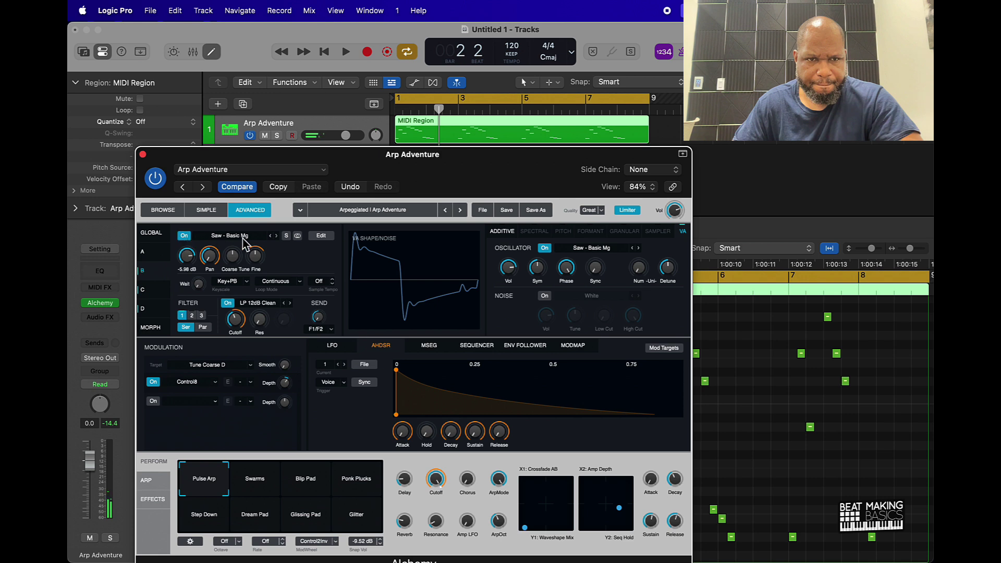
{"action": "key", "text": "space"}
{"action": "left_click", "coordinate": [277, 237]}
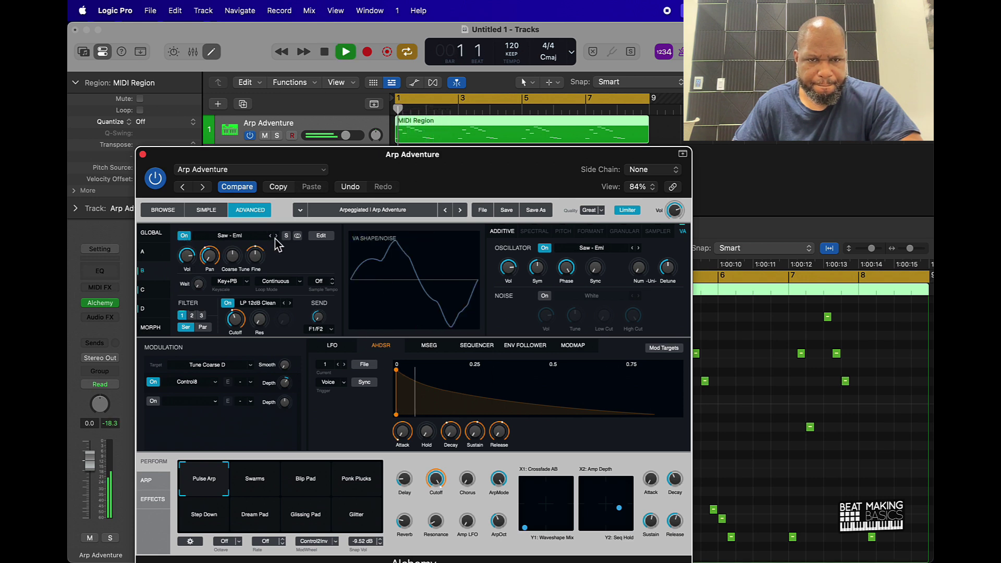
{"action": "left_click", "coordinate": [188, 255]}
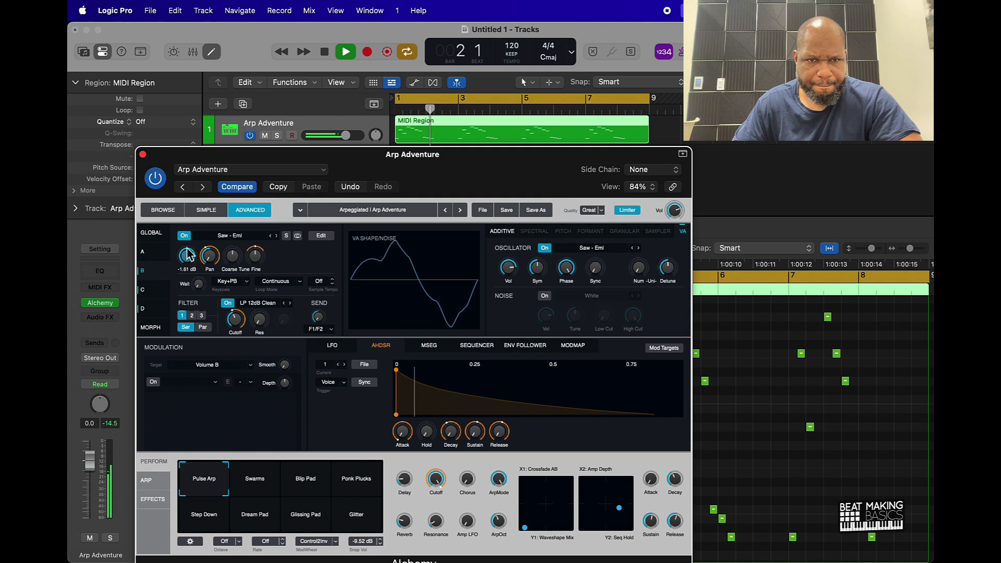
Change source A's waveform to Triangle - Emi and on to Sine - Vocal 2 during playback, ending with playback stopped
{"action": "left_click", "coordinate": [146, 252]}
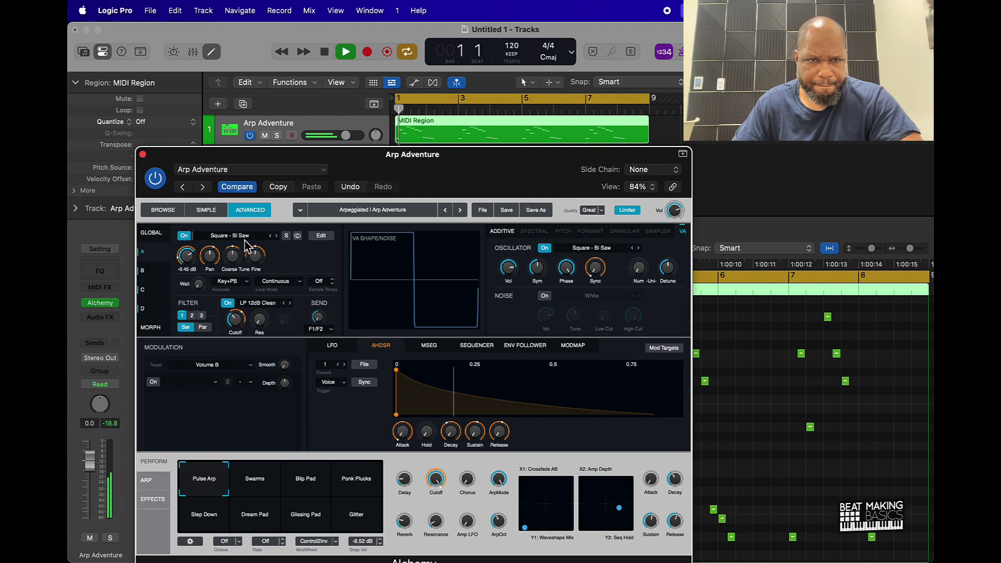
{"action": "left_click", "coordinate": [273, 237]}
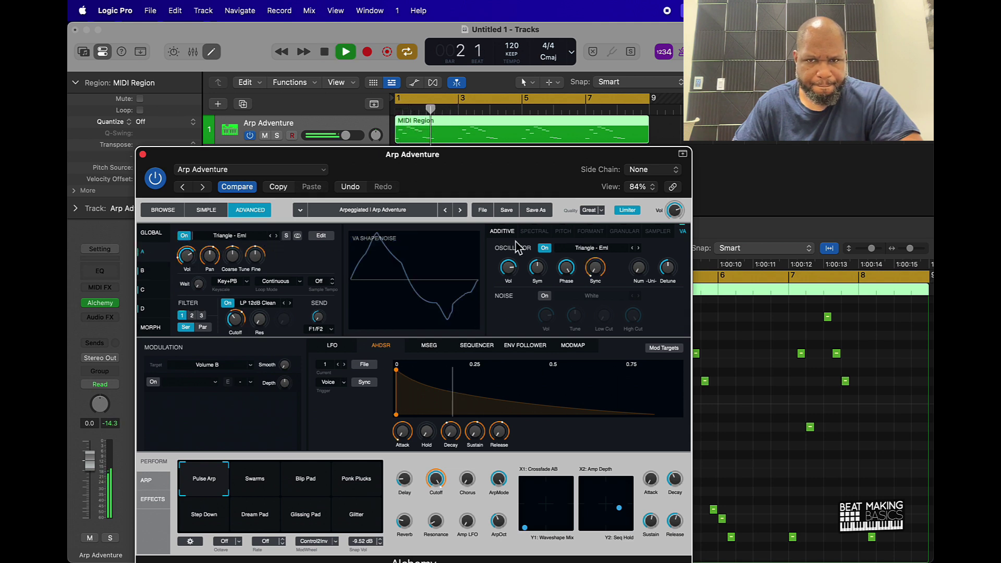
{"action": "left_click", "coordinate": [632, 249]}
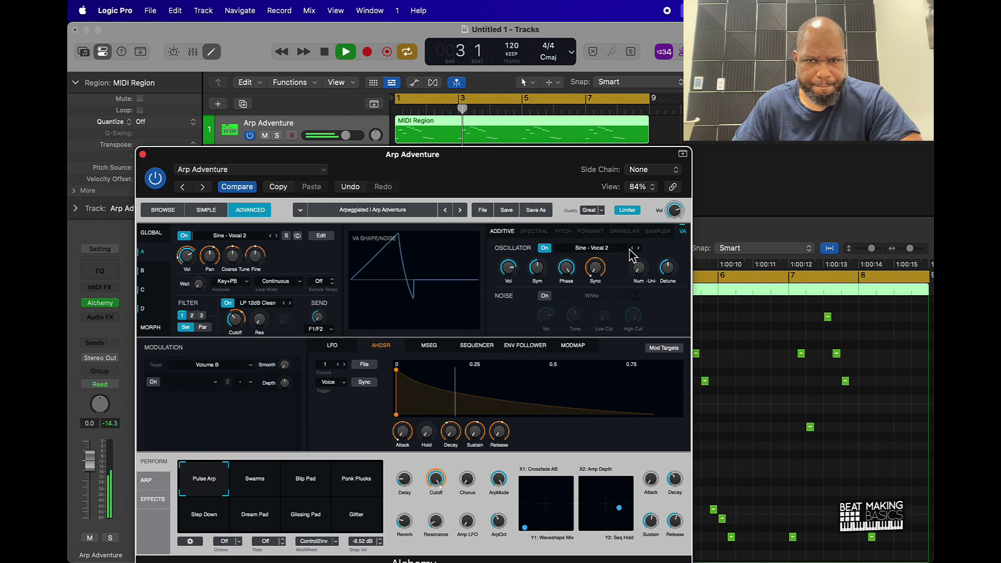
{"action": "key", "text": "space"}
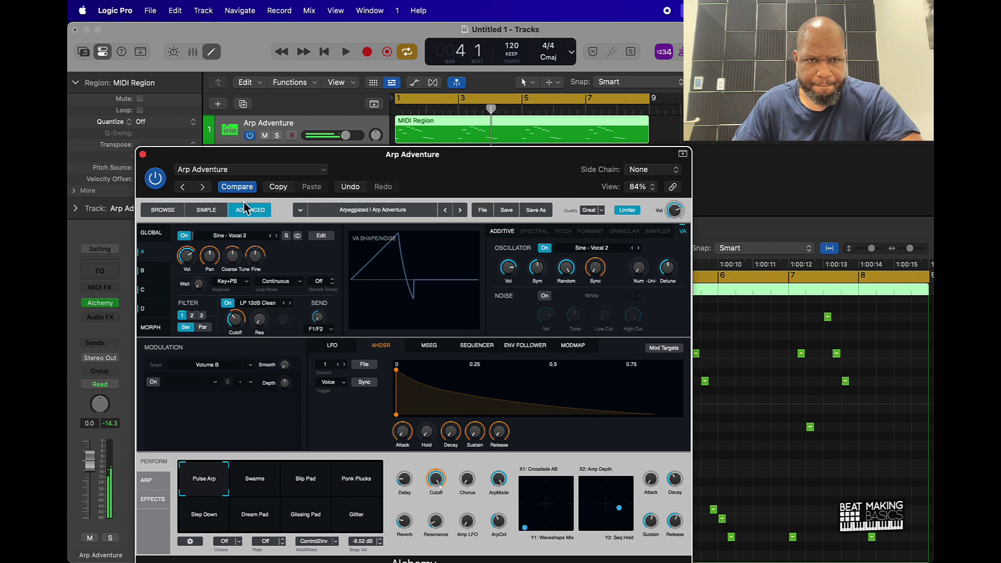
Save the modified sound as a new plug-in setting named Arp Adventure2 in the Alchemy folder
{"action": "left_click", "coordinate": [292, 171]}
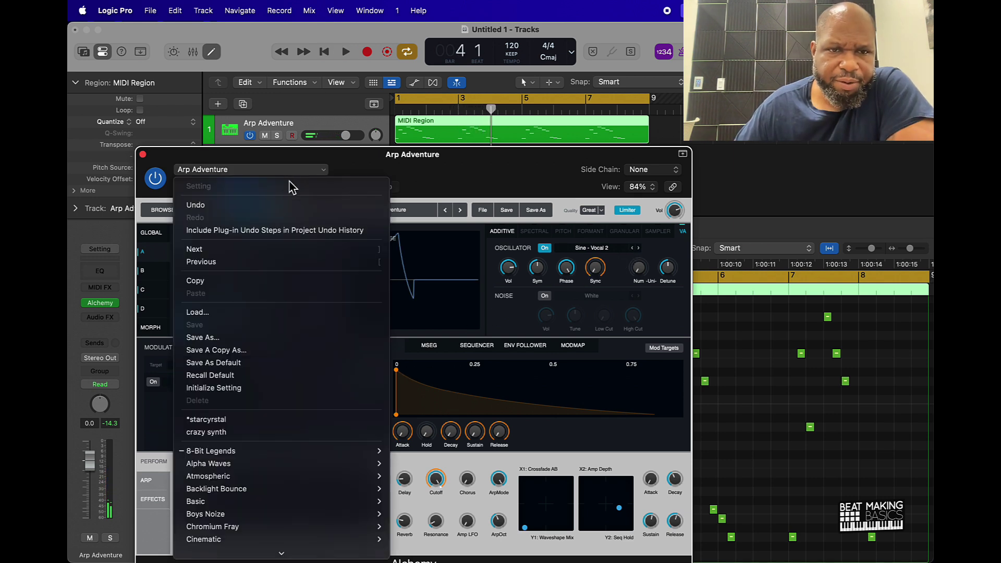
{"action": "left_click", "coordinate": [234, 339]}
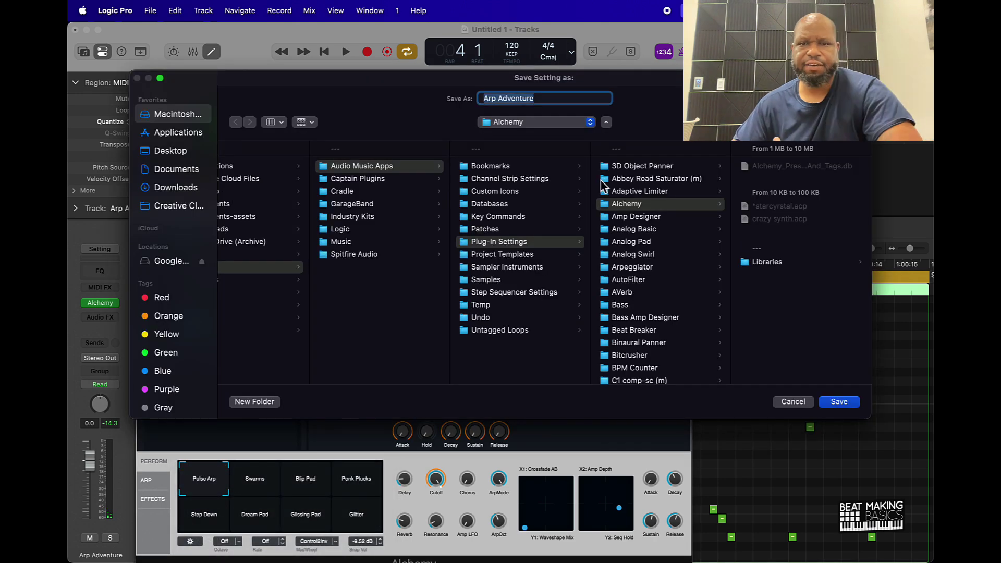
{"action": "left_click", "coordinate": [555, 100]}
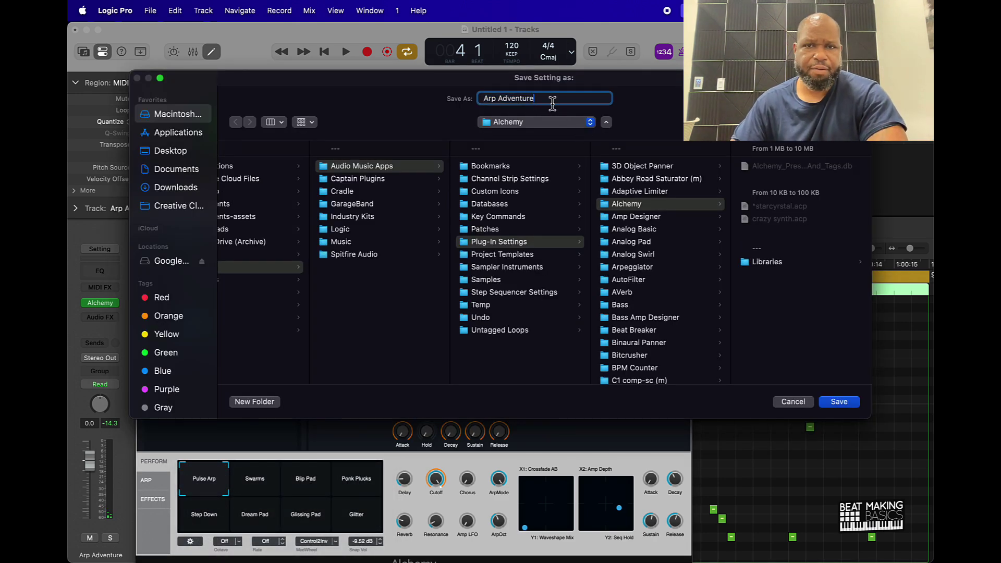
{"action": "left_click", "coordinate": [839, 402]}
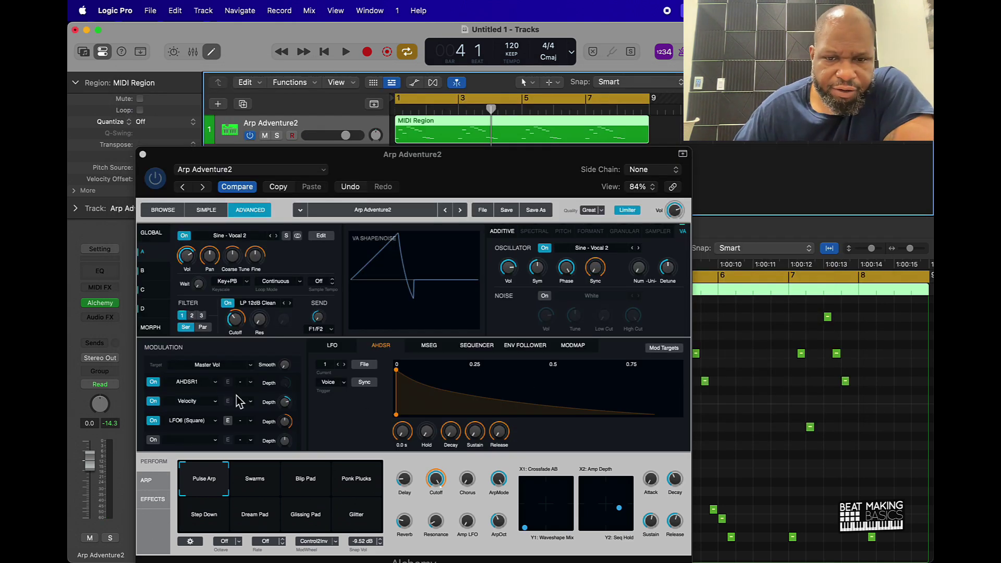
Audition a transform pad blend between Swarms and Dream Pad in the simple view, and return to the advanced view
{"action": "left_click_drag", "start_coordinate": [474, 176], "coordinate": [463, 127]}
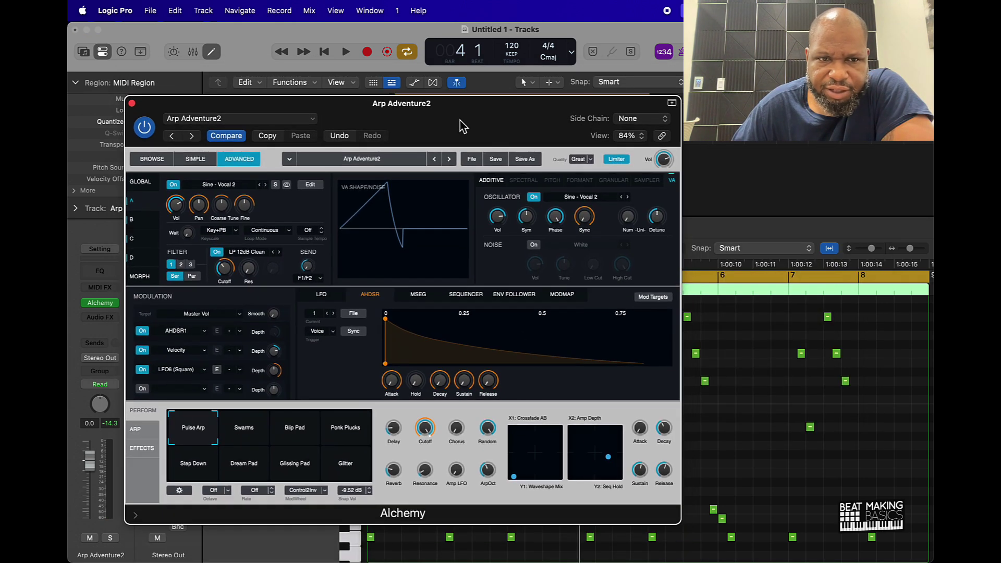
{"action": "left_click", "coordinate": [208, 160]}
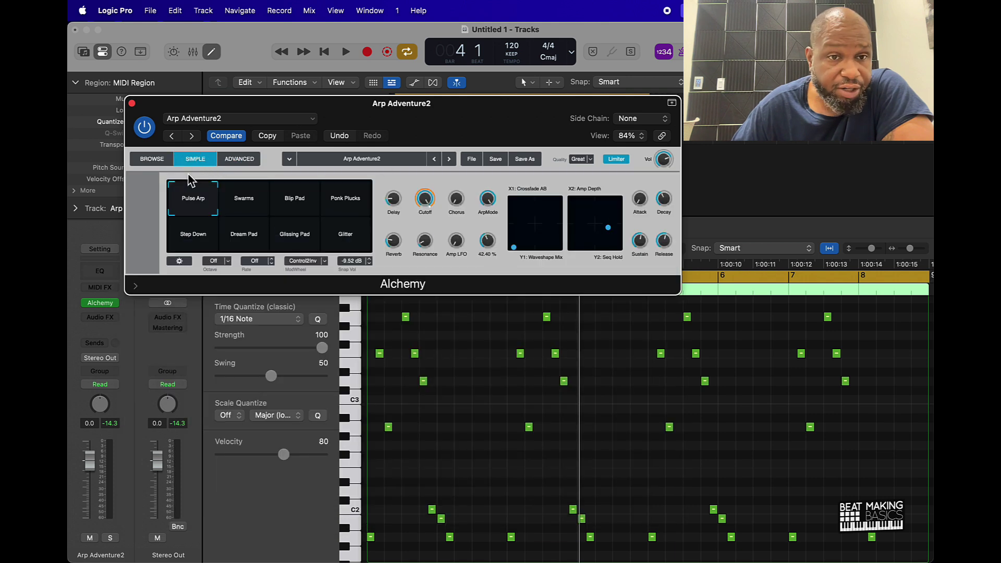
{"action": "left_click_drag", "start_coordinate": [203, 216], "coordinate": [232, 201]}
{"action": "key", "text": "space"}
{"action": "left_click", "coordinate": [239, 159]}
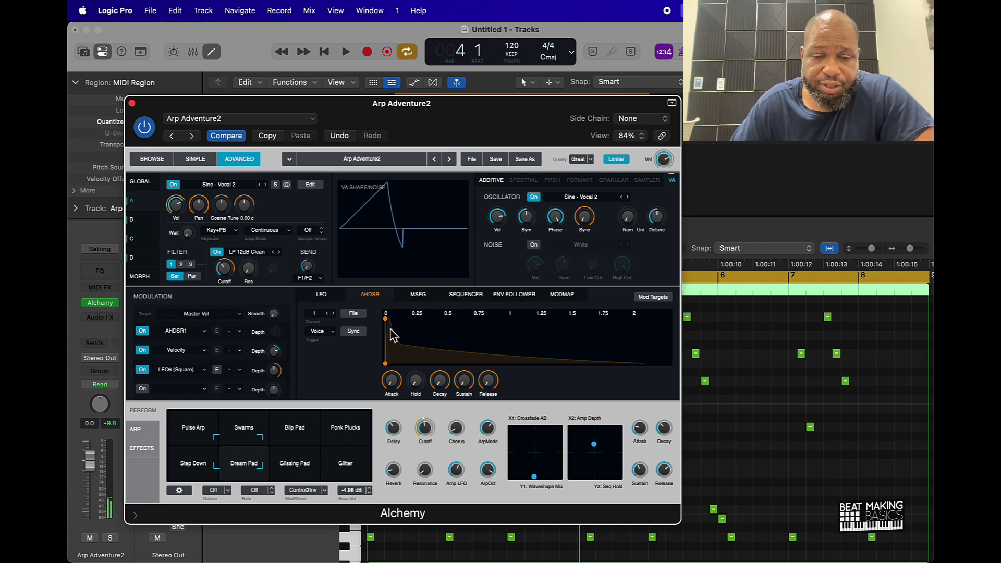
Set AHDSR 1's hold time to about 0.23 s while the region plays, and display envelope AHDSR 2
{"action": "key", "text": "space"}
{"action": "left_click_drag", "start_coordinate": [388, 322], "coordinate": [416, 338]}
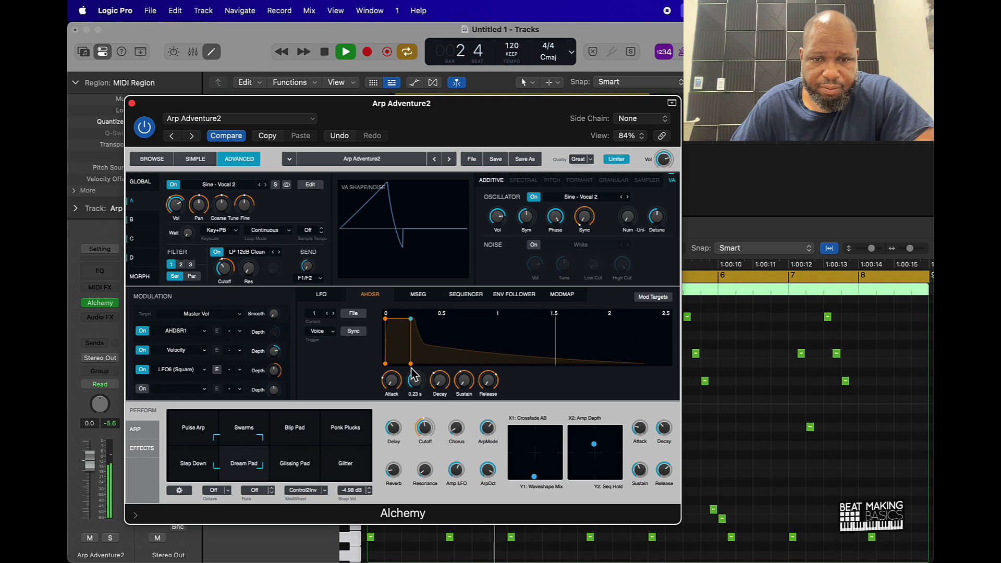
{"action": "left_click", "coordinate": [334, 332]}
{"action": "left_click", "coordinate": [334, 330]}
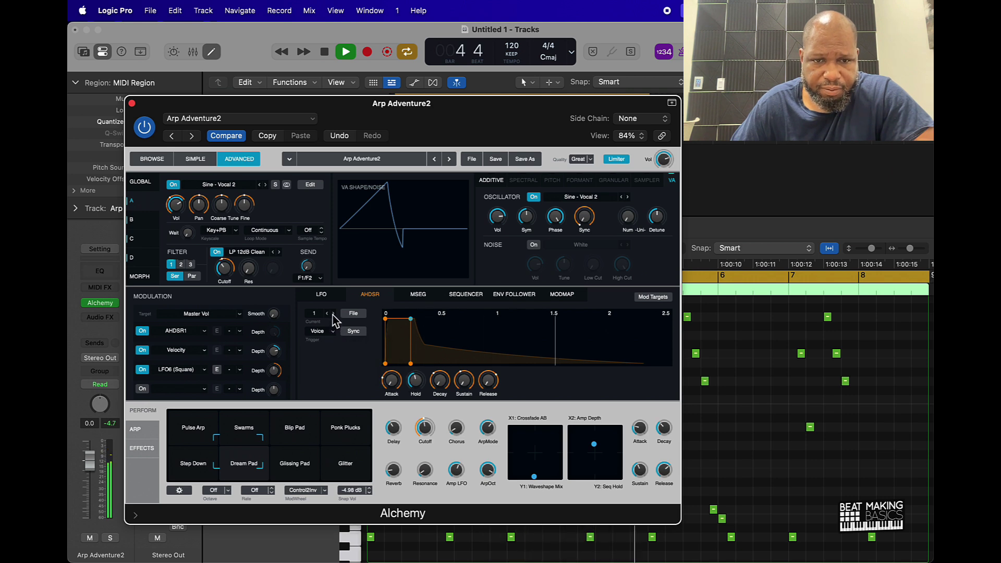
{"action": "left_click", "coordinate": [333, 313]}
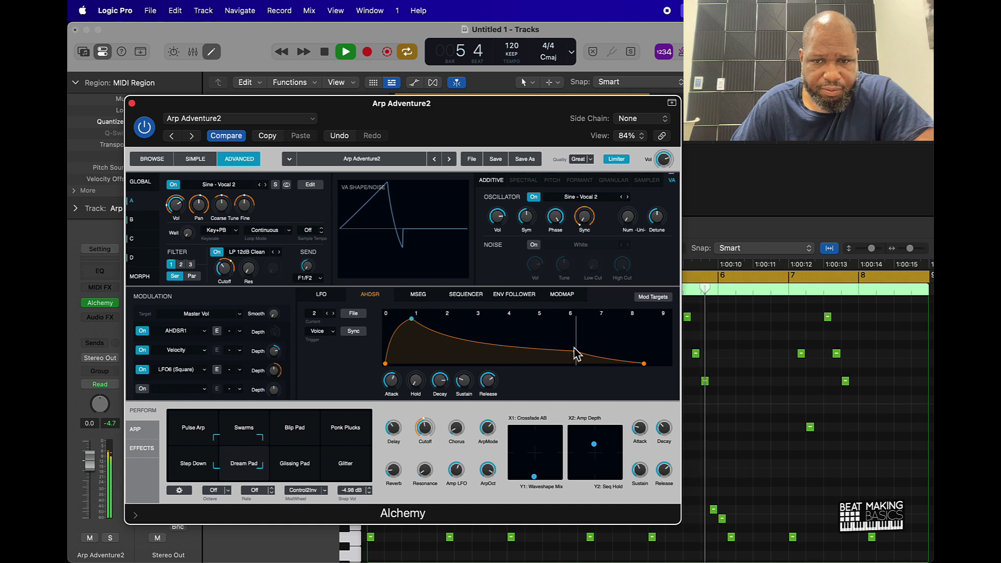
Sweep the transform pad through the Swarms and Blip Pad snapshots, settling on a blend between Pulse Arp and Swarms
{"action": "left_click", "coordinate": [279, 441]}
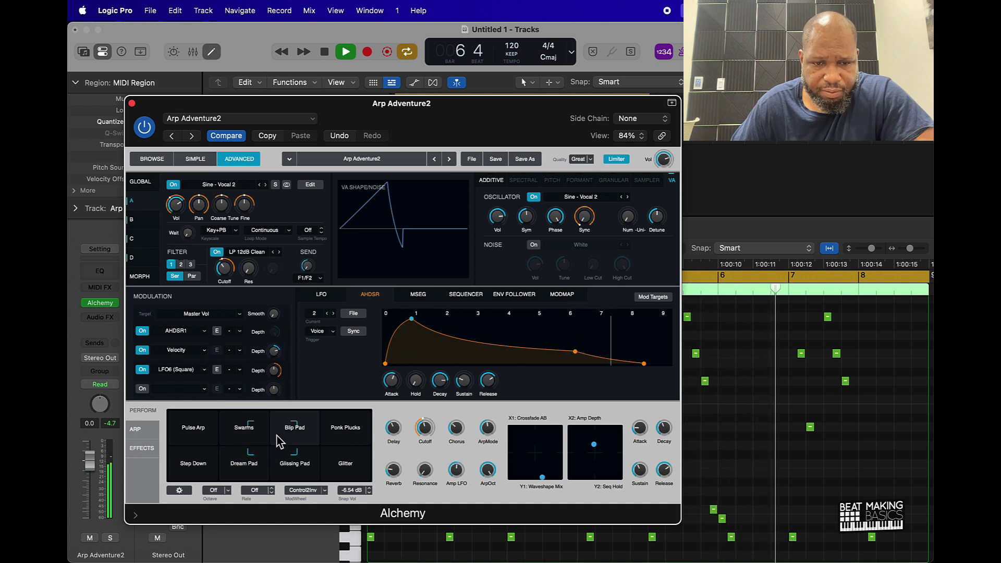
{"action": "left_click_drag", "start_coordinate": [279, 441], "coordinate": [274, 440]}
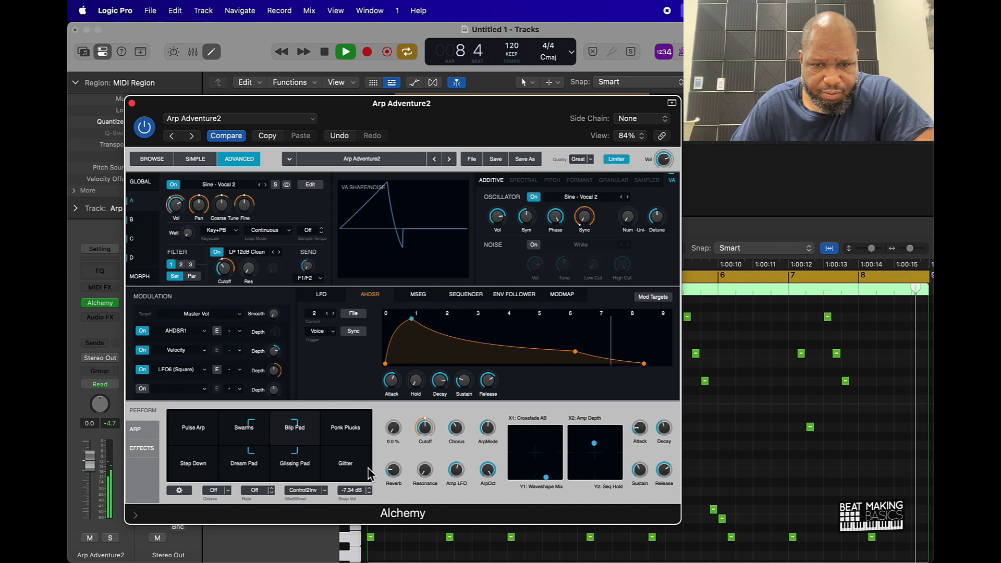
{"action": "left_click_drag", "start_coordinate": [279, 440], "coordinate": [212, 429]}
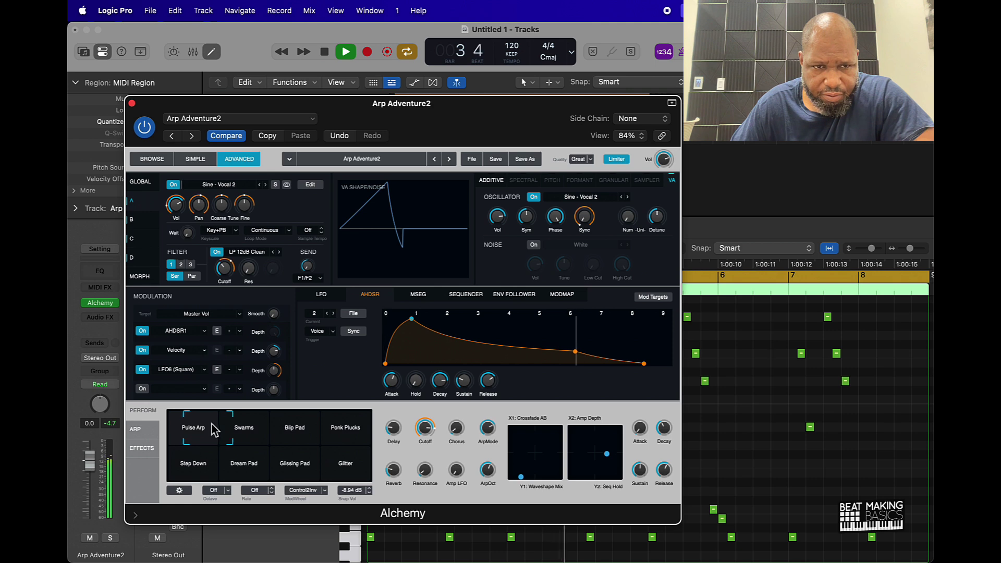
Turn source D, Saw - Mg, off during playback, listen to the remaining sources and stop the region
{"action": "left_click", "coordinate": [132, 258]}
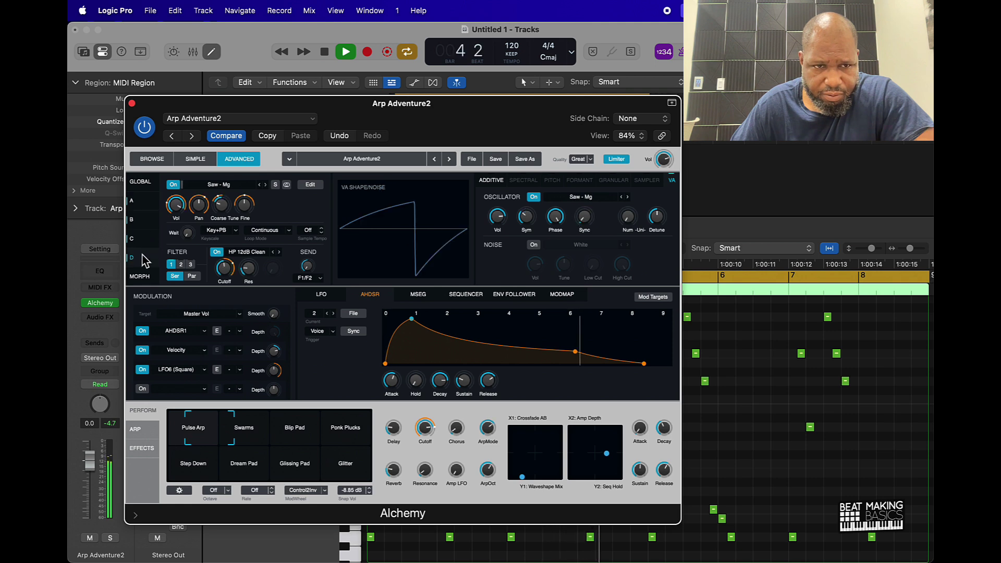
{"action": "left_click", "coordinate": [174, 185]}
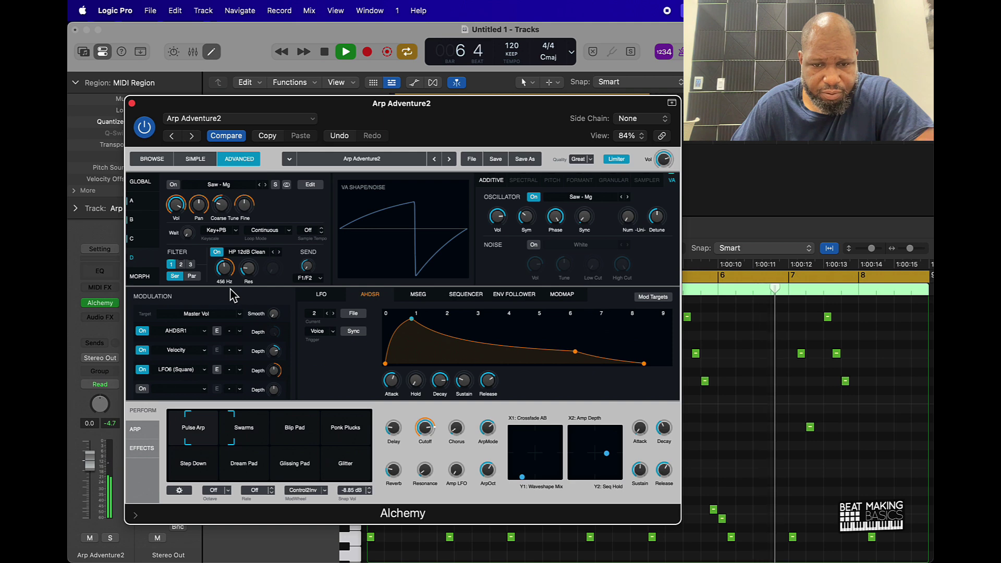
{"action": "key", "text": "space"}
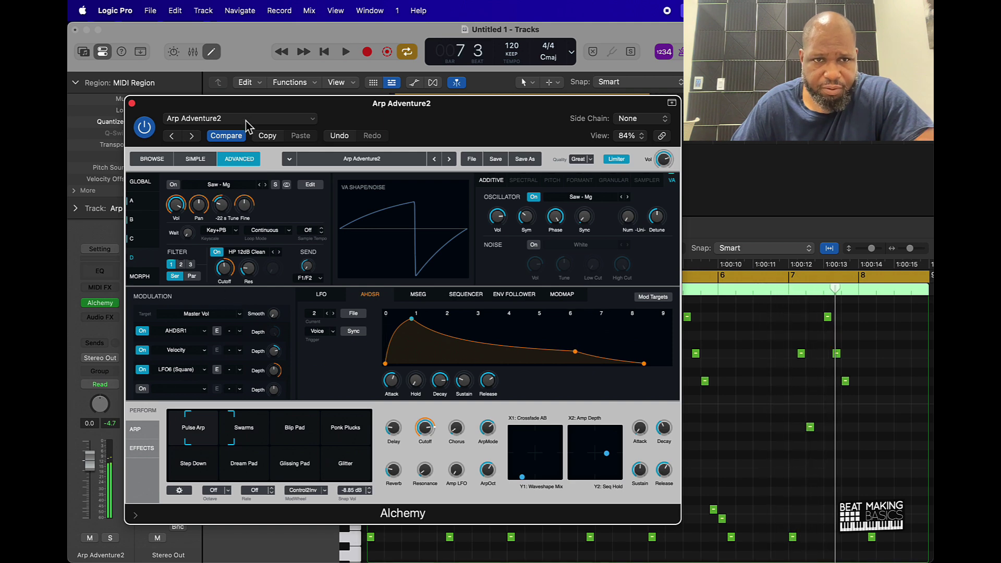
Save the current sound as a new plug-in setting named Arp Adventure3
{"action": "left_click", "coordinate": [248, 120]}
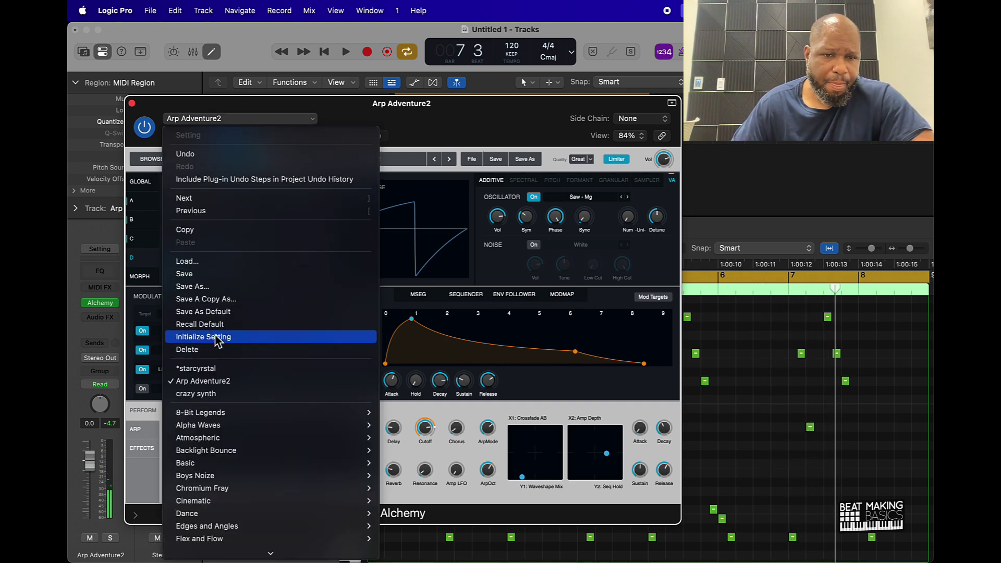
{"action": "left_click", "coordinate": [217, 288]}
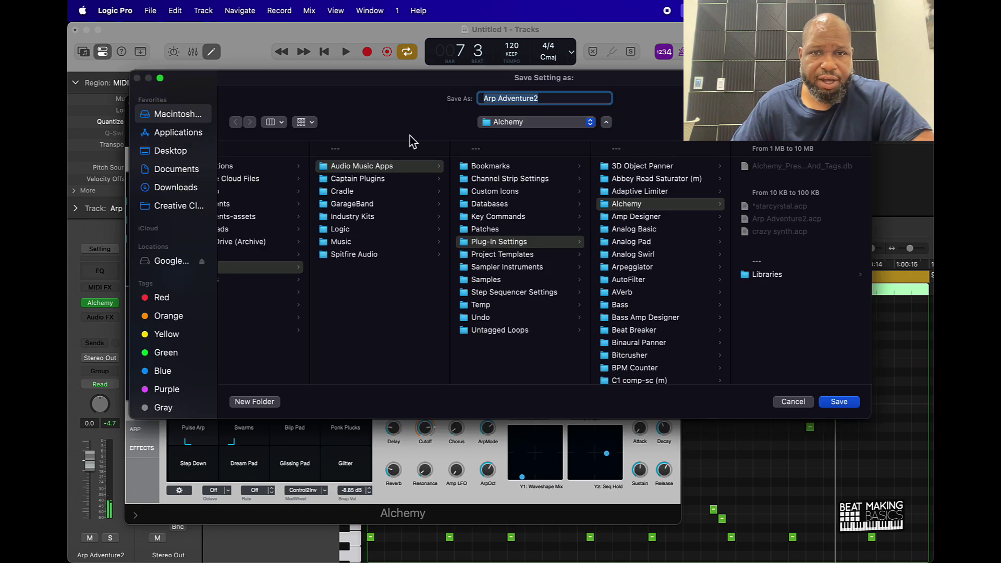
{"action": "left_click", "coordinate": [555, 99]}
{"action": "key", "text": "BackSpace"}
{"action": "type", "text": "3"}
{"action": "key", "text": "Return"}
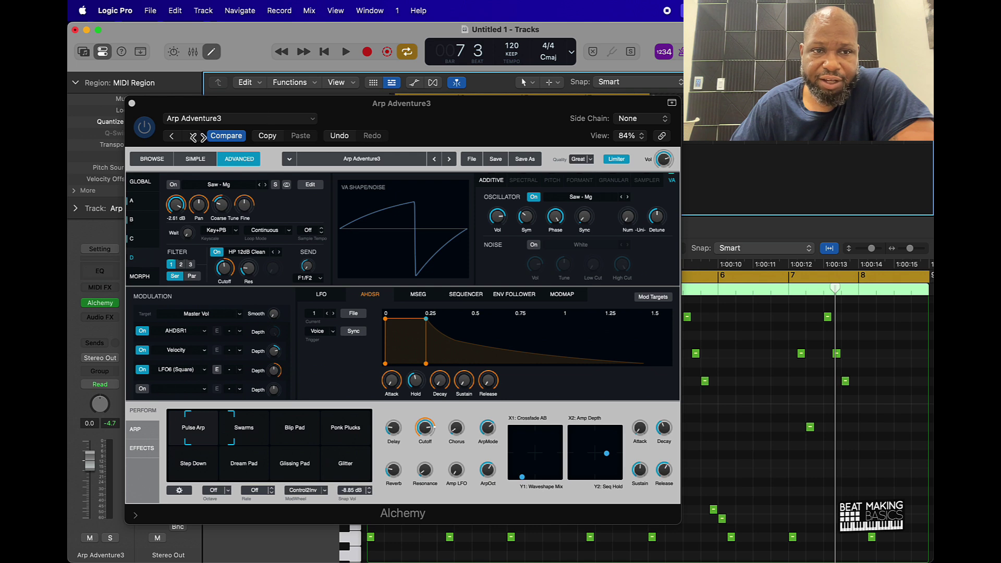
Audition the arpeggiated presets from 8-Bit Memories through Adventures In Circuitry and onward while the region plays
{"action": "left_click", "coordinate": [192, 136]}
{"action": "left_click", "coordinate": [192, 136]}
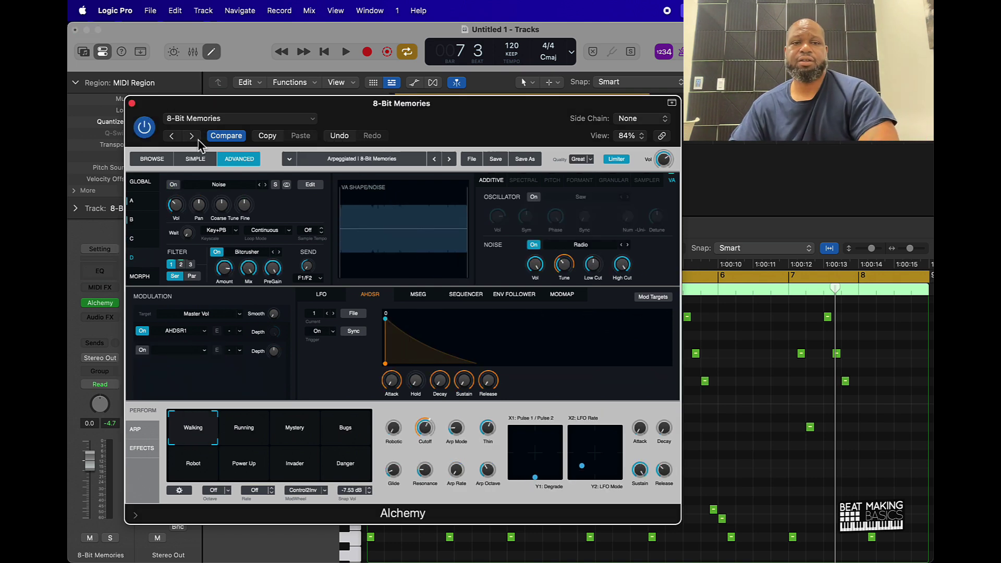
{"action": "key", "text": "space"}
{"action": "left_click", "coordinate": [192, 137]}
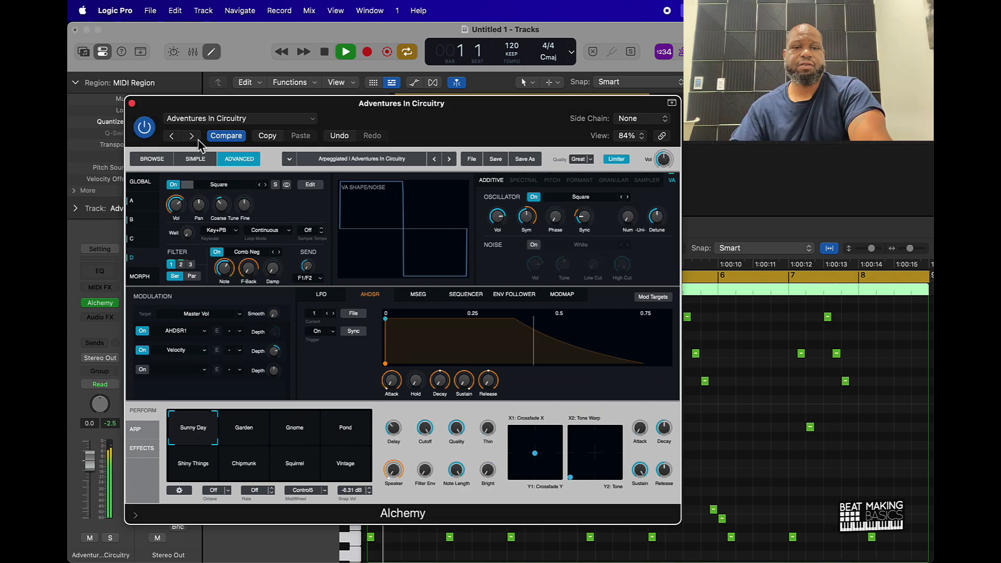
{"action": "left_click", "coordinate": [192, 136]}
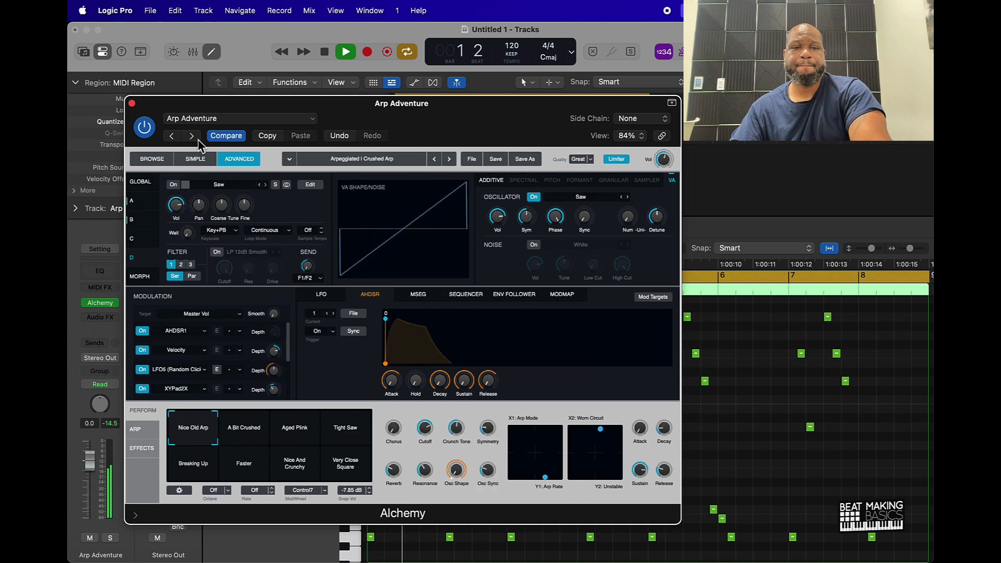
Load the Crushed Arp preset, turn on source C and set its waveform to Square - Cs5
{"action": "left_click", "coordinate": [192, 136]}
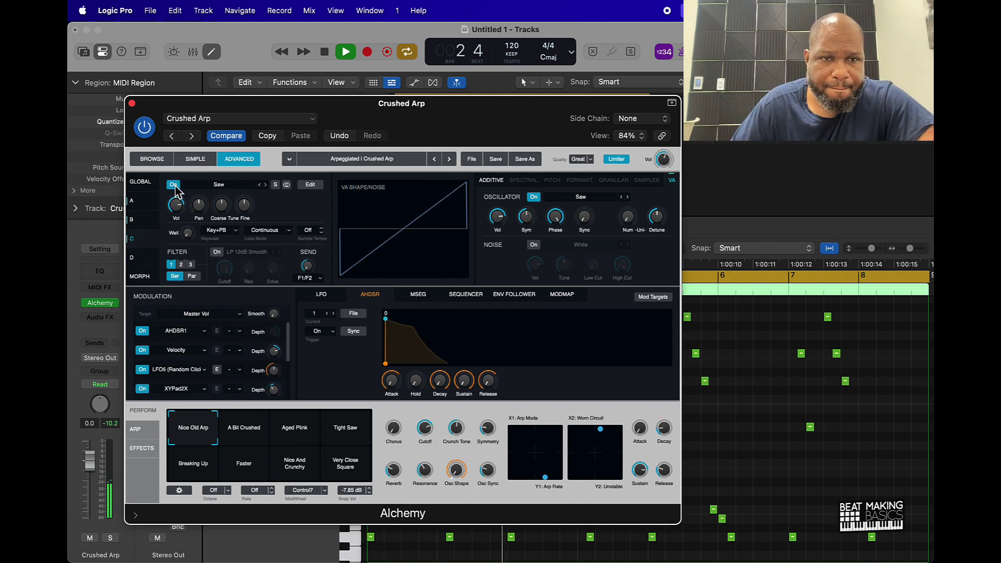
{"action": "left_click", "coordinate": [265, 185]}
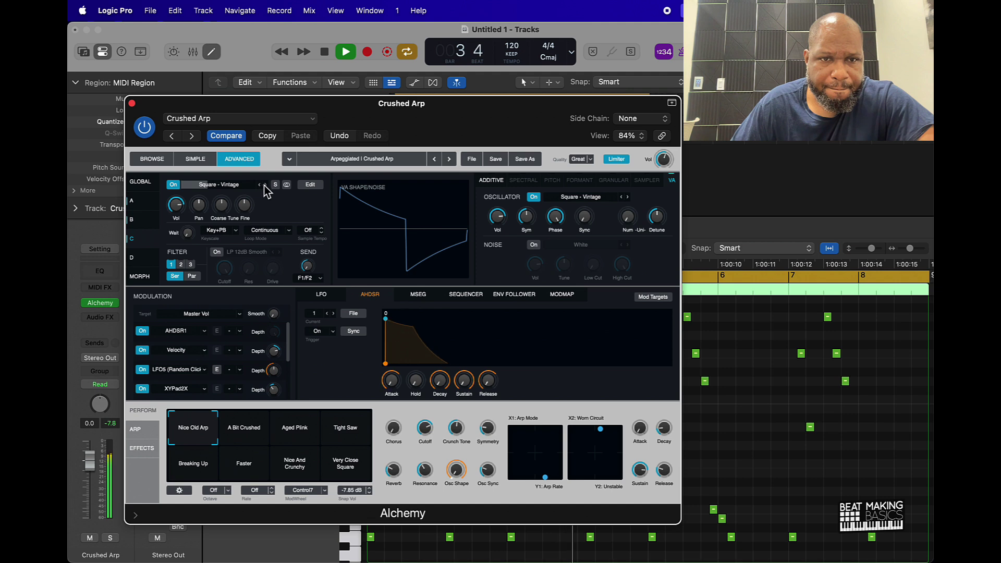
{"action": "left_click", "coordinate": [262, 186]}
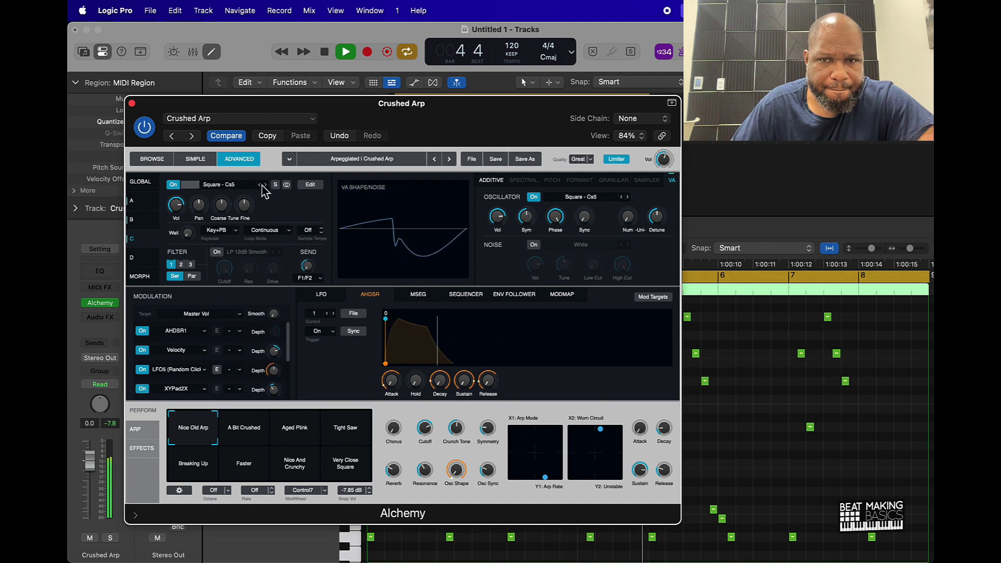
Raise source C's coarse and fine tuning during playback and stop the region
{"action": "left_click", "coordinate": [222, 205]}
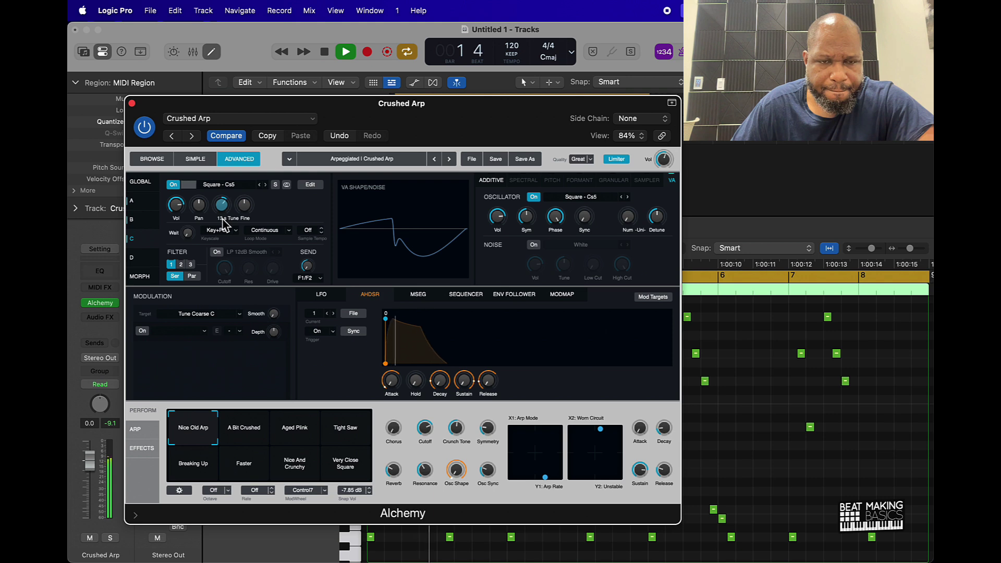
{"action": "left_click", "coordinate": [245, 209]}
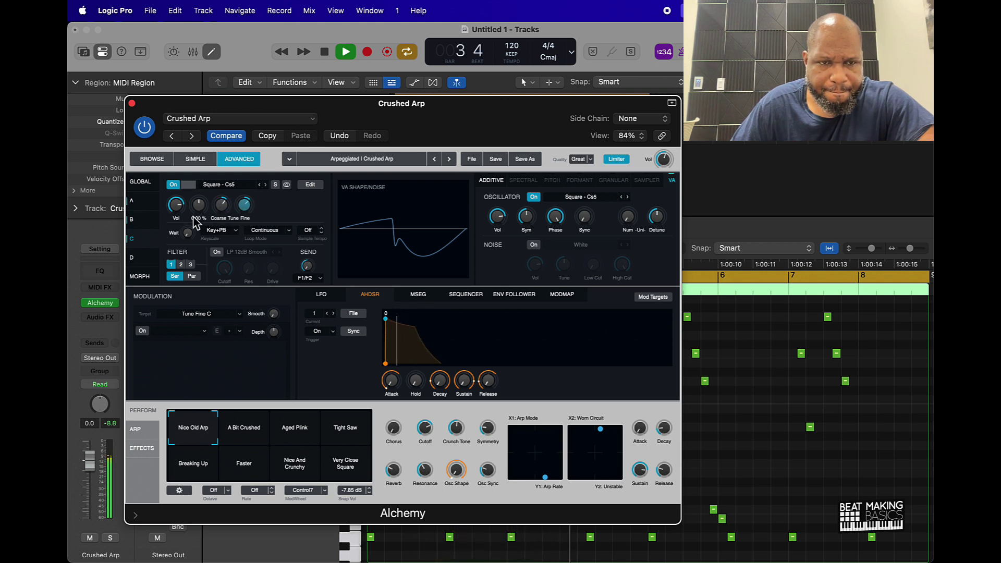
{"action": "key", "text": "space"}
Turn on source D, lower its coarse tuning and set its waveform to Square - Mg during playback
{"action": "left_click", "coordinate": [132, 259]}
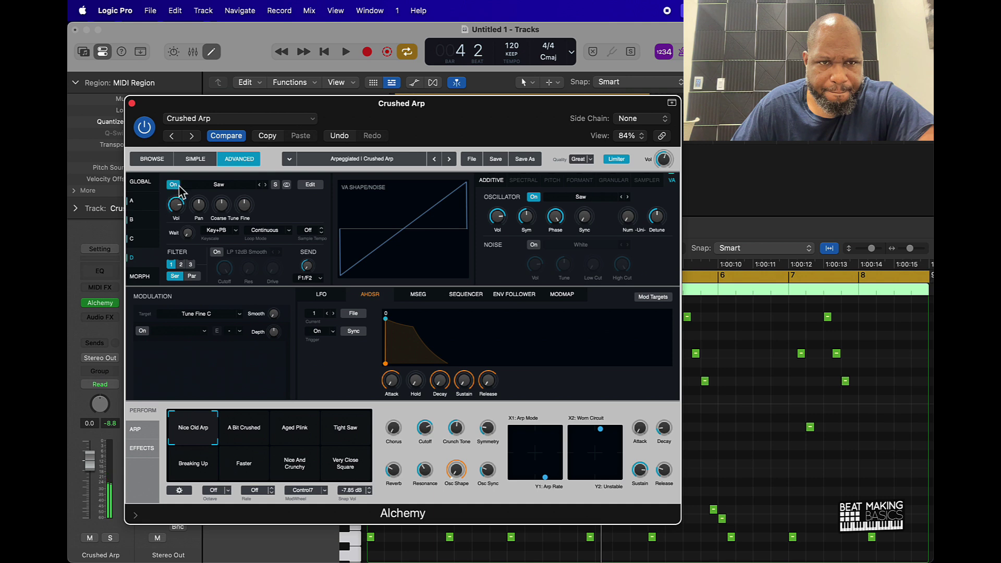
{"action": "key", "text": "space"}
{"action": "left_click_drag", "start_coordinate": [221, 205], "coordinate": [218, 228]}
{"action": "left_click", "coordinate": [265, 186]}
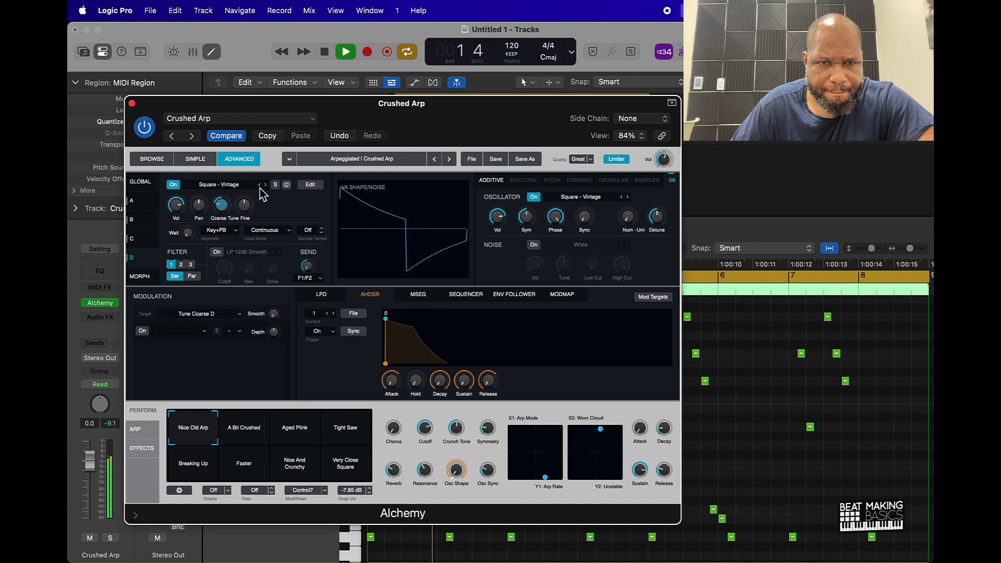
{"action": "left_click", "coordinate": [265, 185]}
{"action": "key", "text": "space"}
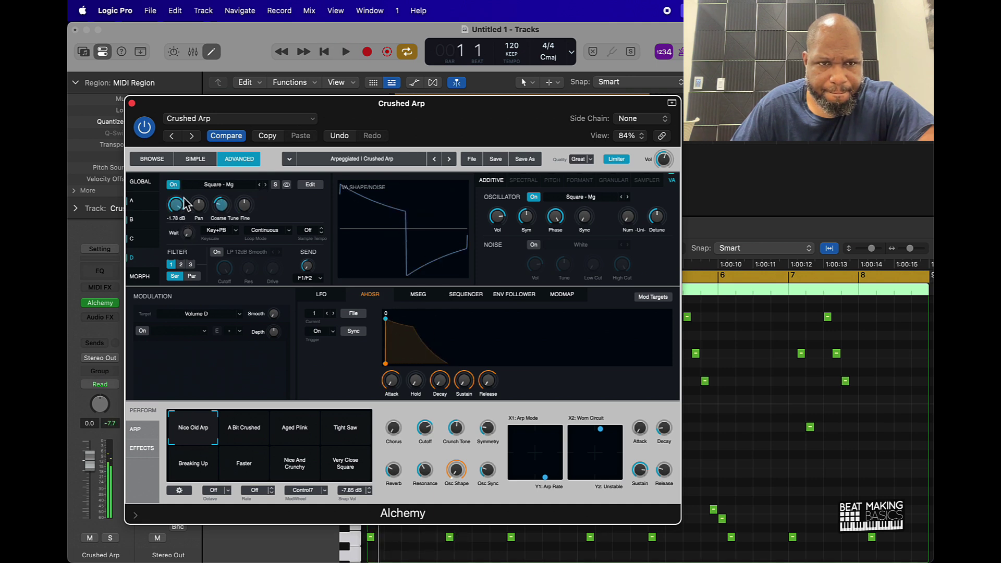
Raise source D's coarse tuning while the region plays and stop playback
{"action": "key", "text": "space"}
{"action": "left_click", "coordinate": [225, 208]}
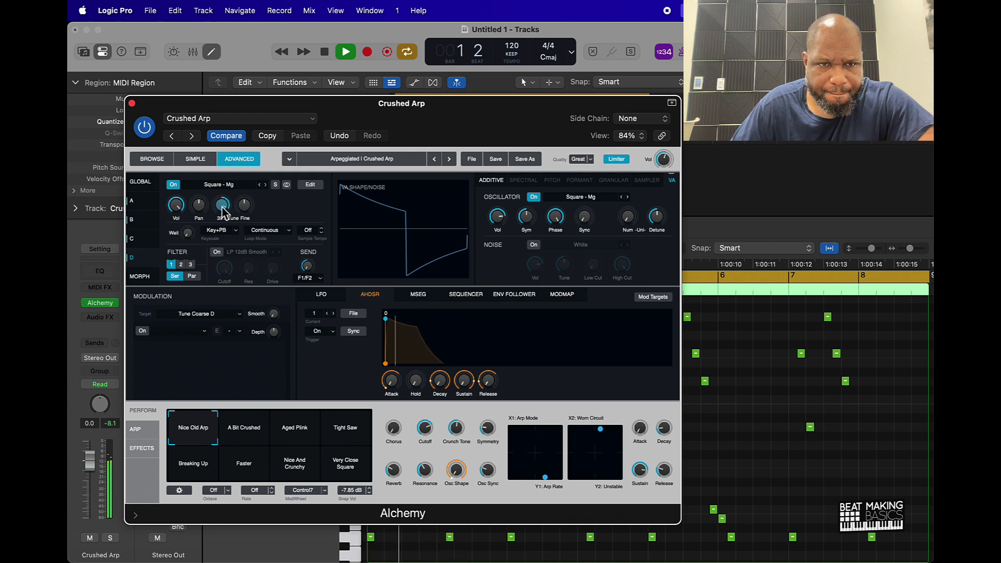
{"action": "key", "text": "space"}
Show source A, switch the modulation target to Morph All X and play the region
{"action": "left_click", "coordinate": [155, 205]}
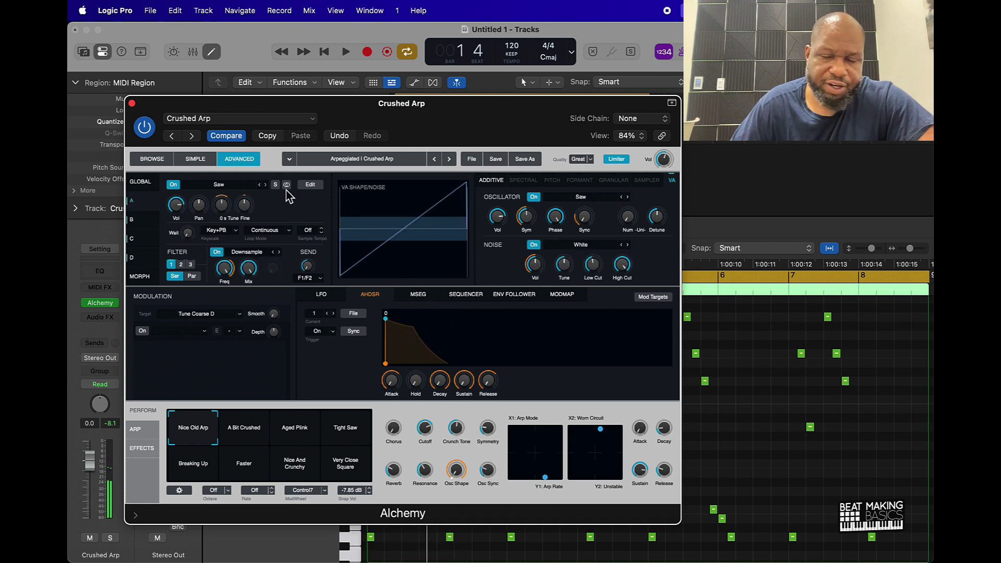
{"action": "left_click", "coordinate": [239, 314]}
{"action": "mouse_move", "coordinate": [206, 357]}
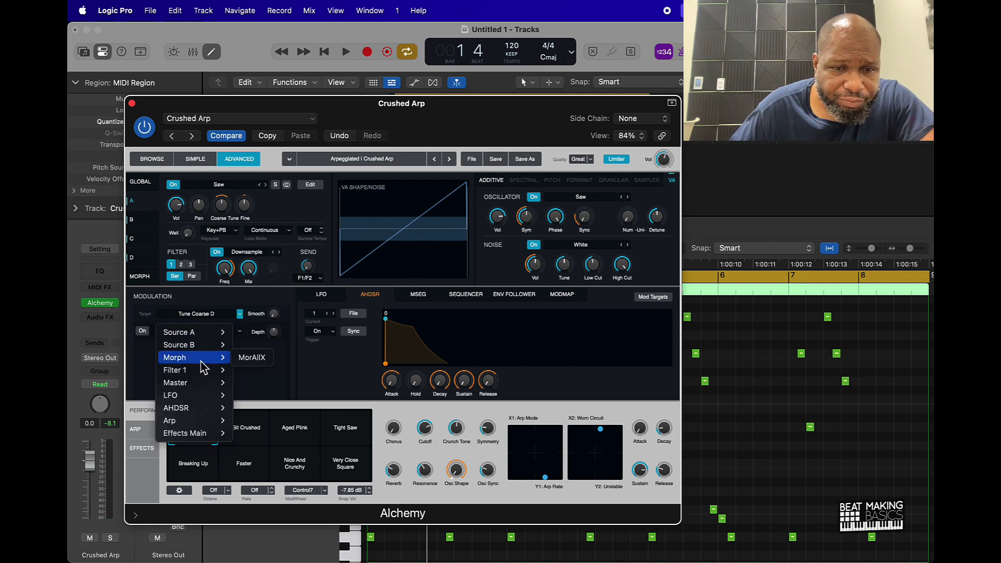
{"action": "left_click", "coordinate": [252, 358]}
{"action": "key", "text": "space"}
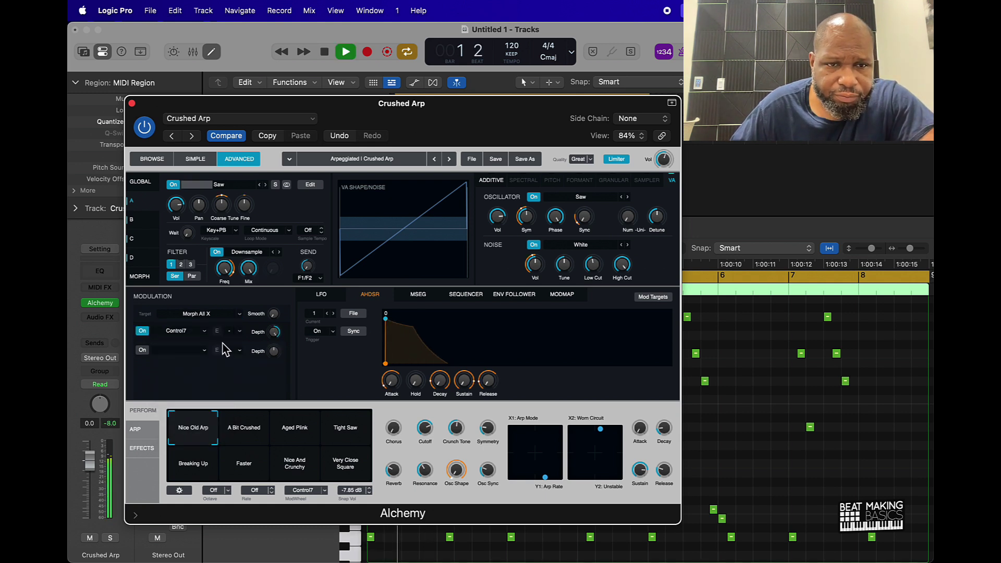
Check sources B and C and add LFO1 (Random Glide) as a second modulator of Morph All X
{"action": "left_click", "coordinate": [134, 219]}
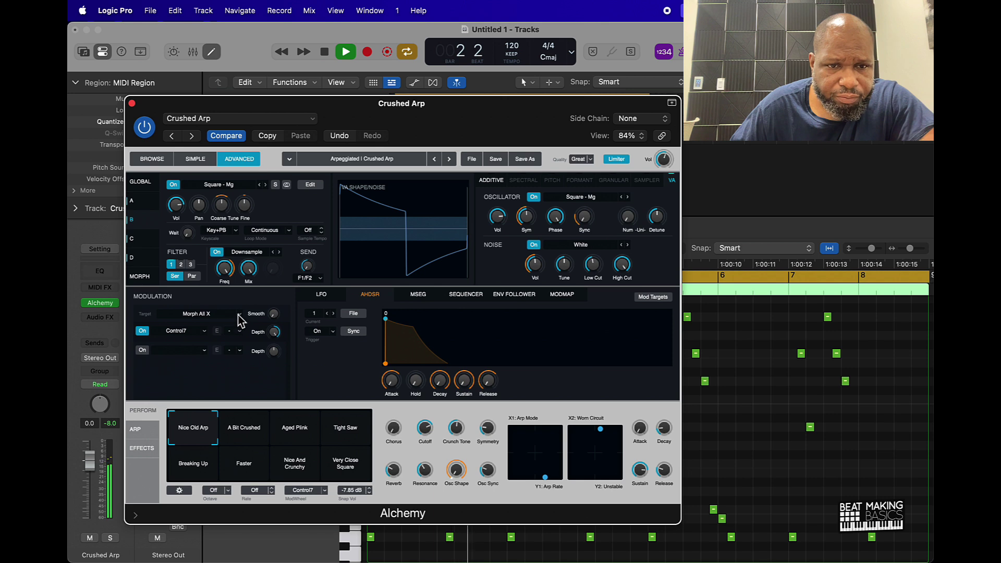
{"action": "left_click", "coordinate": [150, 239]}
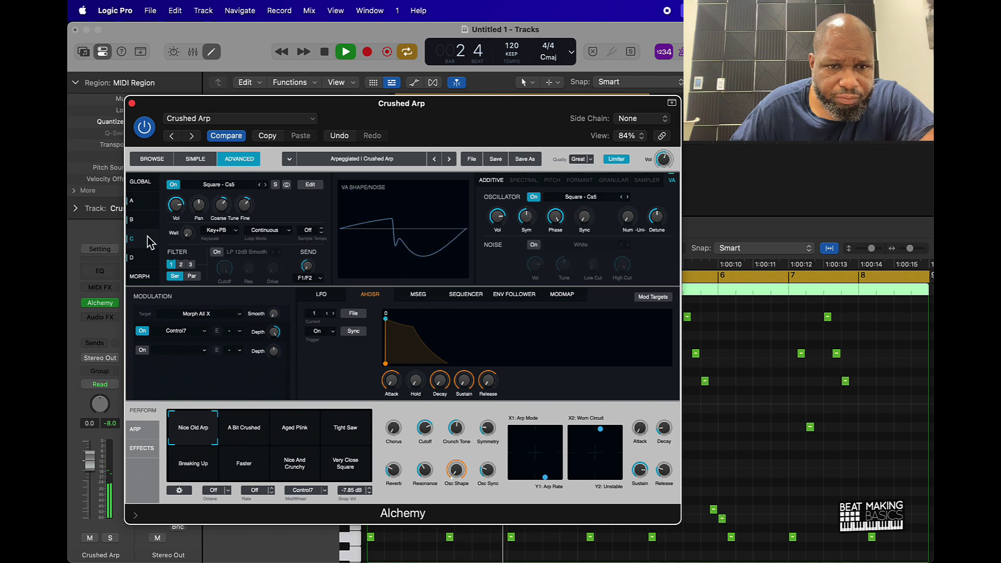
{"action": "left_click", "coordinate": [142, 350]}
{"action": "left_click", "coordinate": [196, 351]}
{"action": "mouse_move", "coordinate": [211, 369]}
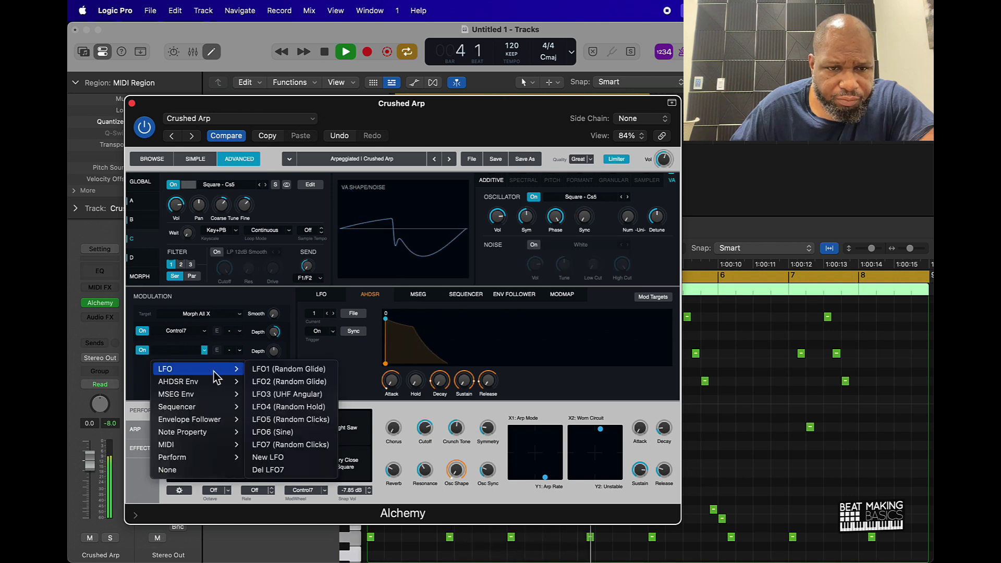
{"action": "left_click", "coordinate": [292, 376]}
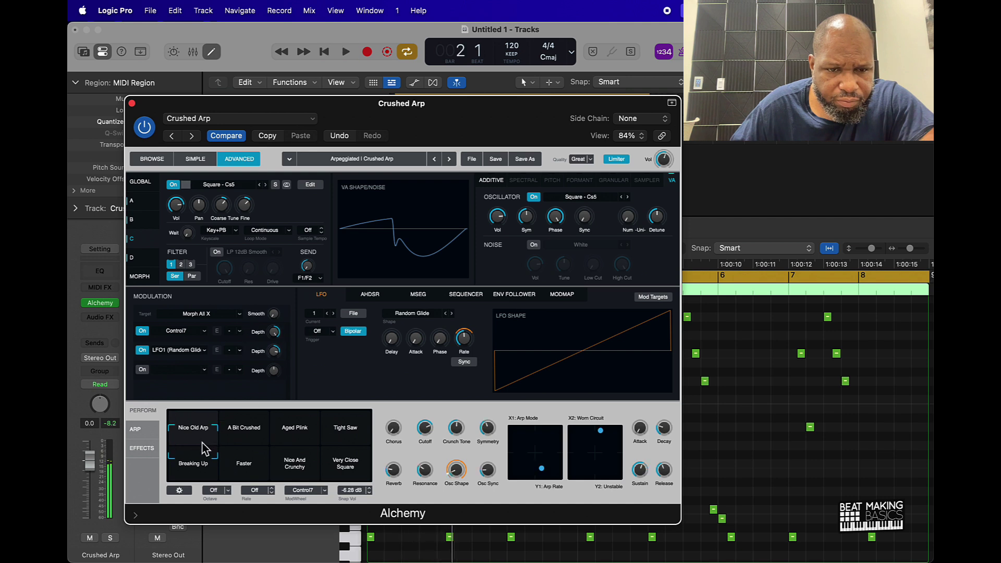
Sweep the transform pad to a blend between Faster and Nice And Crunchy during playback and stop the region
{"action": "left_click", "coordinate": [241, 463]}
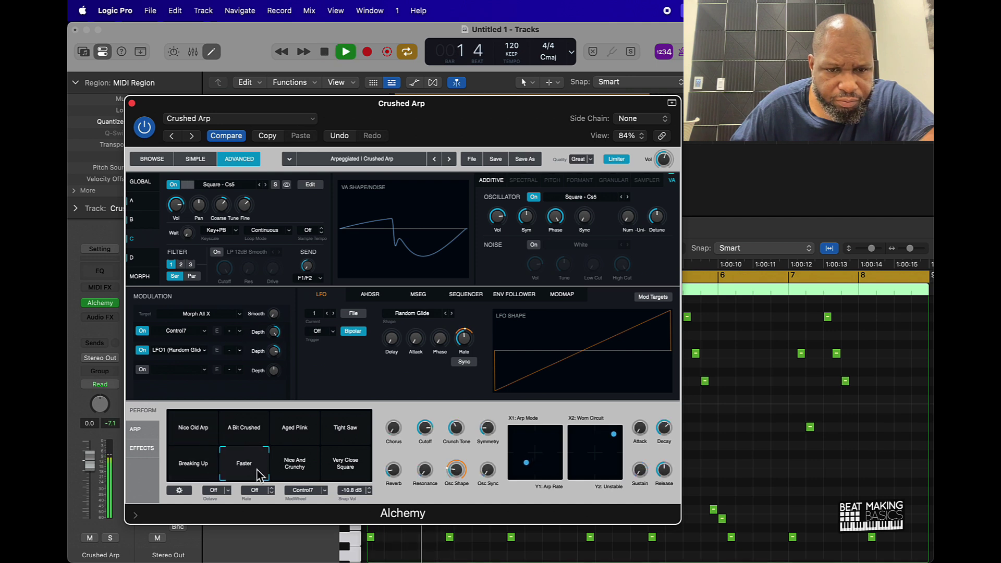
{"action": "left_click", "coordinate": [276, 477]}
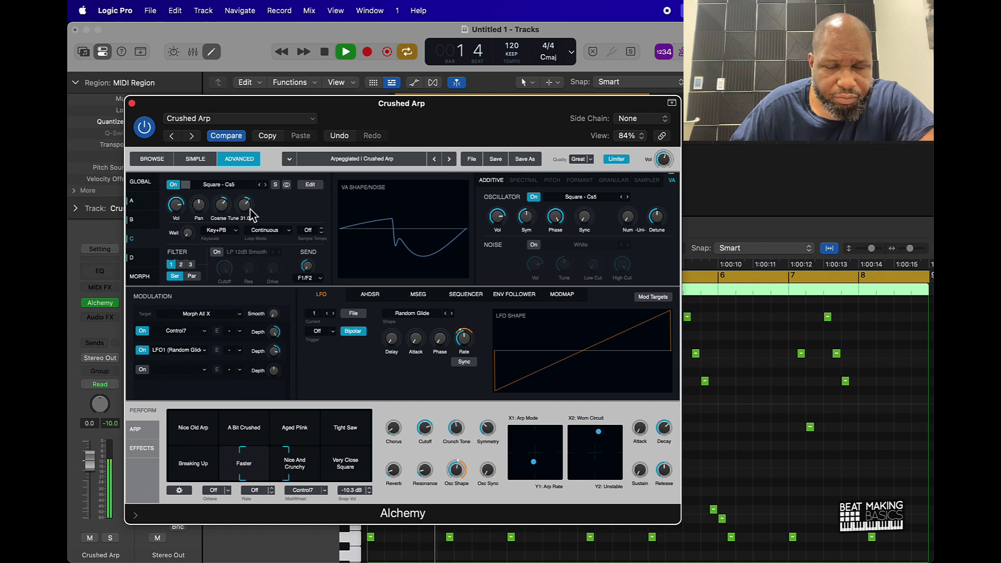
{"action": "key", "text": "space"}
Save the current sound as a new plug-in setting named Crushed Arp2
{"action": "left_click", "coordinate": [225, 119]}
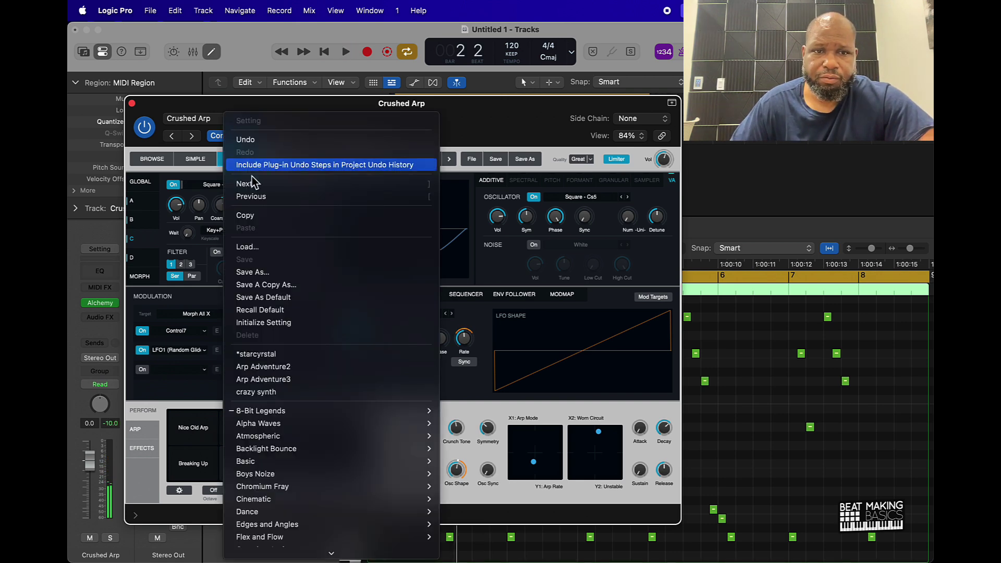
{"action": "left_click", "coordinate": [276, 271]}
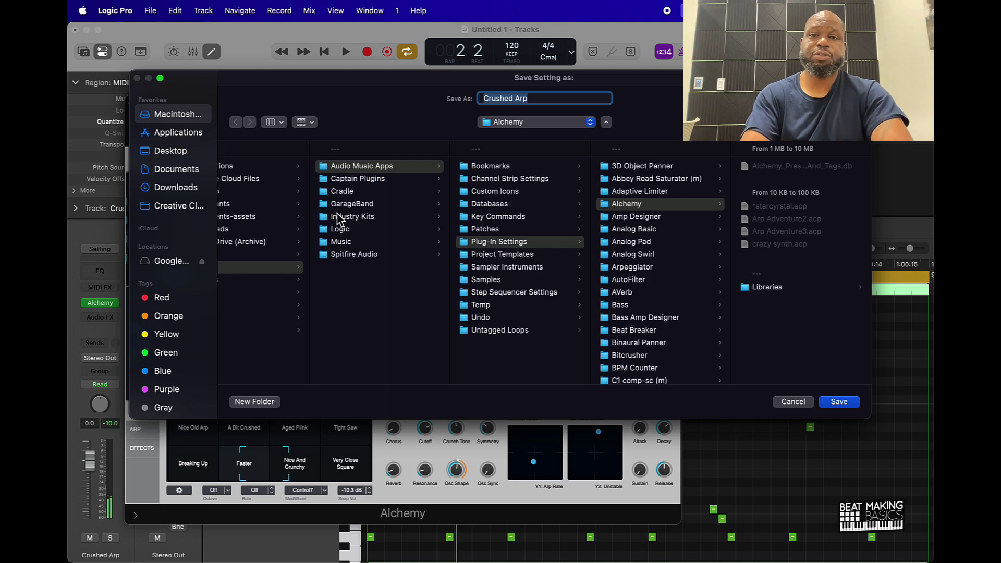
{"action": "key", "text": "Return"}
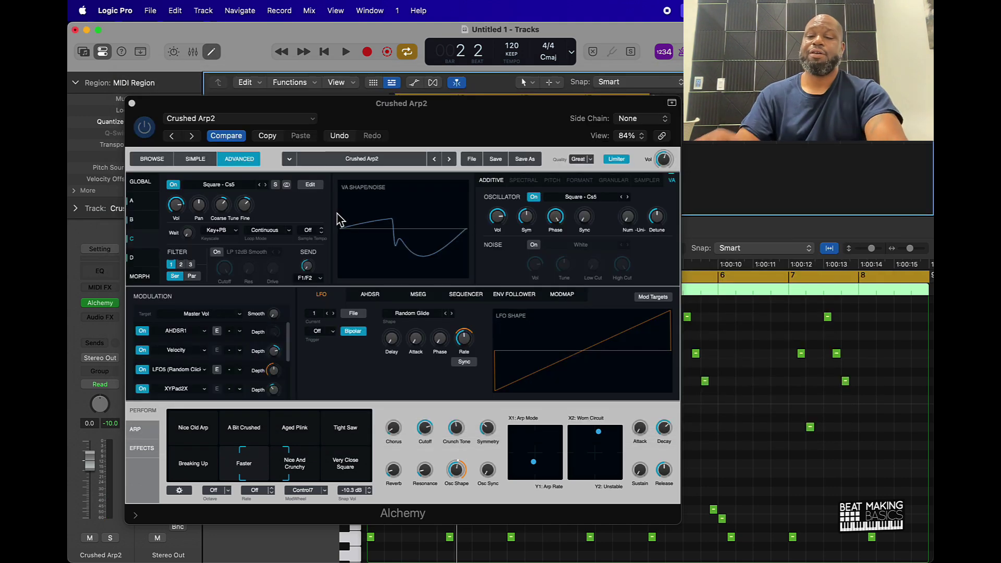
Close the plug-in window, mute the Crushed Arp2 track and add a software instrument track with Alchemy
{"action": "left_click", "coordinate": [132, 104]}
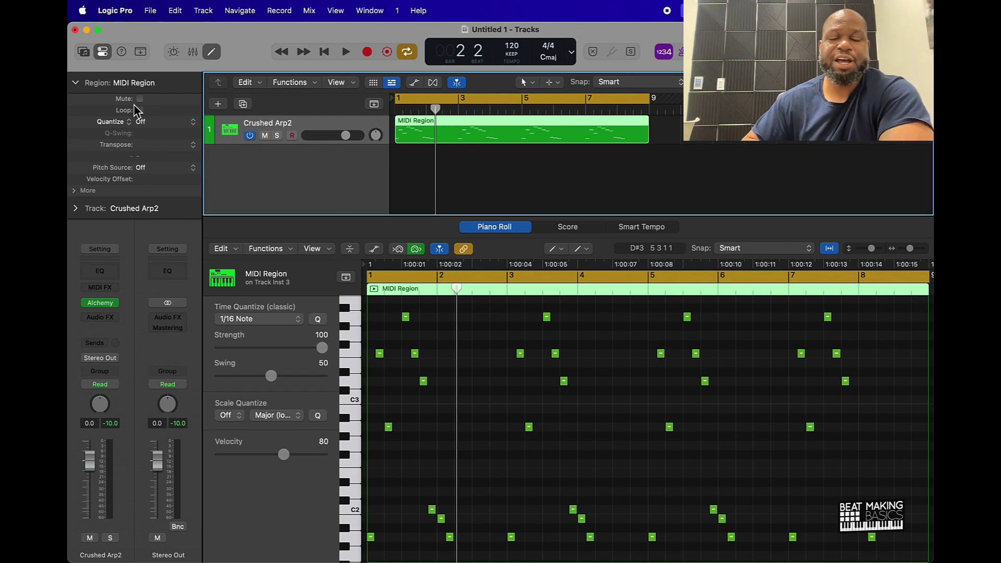
{"action": "left_click", "coordinate": [218, 104]}
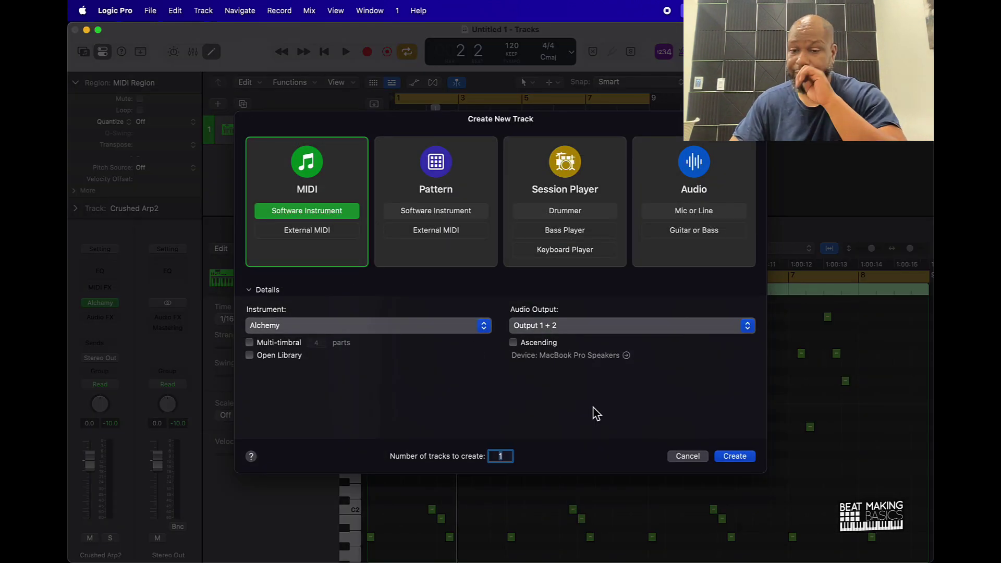
{"action": "key", "text": "Escape"}
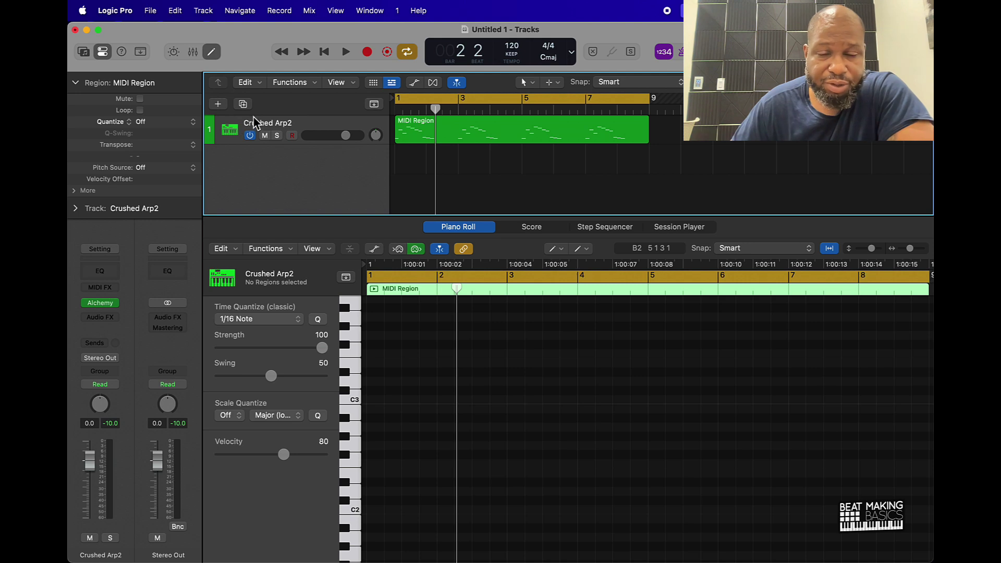
{"action": "key", "text": "alt+super+s"}
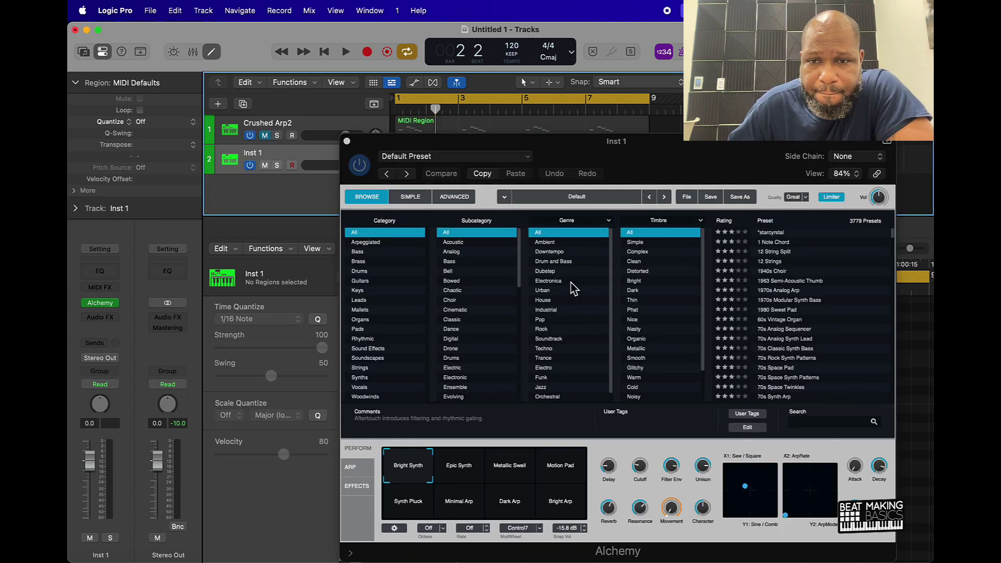
Filter the new track's Alchemy presets by the Clean timbre and load Classic Techno Lead
{"action": "left_click", "coordinate": [636, 261]}
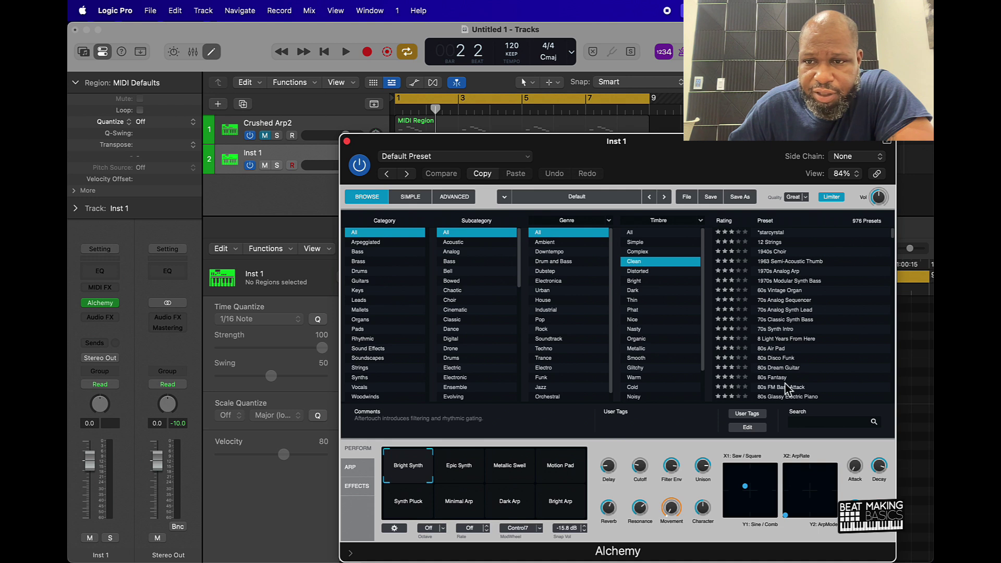
{"action": "scroll", "coordinate": [789, 390], "scroll_direction": "down", "scroll_amount": 15}
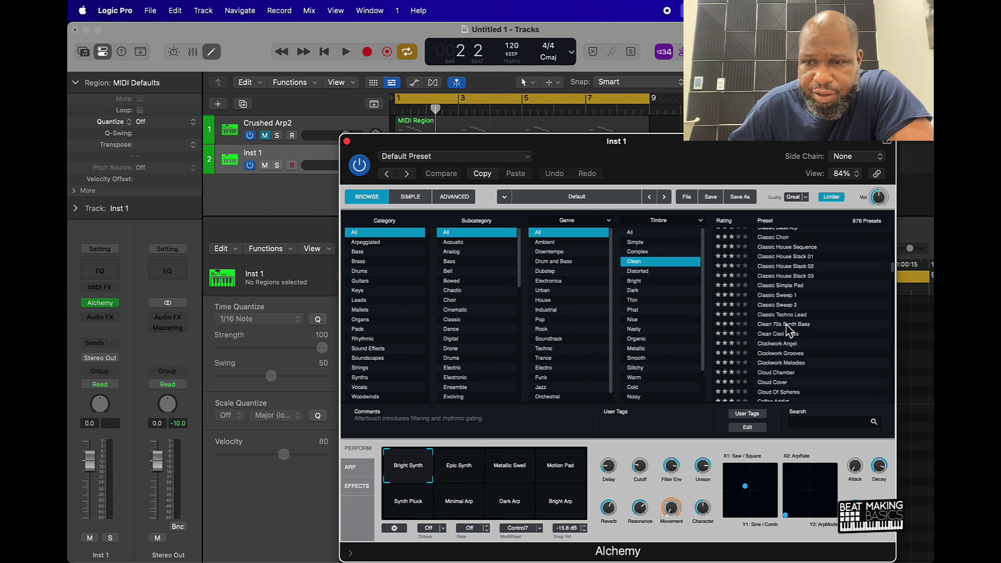
{"action": "left_click", "coordinate": [789, 315]}
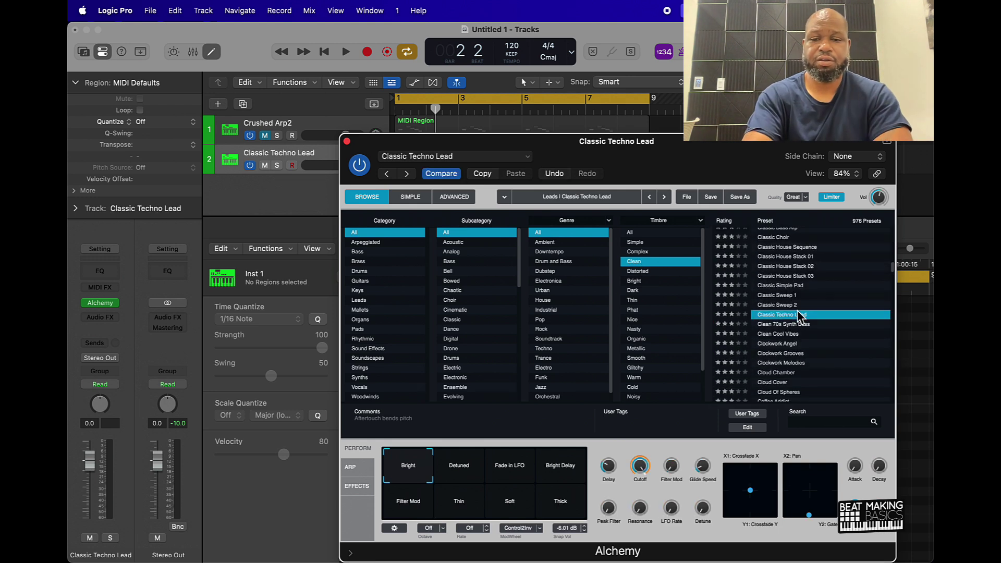
Open Musical Typing and try out a few notes with the Classic Techno Lead sound
{"action": "key", "text": "super+k"}
{"action": "key", "text": "k"}
{"action": "key", "text": "l"}
{"action": "key", "text": "f"}
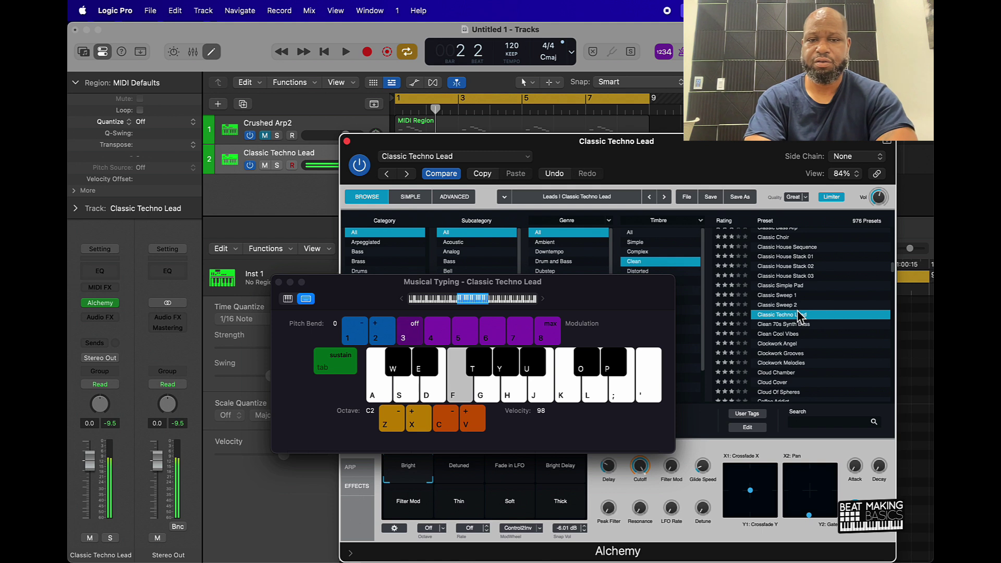
{"action": "key", "text": "g"}
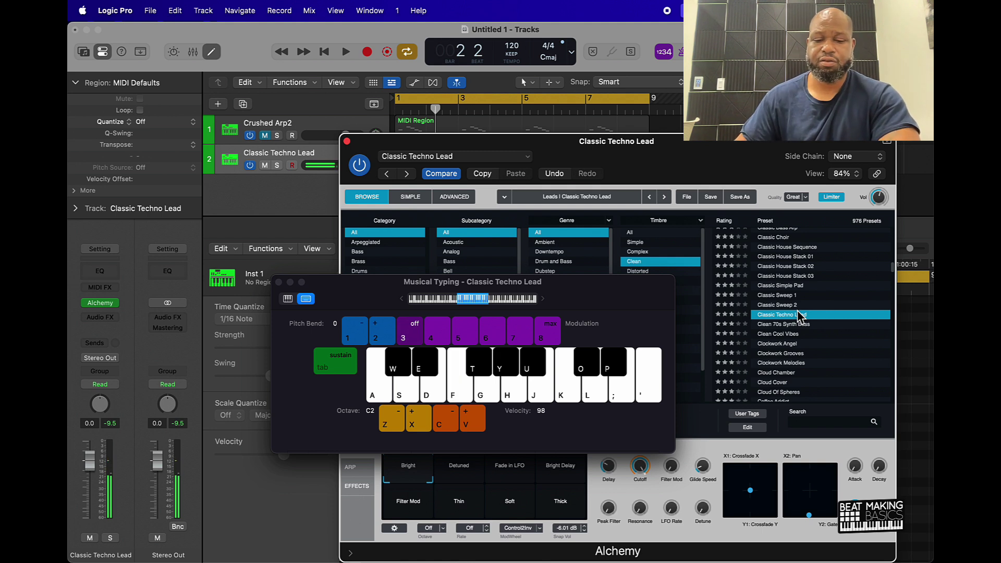
Record a melody take on the Classic Techno Lead track from bar 1, stop at bar 4 and try more notes
{"action": "key", "text": "r"}
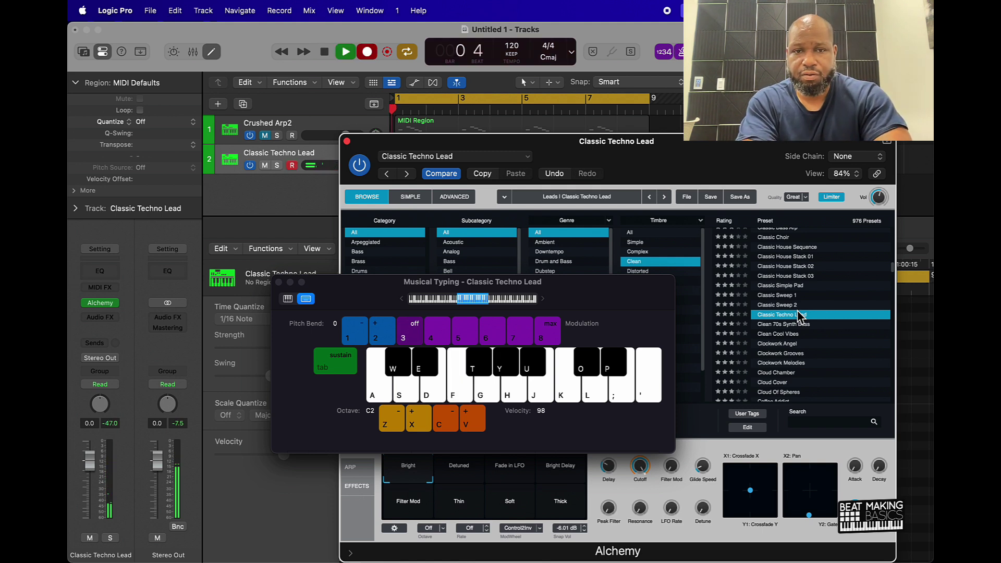
{"action": "key", "text": "j"}
{"action": "key", "text": "k"}
{"action": "key", "text": "j"}
{"action": "key", "text": "g"}
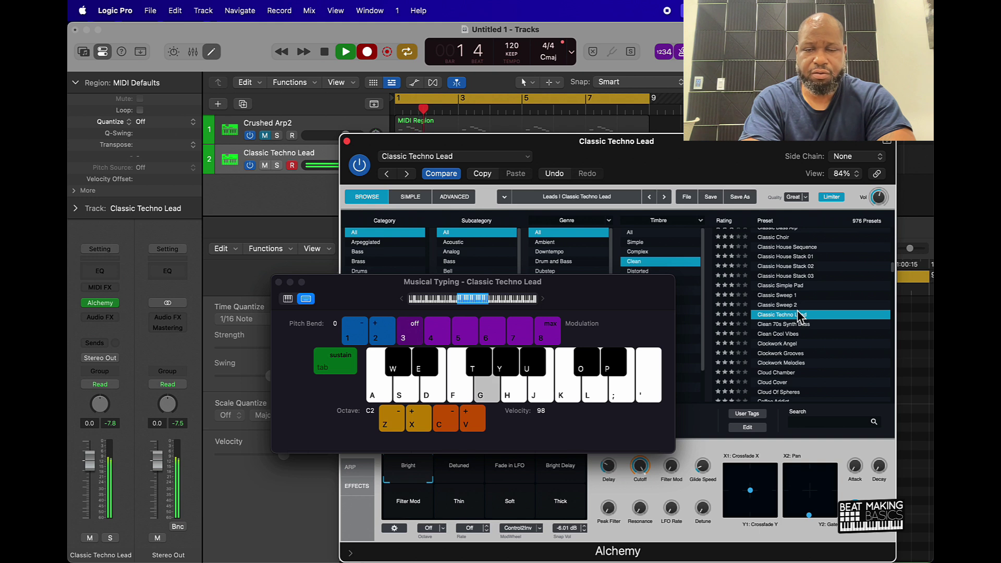
{"action": "key", "text": "f"}
{"action": "key", "text": "d"}
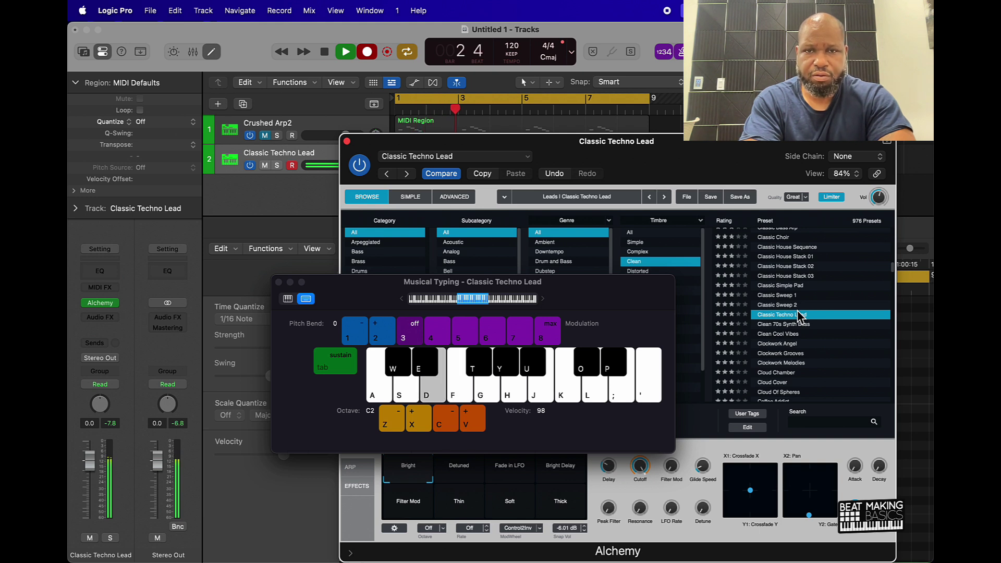
{"action": "key", "text": "j"}
{"action": "key", "text": "k"}
{"action": "key", "text": "j"}
{"action": "key", "text": "f"}
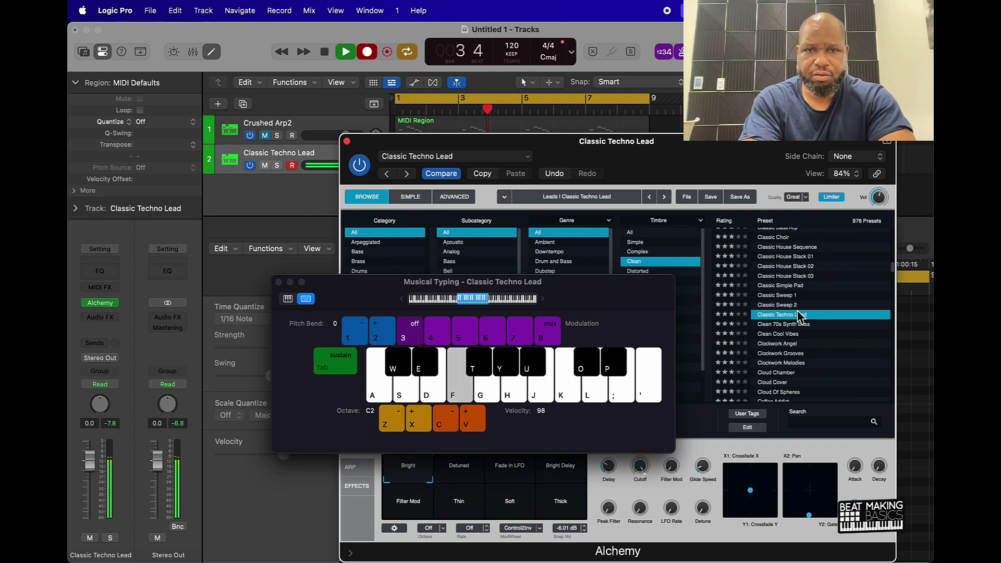
{"action": "key", "text": "space"}
{"action": "key", "text": "j"}
{"action": "key", "text": "k"}
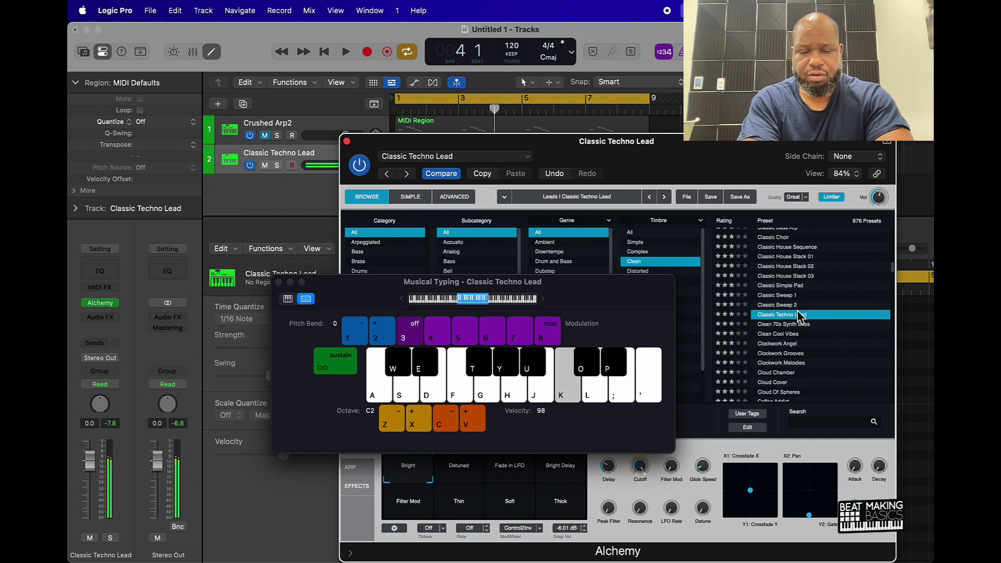
Rehearse the lead melody with the Classic Techno Lead sound using Musical Typing
{"action": "key", "text": "j"}
{"action": "key", "text": "y"}
{"action": "key", "text": "h"}
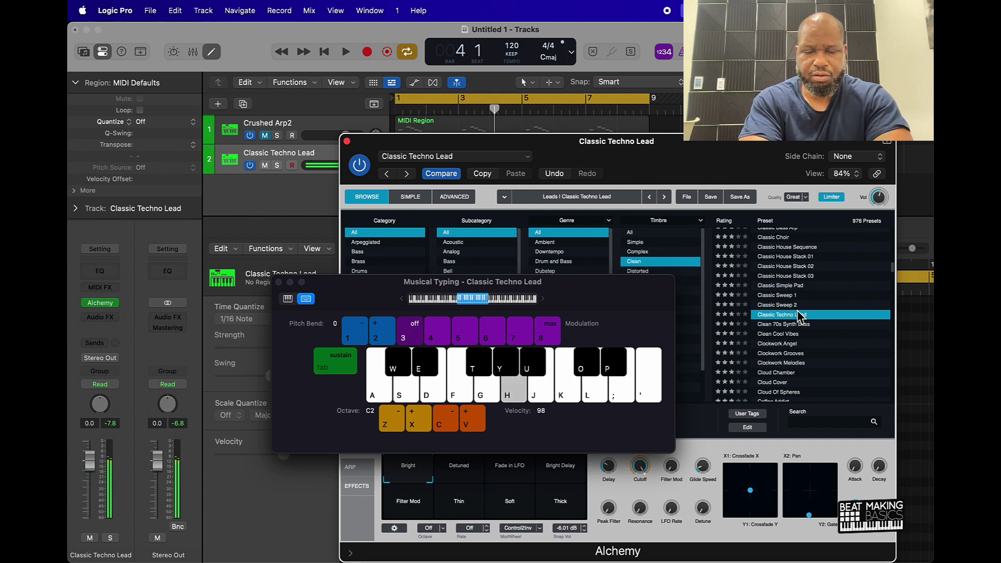
{"action": "key", "text": "j"}
{"action": "key", "text": "k"}
{"action": "key", "text": "j"}
{"action": "key", "text": "g"}
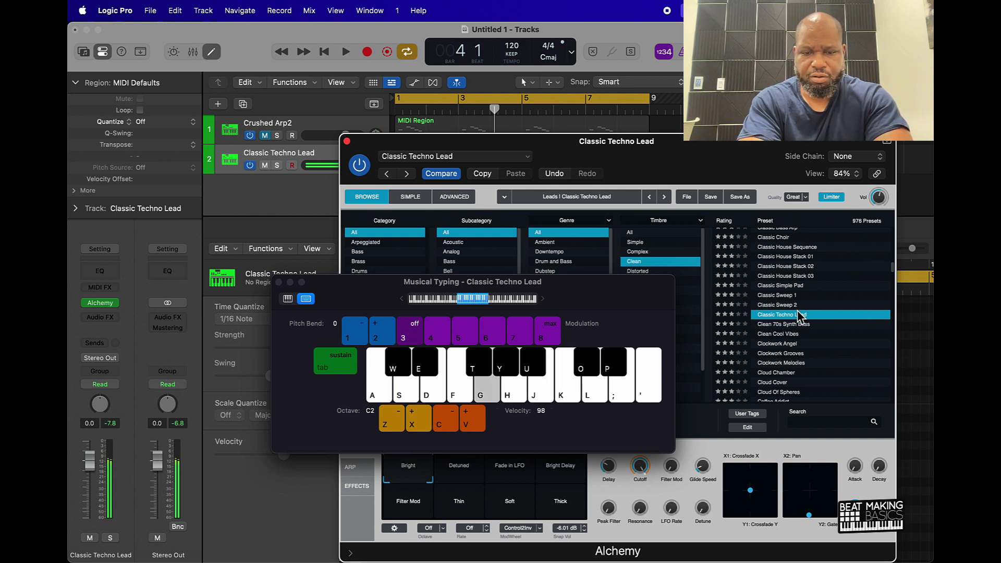
{"action": "key", "text": "d"}
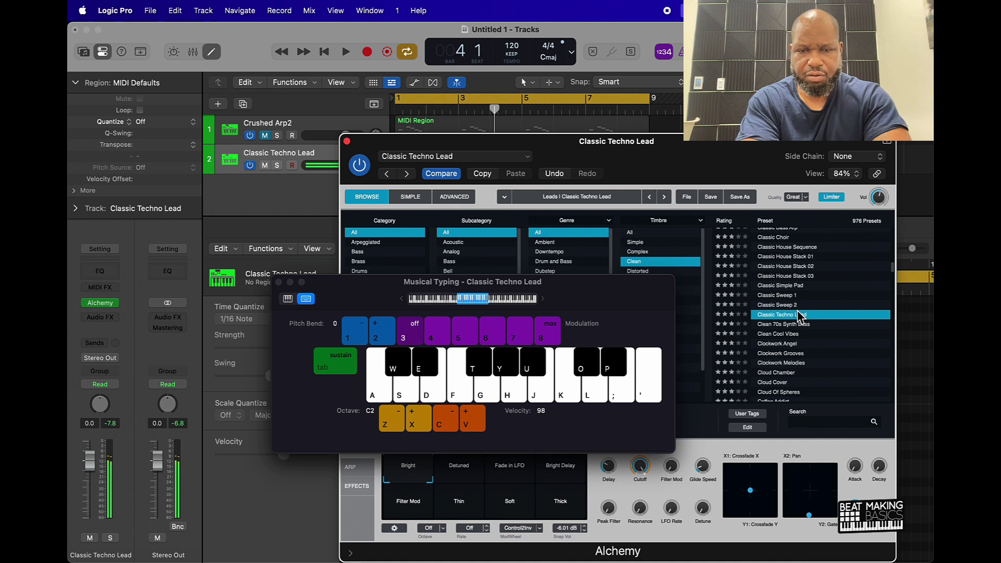
Record a new eight-bar melody take on the Classic Techno Lead track from bar 1 and stop near the end of bar 8
{"action": "key", "text": "r"}
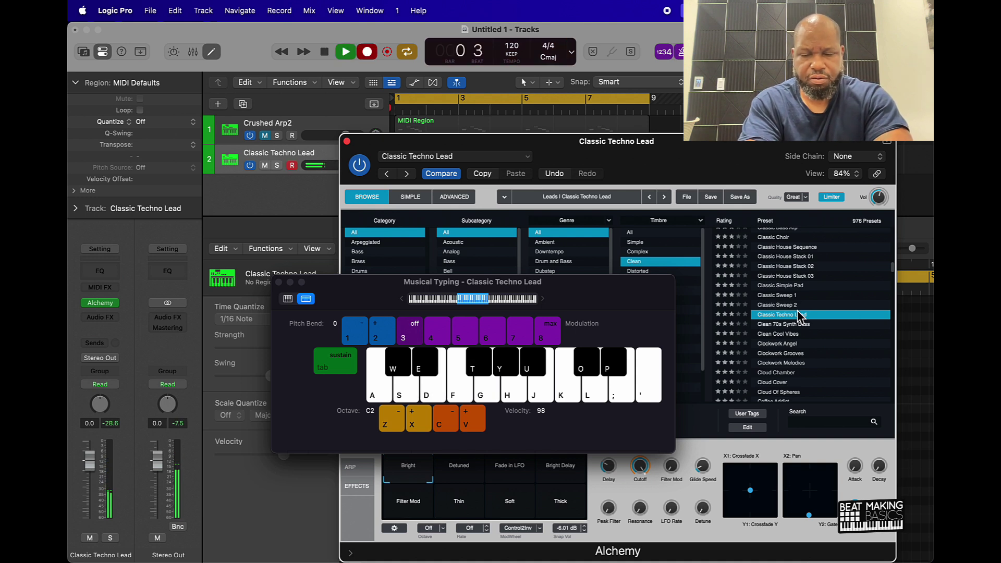
{"action": "key", "text": "j"}
{"action": "key", "text": "k"}
{"action": "key", "text": "j"}
{"action": "key", "text": "g"}
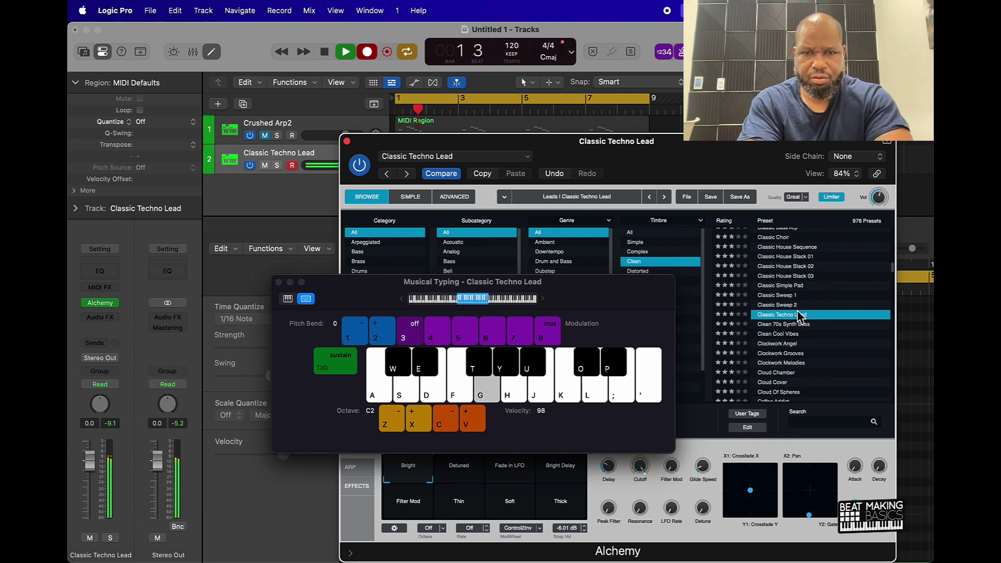
{"action": "key", "text": "t"}
{"action": "key", "text": "g"}
{"action": "key", "text": "d"}
{"action": "key", "text": "j"}
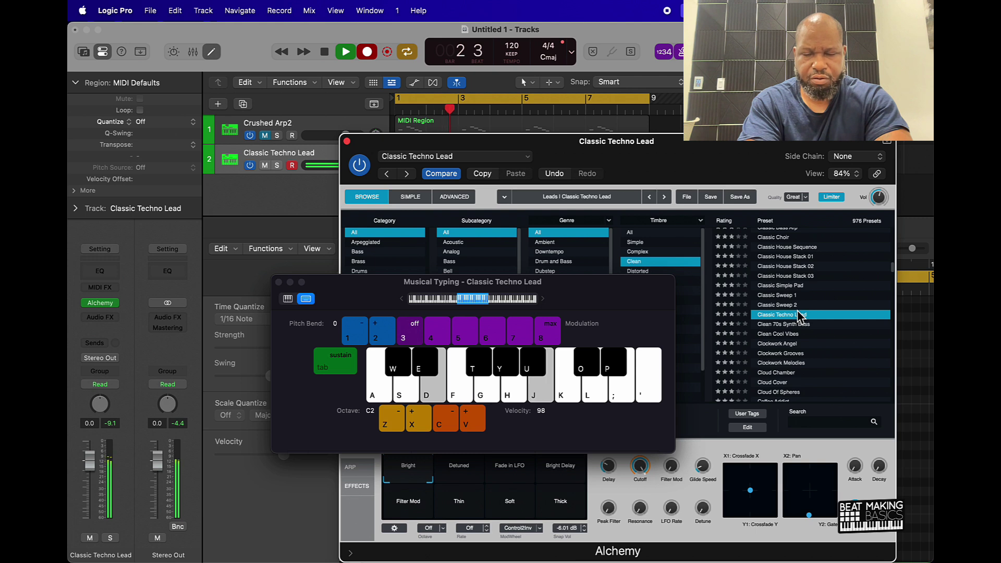
{"action": "key", "text": "k"}
{"action": "key", "text": "j"}
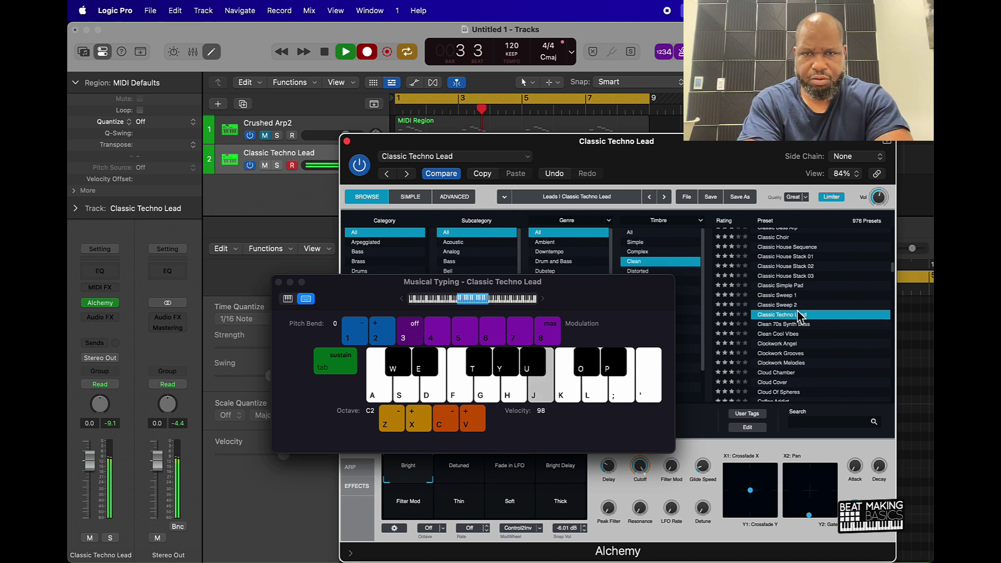
{"action": "key", "text": "g"}
{"action": "key", "text": "g"}
{"action": "key", "text": "d"}
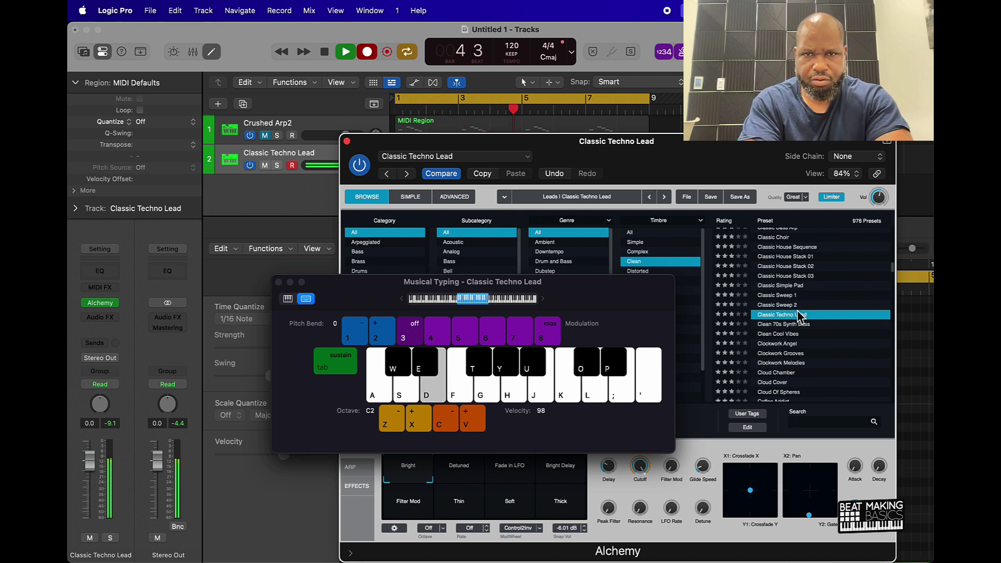
{"action": "key", "text": "j"}
{"action": "key", "text": "k"}
{"action": "key", "text": "j"}
{"action": "key", "text": "g"}
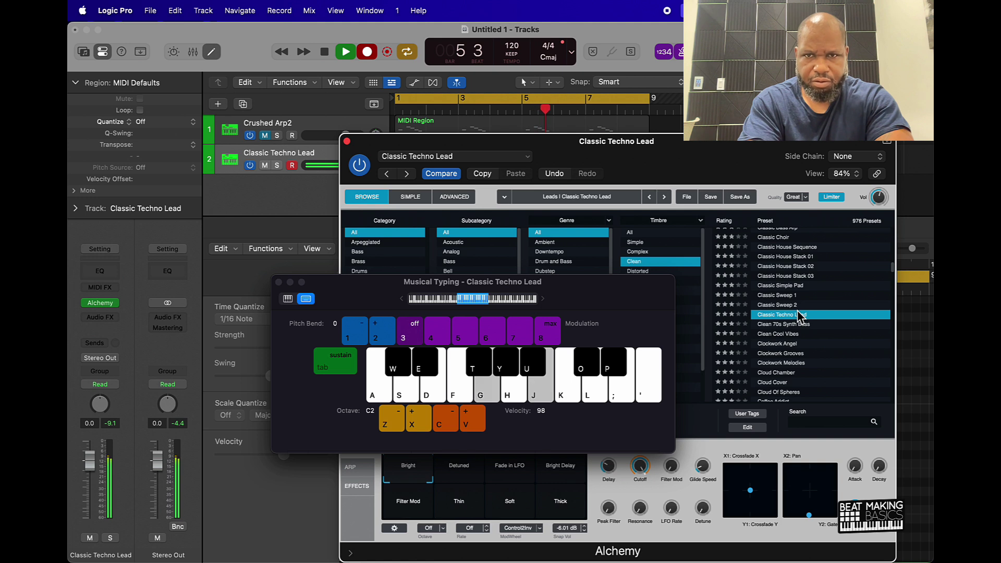
{"action": "key", "text": "g"}
{"action": "key", "text": "d"}
{"action": "key", "text": "j"}
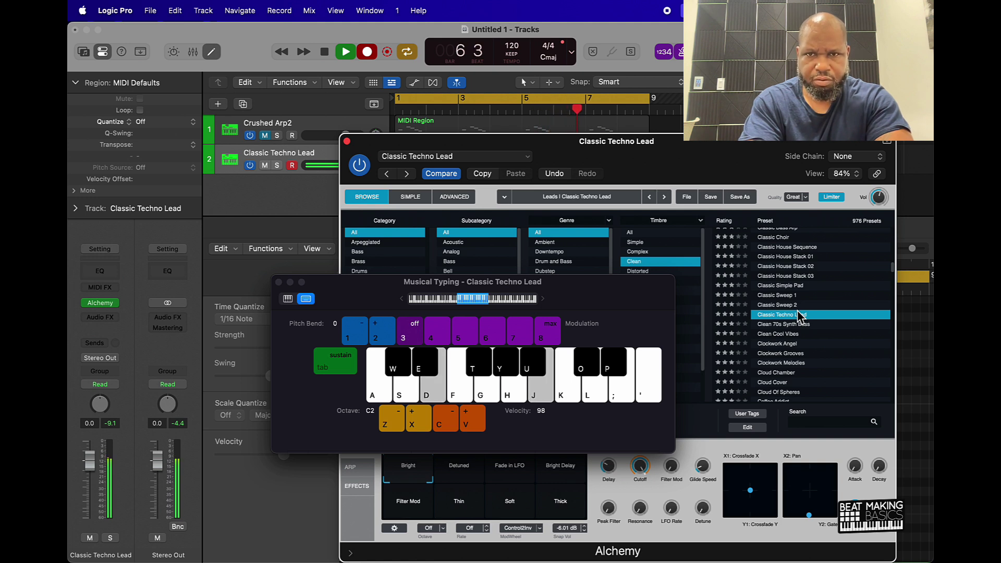
{"action": "key", "text": "j"}
{"action": "key", "text": "k"}
{"action": "key", "text": "j"}
{"action": "key", "text": "g"}
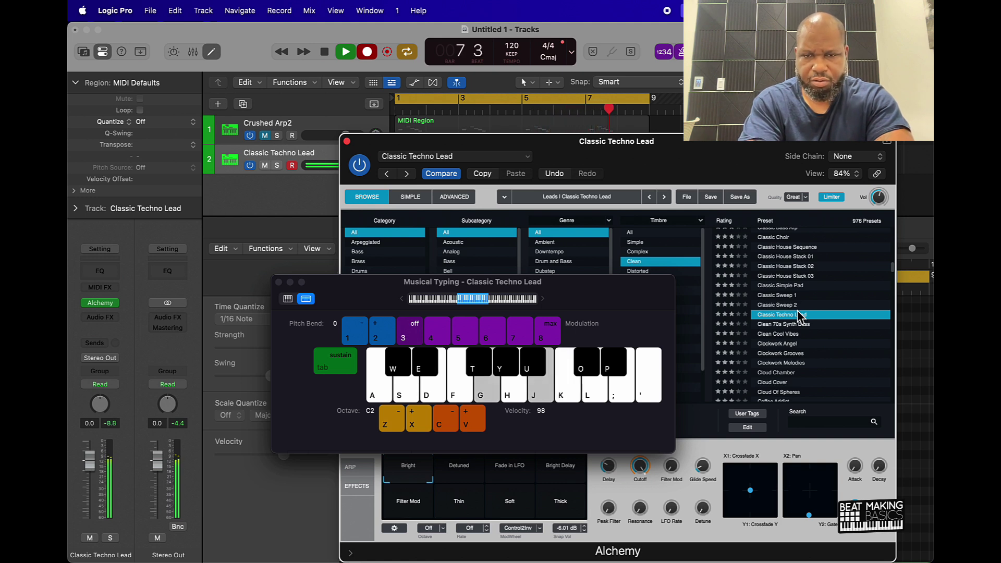
{"action": "key", "text": "g"}
{"action": "key", "text": "d"}
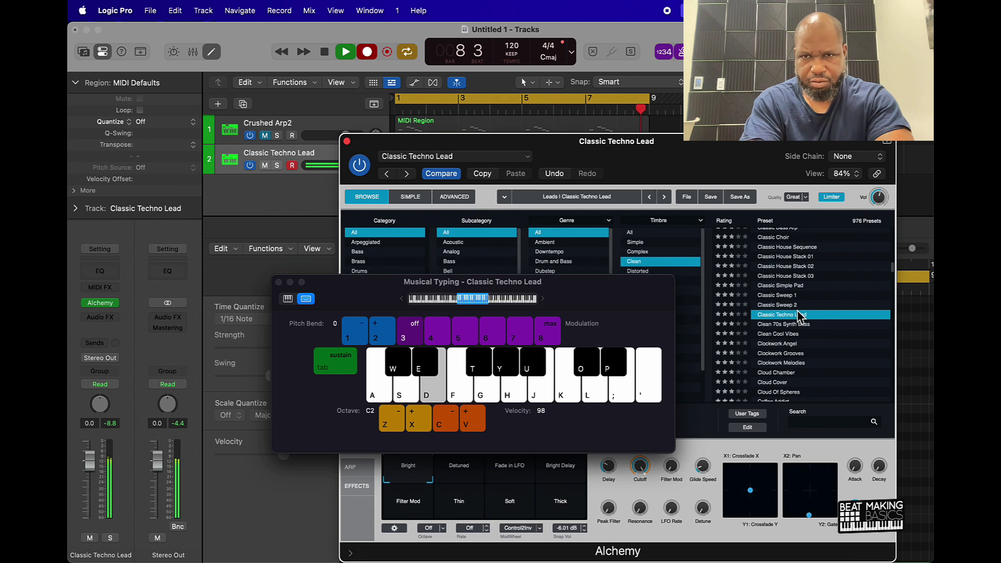
{"action": "key", "text": "space"}
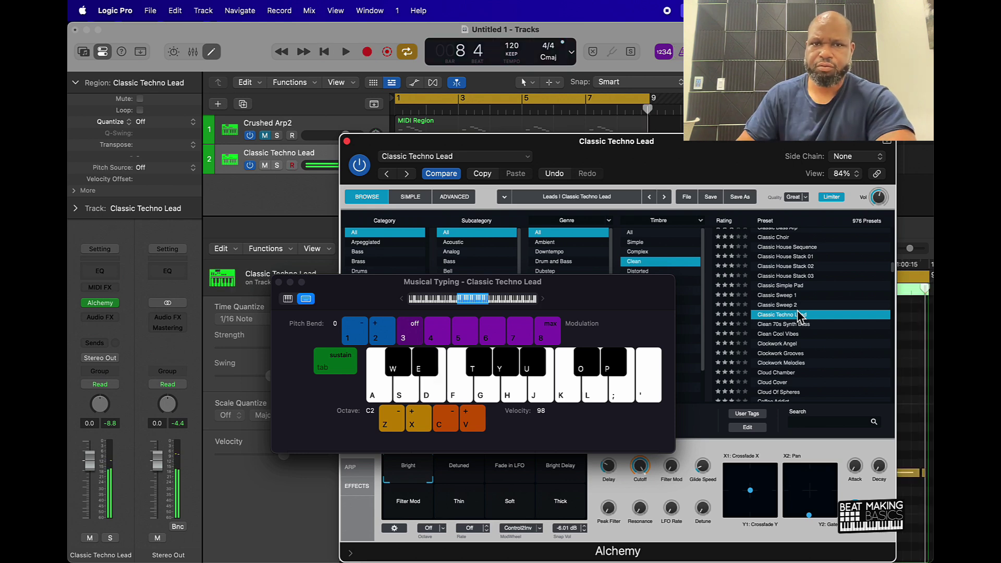
Close the Musical Typing and Alchemy windows, and quantize all notes of the recorded region to 1/16 Note
{"action": "left_click", "coordinate": [279, 283]}
{"action": "left_click", "coordinate": [347, 142]}
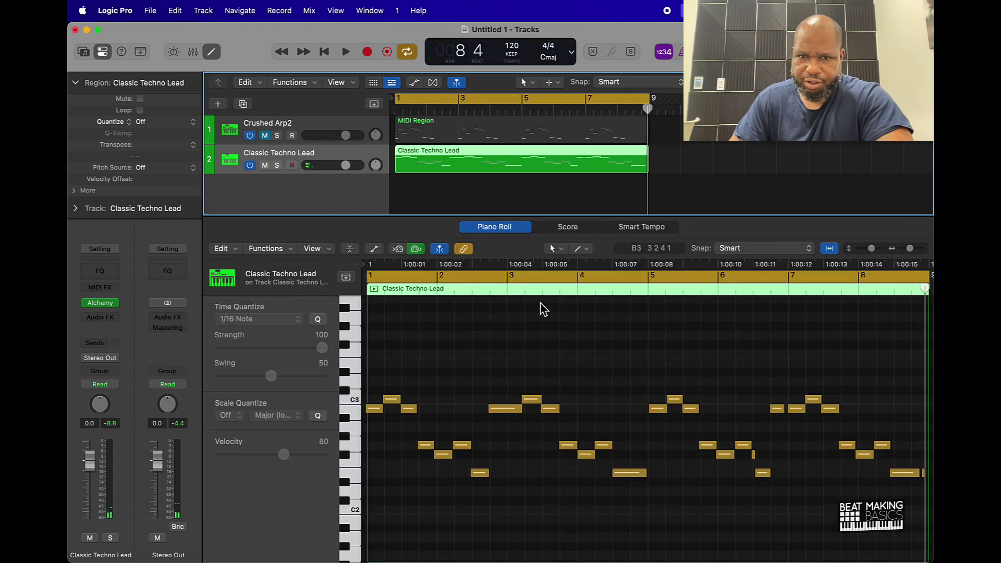
{"action": "key", "text": "super+a"}
{"action": "left_click", "coordinate": [319, 321]}
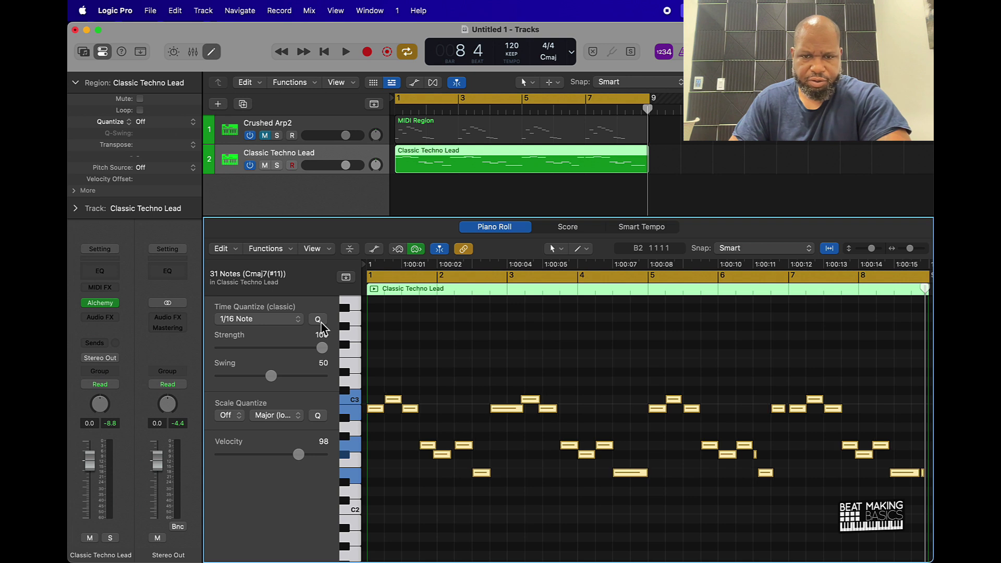
Split the Classic Techno Lead region at bar 5, splitting the crossing notes, and delete its second half
{"action": "left_click", "coordinate": [650, 292]}
{"action": "left_click", "coordinate": [568, 170]}
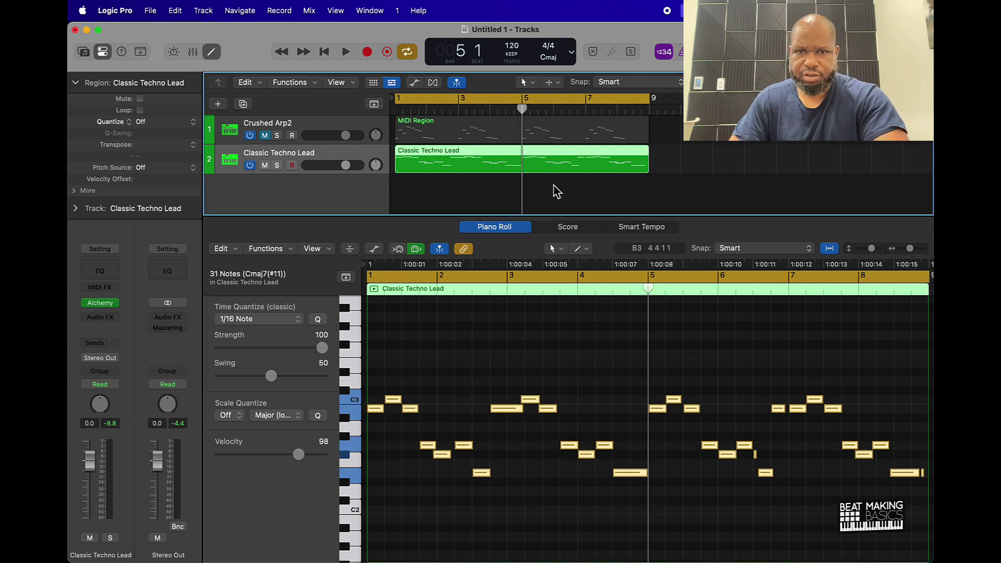
{"action": "key", "text": "super+t"}
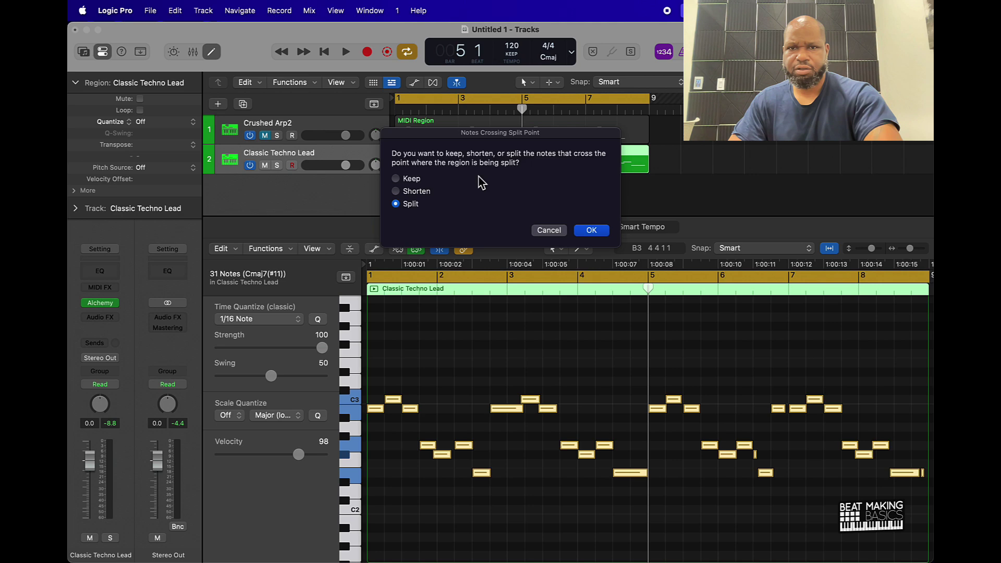
{"action": "left_click", "coordinate": [600, 237]}
{"action": "left_click", "coordinate": [600, 164]}
{"action": "key", "text": "Delete"}
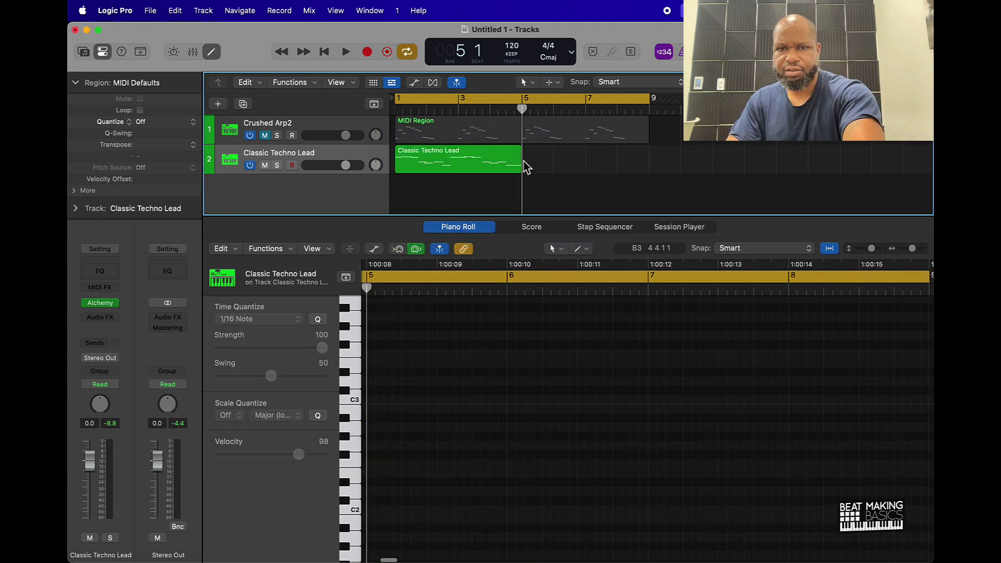
Repeat the remaining four-bar region once from bar 5 and join both regions into one
{"action": "left_click", "coordinate": [472, 159]}
{"action": "key", "text": "super+r"}
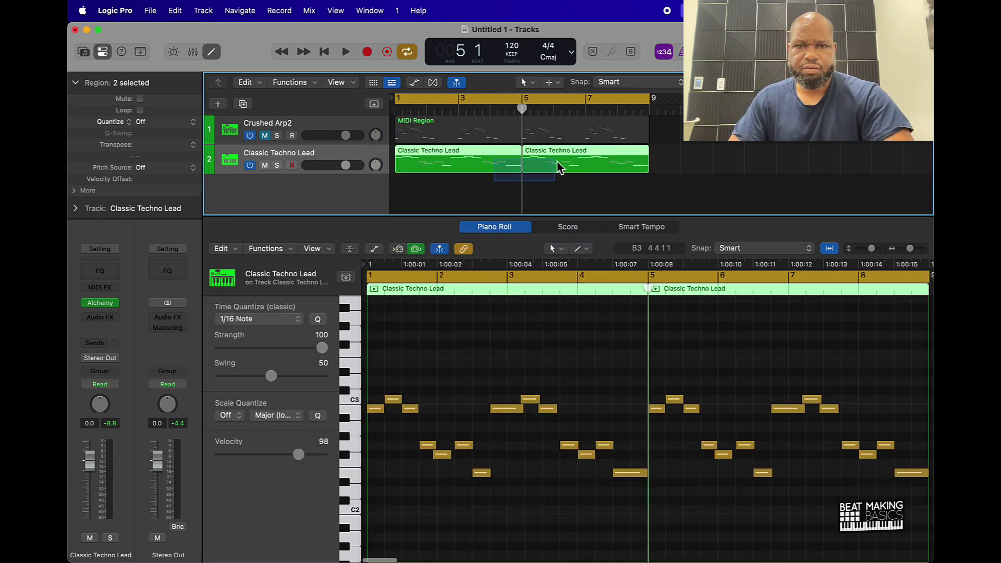
{"action": "key", "text": "super+j"}
Play the joined region from the start, and quantize all its notes to 1/8 Swing A
{"action": "key", "text": "Return"}
{"action": "key", "text": "space"}
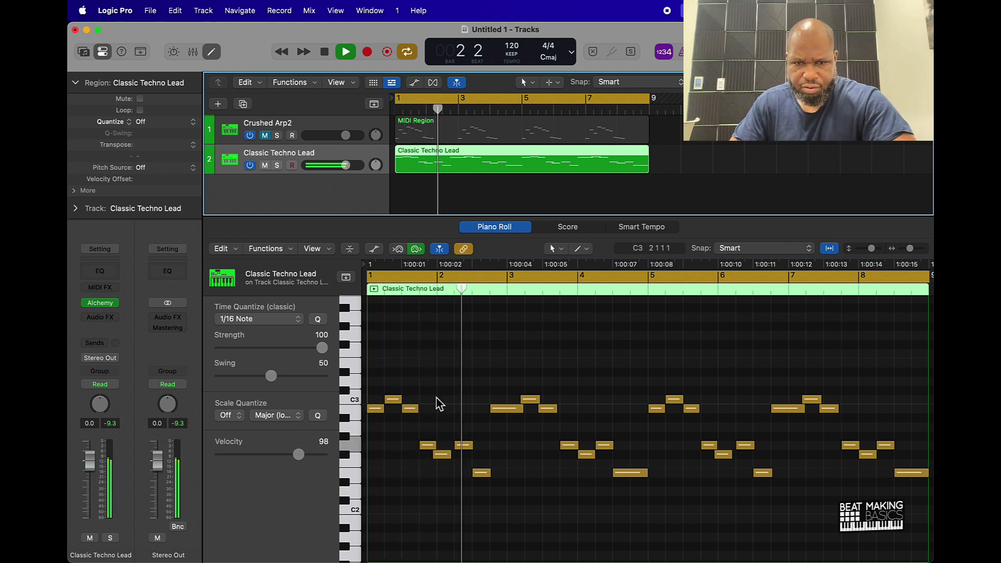
{"action": "left_click", "coordinate": [458, 421]}
{"action": "key", "text": "space"}
{"action": "key", "text": "super+a"}
{"action": "left_click", "coordinate": [292, 324]}
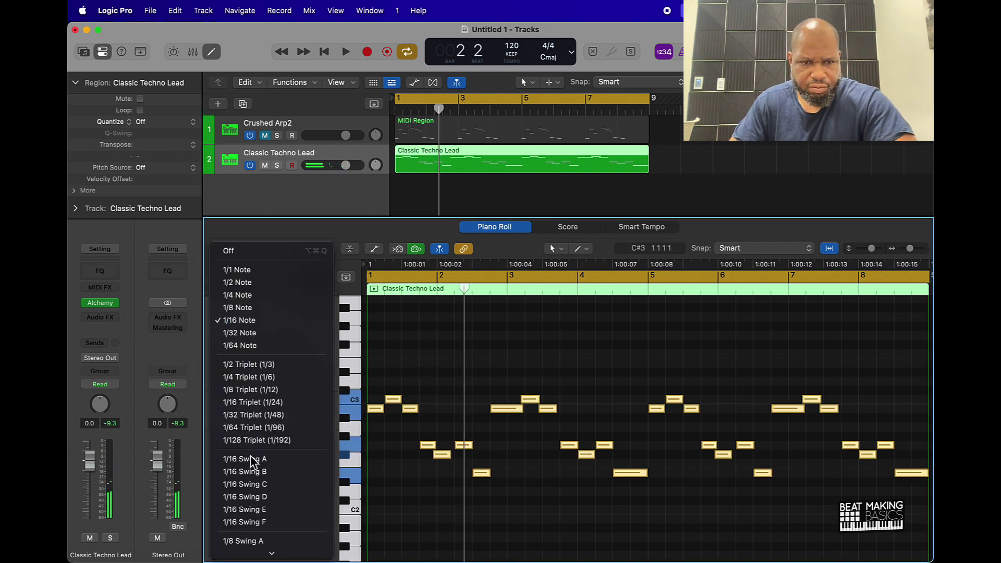
{"action": "left_click", "coordinate": [255, 453]}
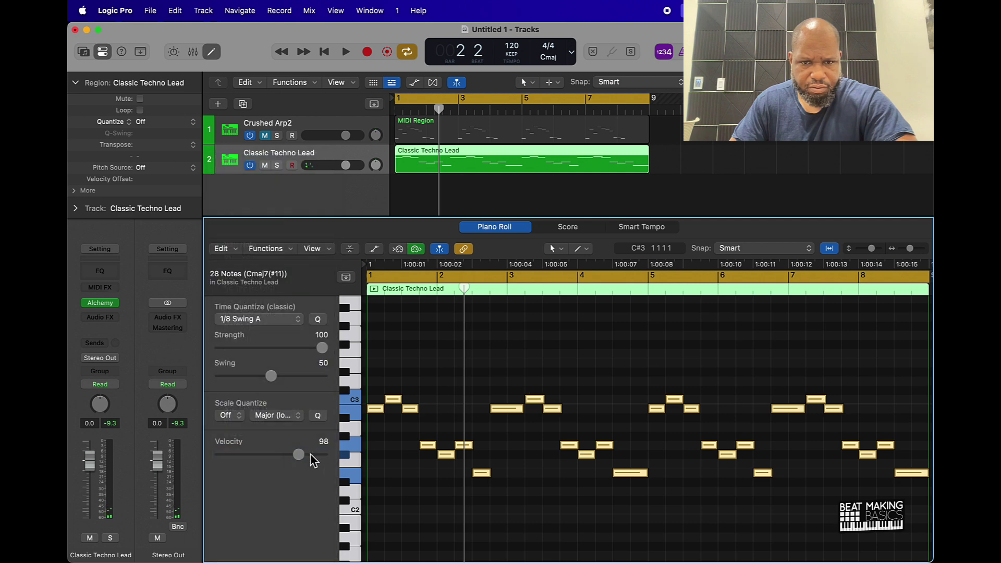
Play the requantized melody from bar 1 to check its timing, clear the note selection and stop in bar 4
{"action": "key", "text": "Return"}
{"action": "key", "text": "space"}
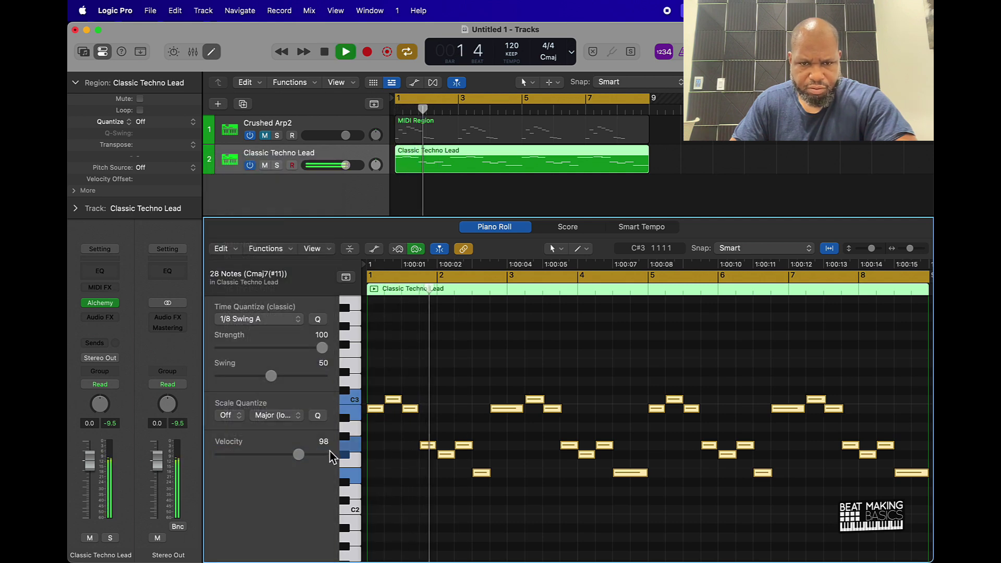
{"action": "right_click", "coordinate": [413, 411]}
{"action": "left_click", "coordinate": [507, 360]}
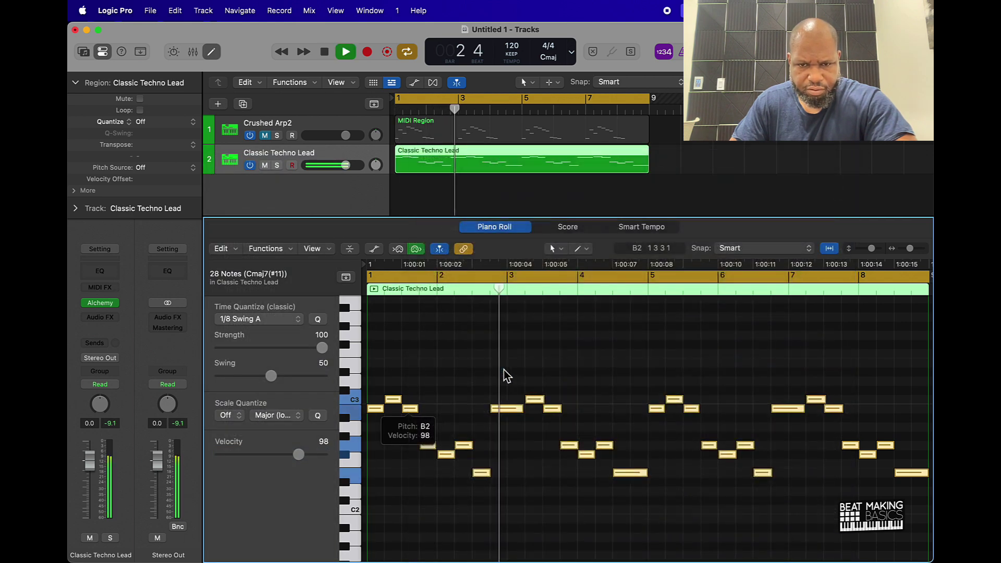
{"action": "left_click", "coordinate": [498, 359]}
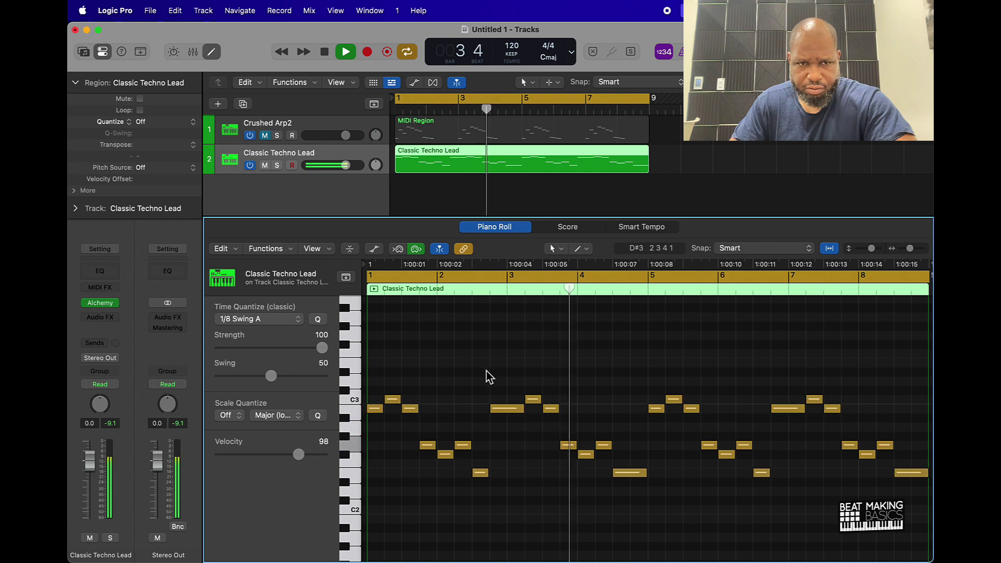
{"action": "key", "text": "space"}
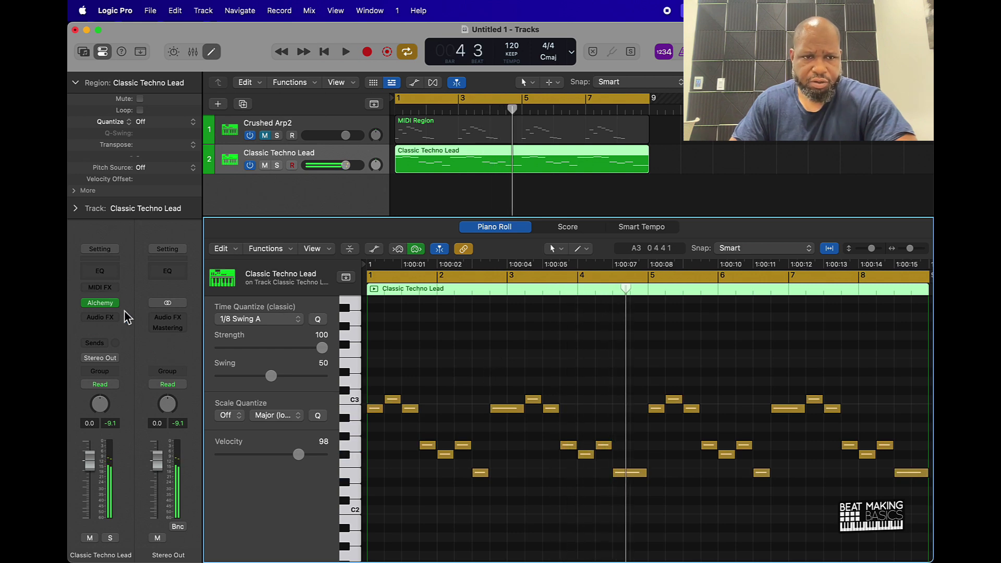
Reopen Alchemy on the lead track in Simple view, move the transform pad selection between Thin and Soft, and start playback
{"action": "left_click", "coordinate": [100, 303]}
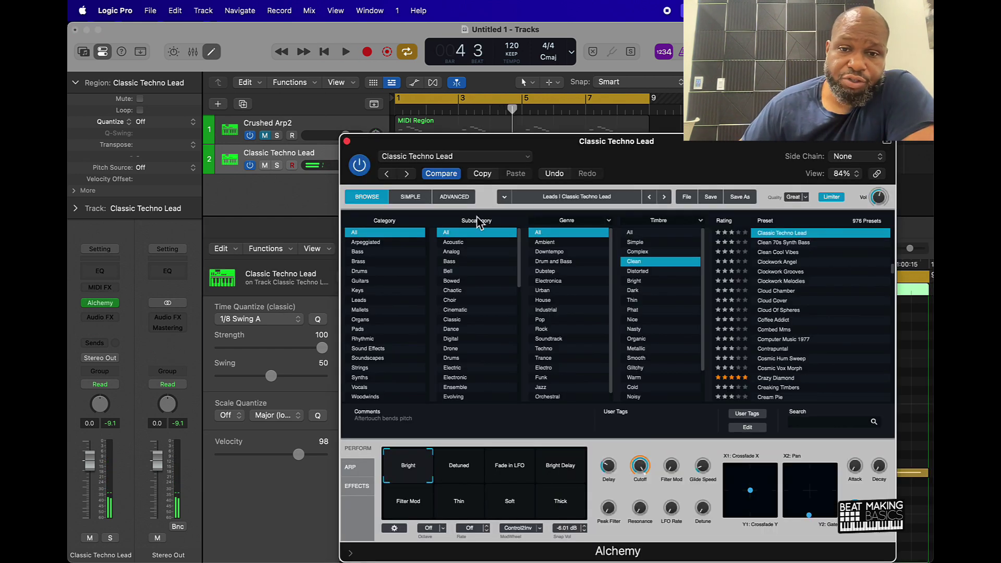
{"action": "left_click_drag", "start_coordinate": [652, 154], "coordinate": [493, 67]}
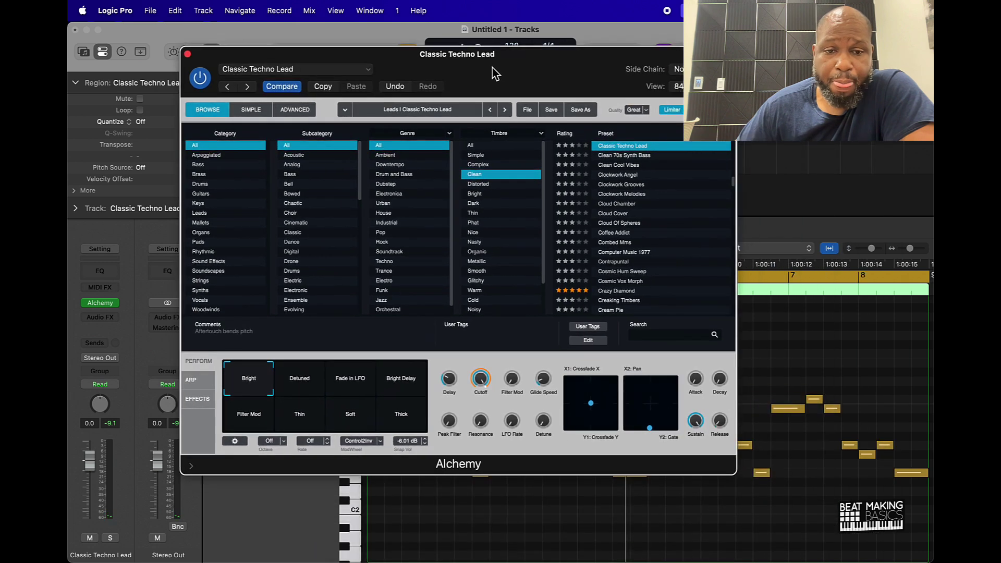
{"action": "left_click", "coordinate": [255, 110]}
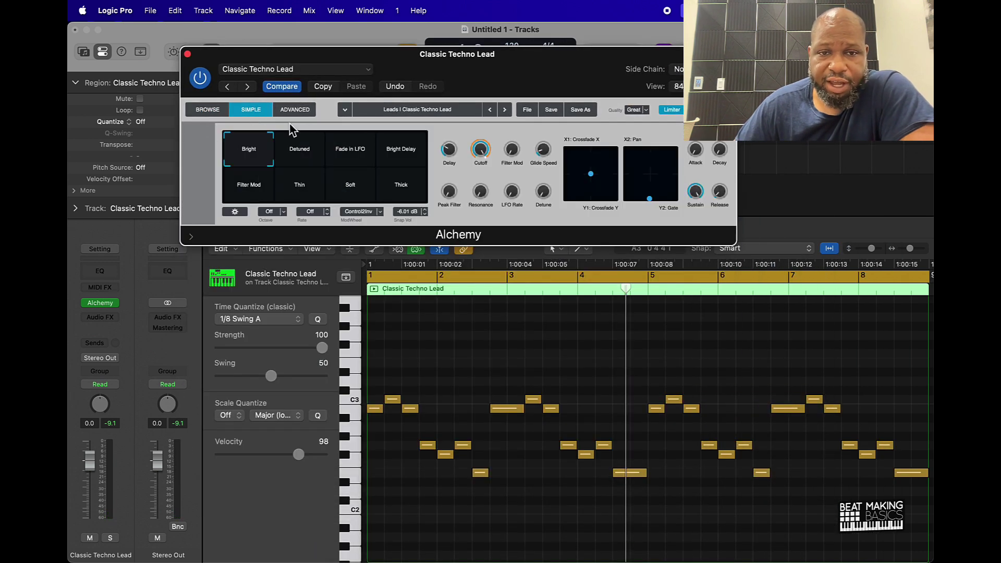
{"action": "left_click_drag", "start_coordinate": [259, 156], "coordinate": [329, 200]}
{"action": "key", "text": "space"}
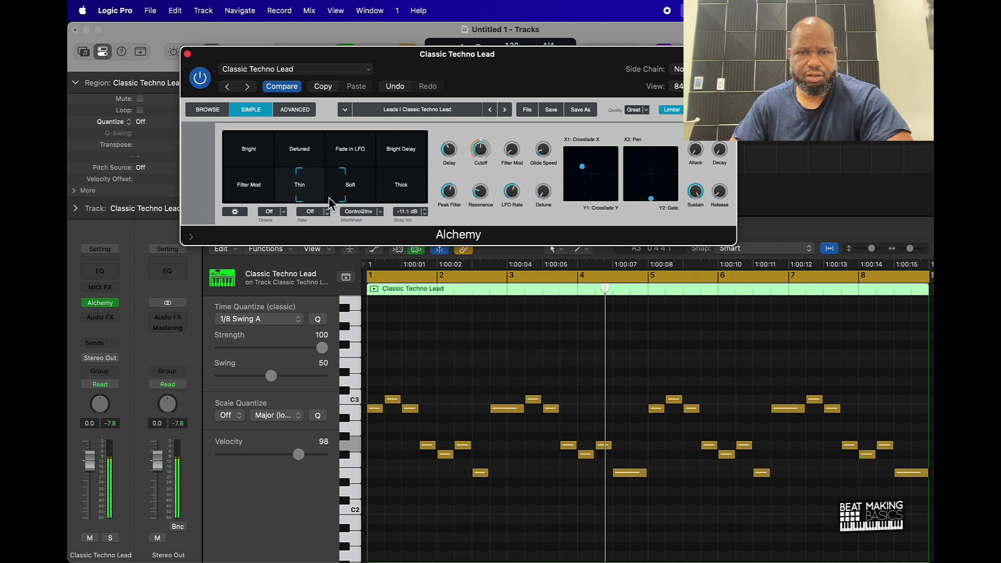
In Alchemy's Advanced view, open source A and set its waveform to Sine, comparing it with Saw
{"action": "left_click", "coordinate": [295, 111]}
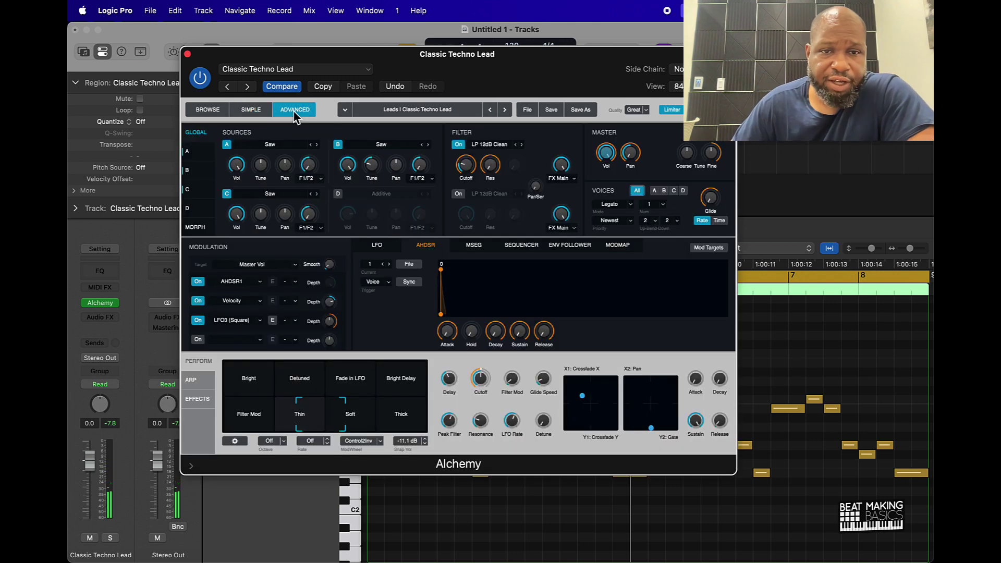
{"action": "left_click", "coordinate": [188, 151]}
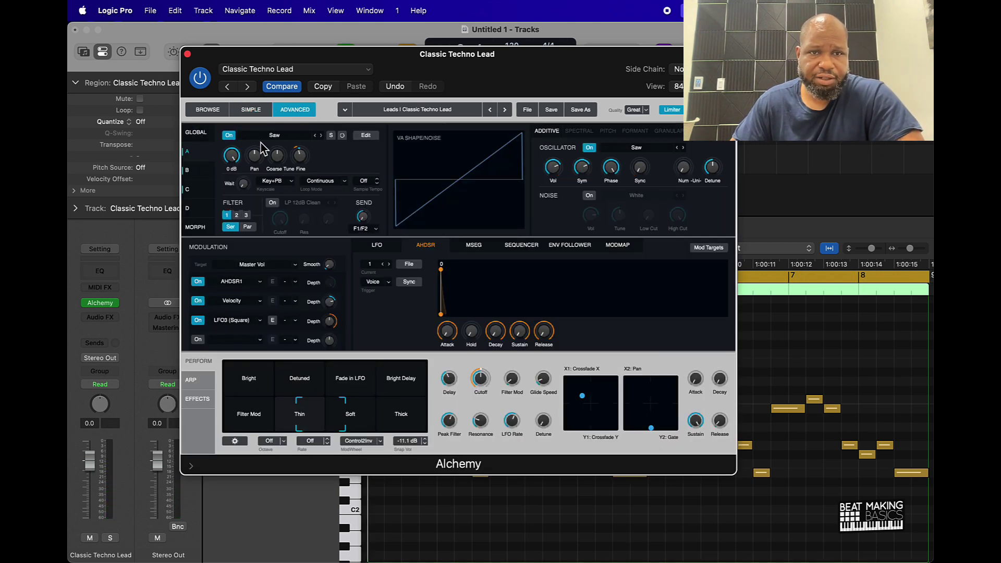
{"action": "left_click", "coordinate": [321, 135]}
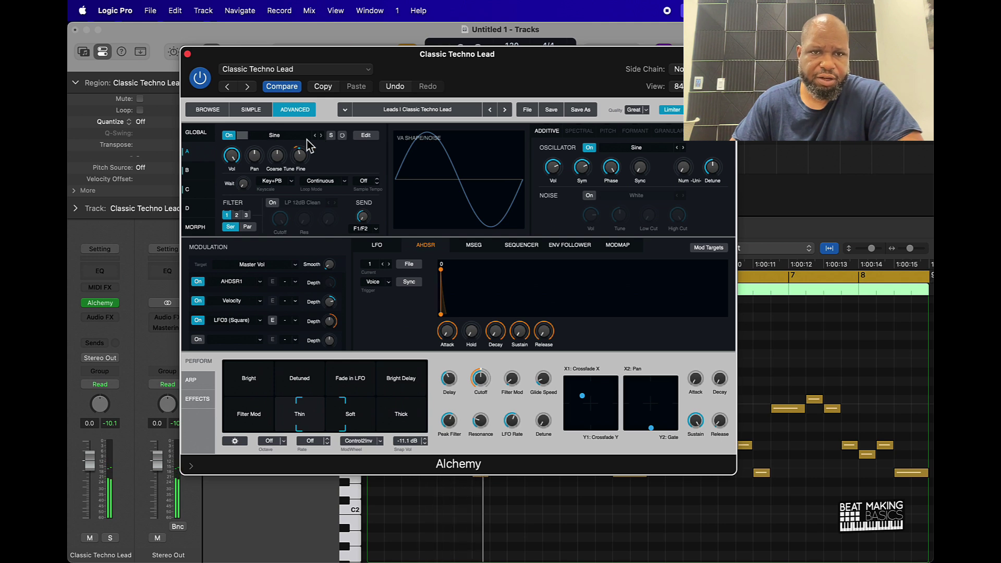
{"action": "left_click", "coordinate": [315, 136]}
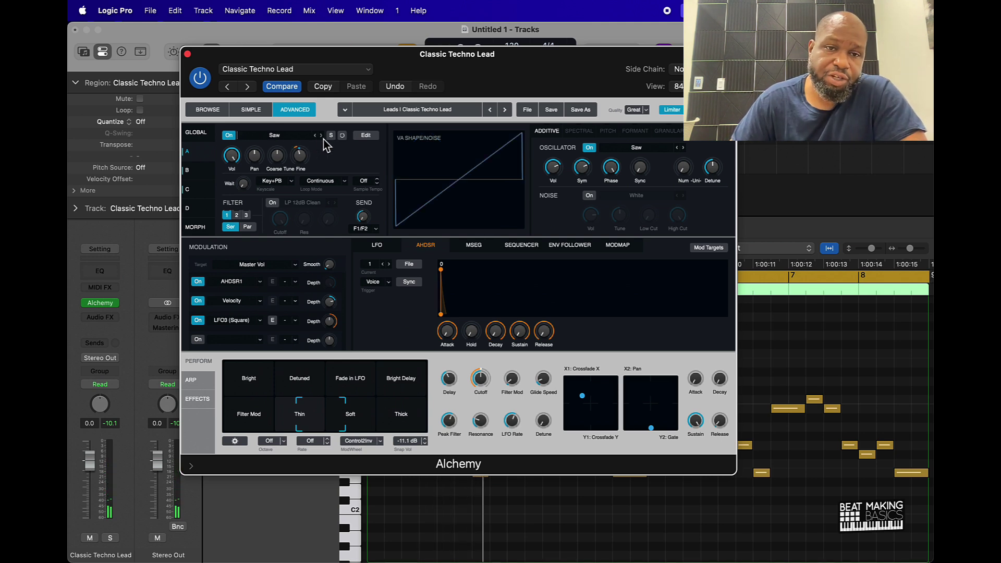
{"action": "left_click", "coordinate": [322, 139]}
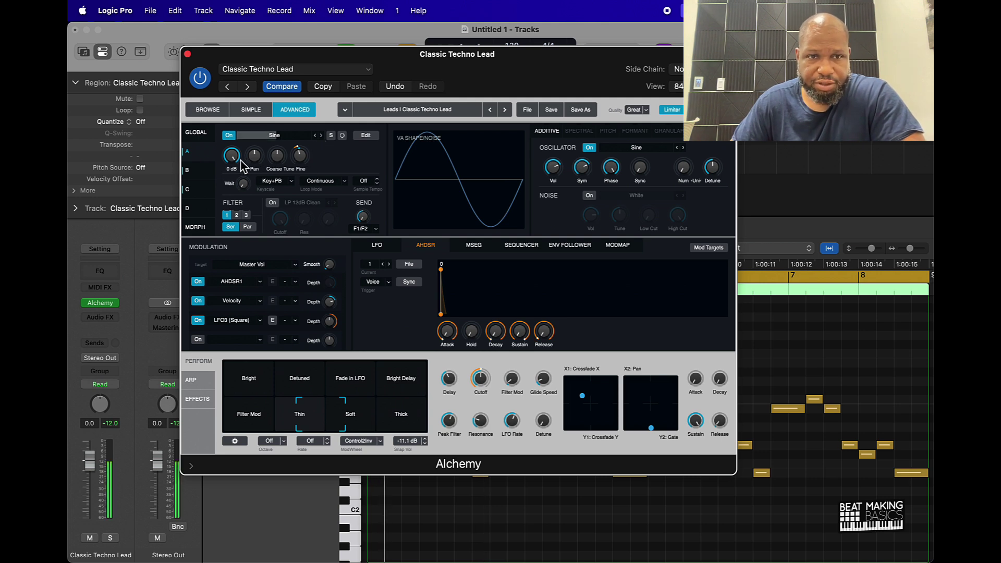
Adjust source A's oscillator volume and symmetry, and set the synced rate of LFO 1 to 1/8T
{"action": "left_click", "coordinate": [553, 167]}
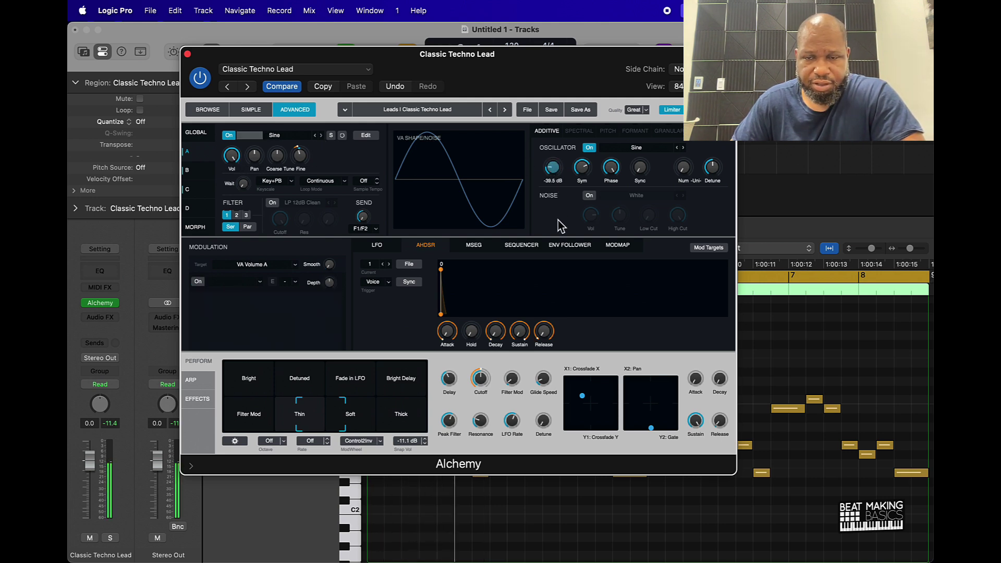
{"action": "left_click_drag", "start_coordinate": [552, 135], "coordinate": [587, 205]}
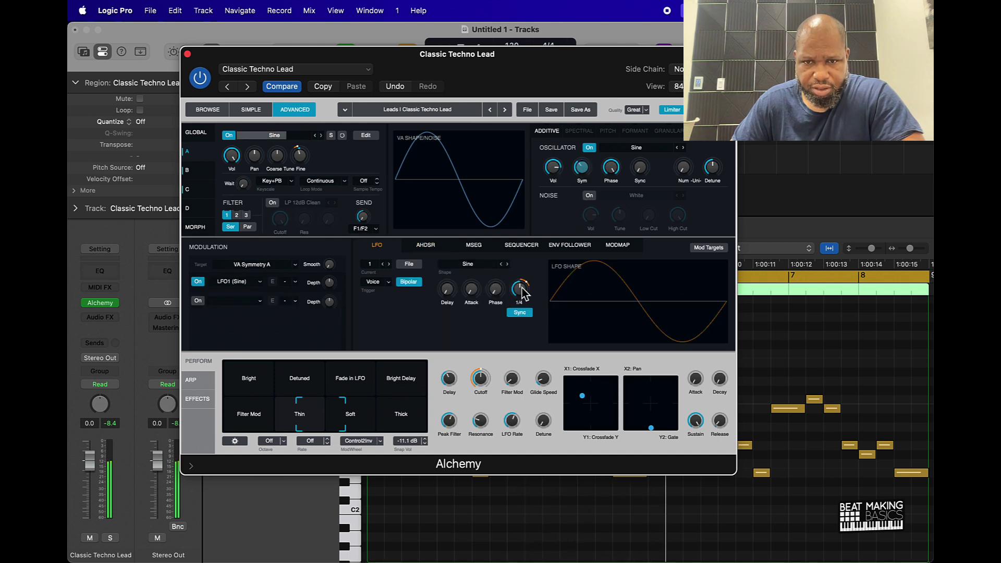
{"action": "left_click_drag", "start_coordinate": [519, 288], "coordinate": [515, 313]}
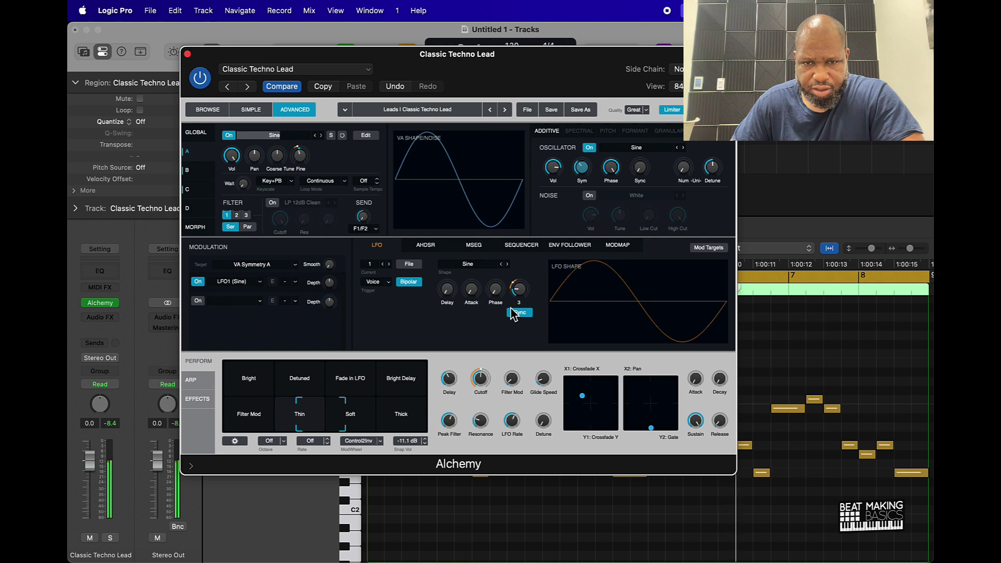
{"action": "left_click", "coordinate": [513, 313]}
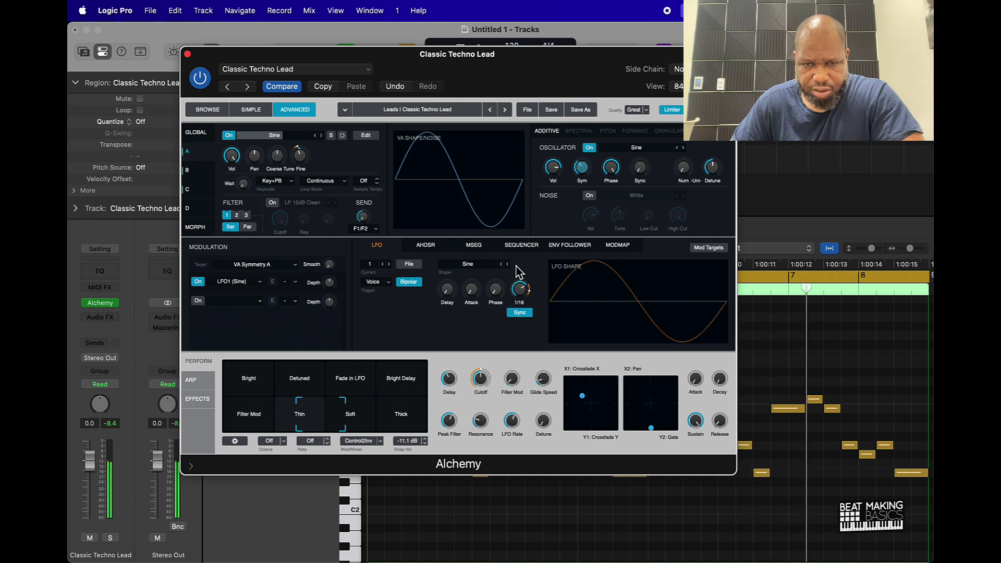
{"action": "left_click_drag", "start_coordinate": [516, 272], "coordinate": [515, 275]}
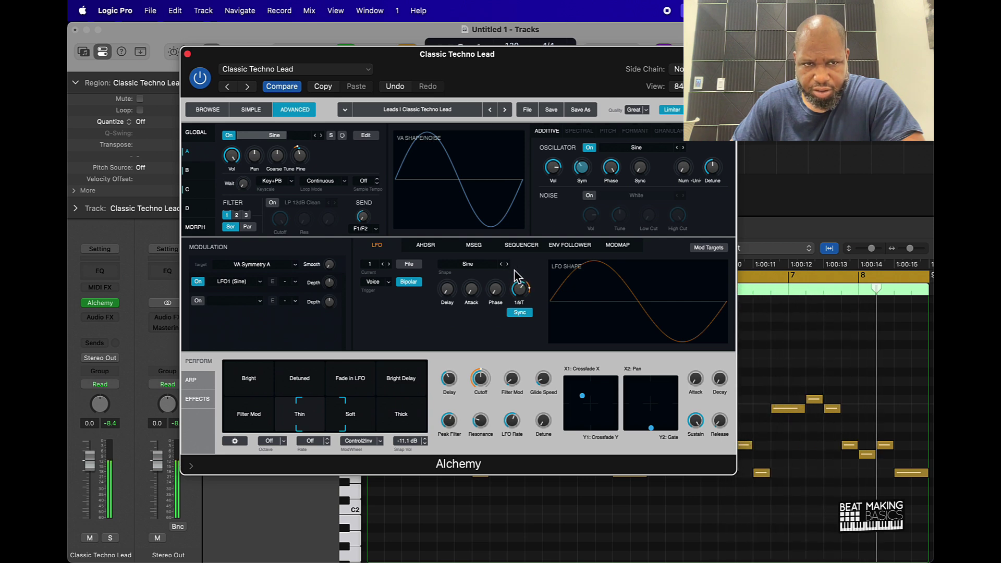
Change source B's waveform to Square - Bl and set its oscillator symmetry to about 28%
{"action": "left_click", "coordinate": [204, 175]}
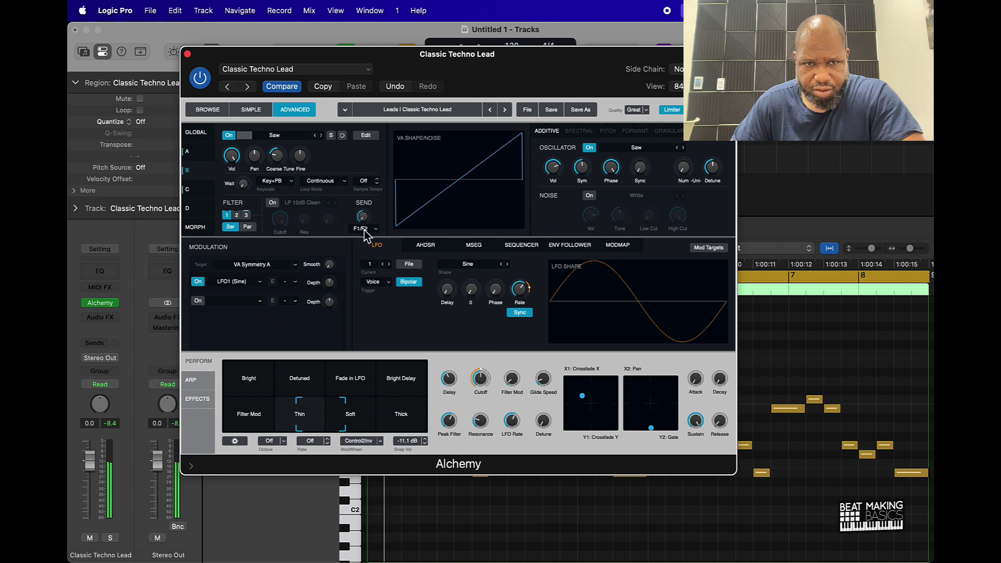
{"action": "left_click", "coordinate": [316, 137]}
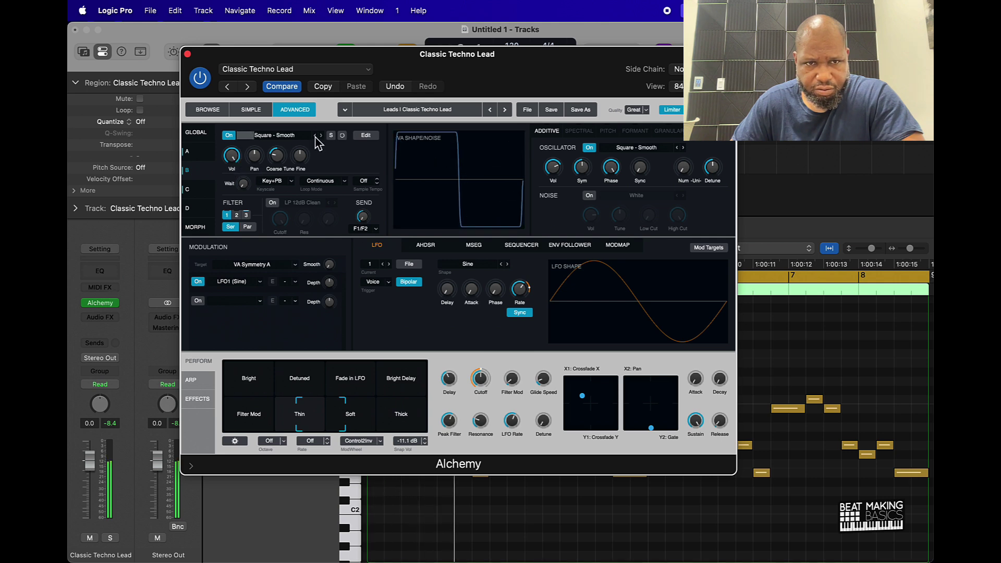
{"action": "left_click", "coordinate": [316, 137]}
{"action": "left_click", "coordinate": [316, 136]}
{"action": "left_click", "coordinate": [316, 136]}
{"action": "left_click", "coordinate": [316, 136]}
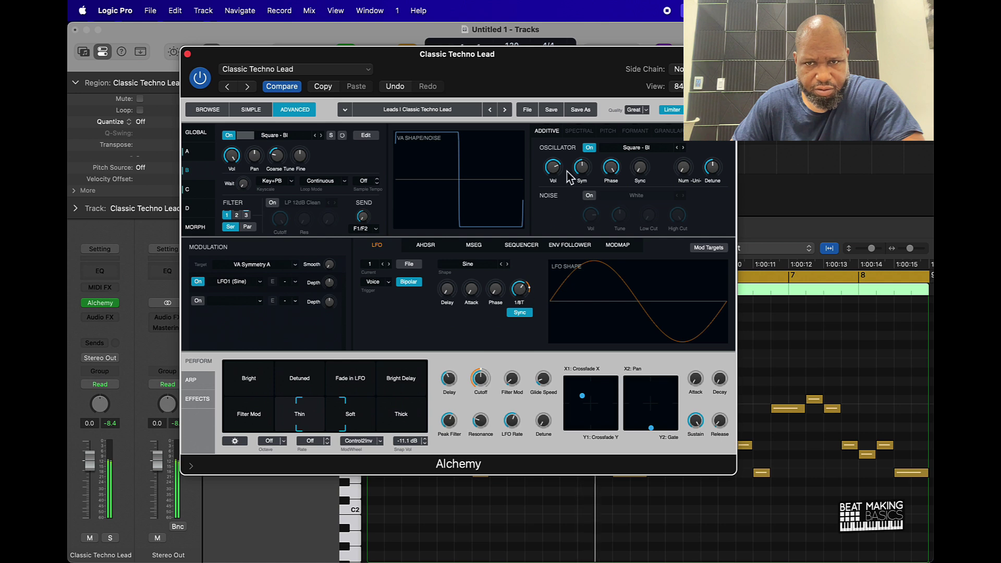
{"action": "left_click_drag", "start_coordinate": [584, 174], "coordinate": [584, 160]}
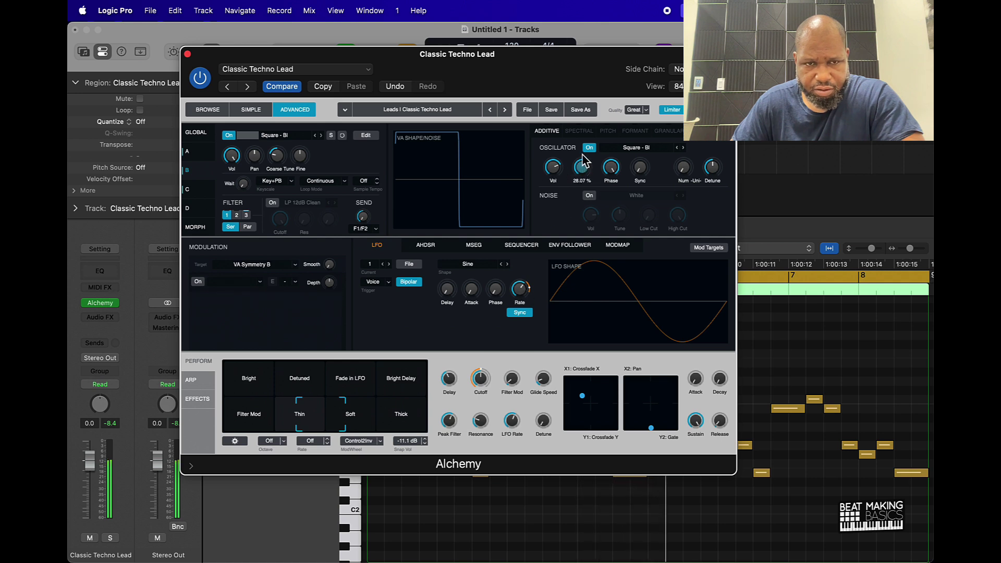
Step through source C's waveforms, past Big and Dirty, and set it to Square
{"action": "left_click", "coordinate": [187, 189]}
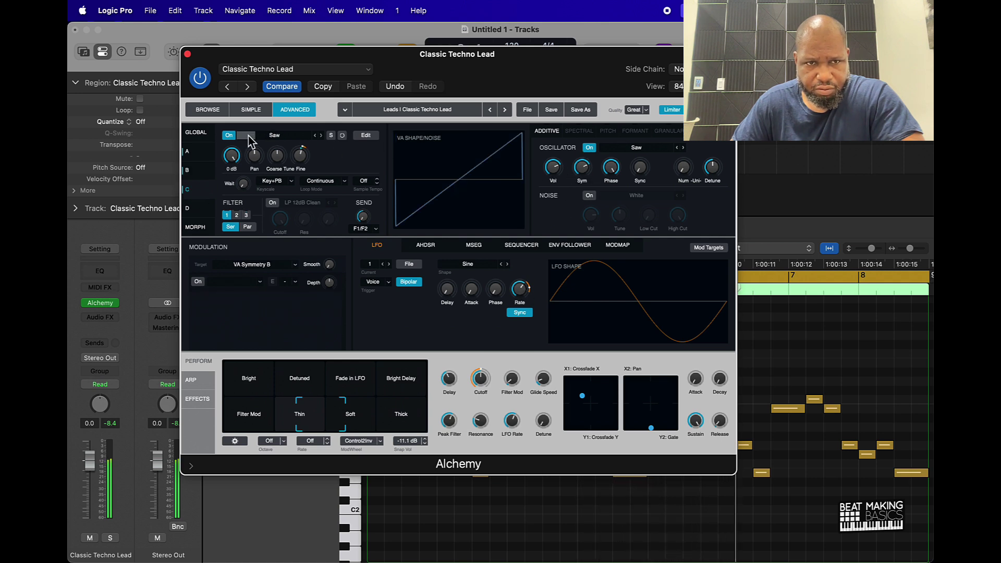
{"action": "left_click", "coordinate": [318, 137]}
{"action": "left_click", "coordinate": [317, 137]}
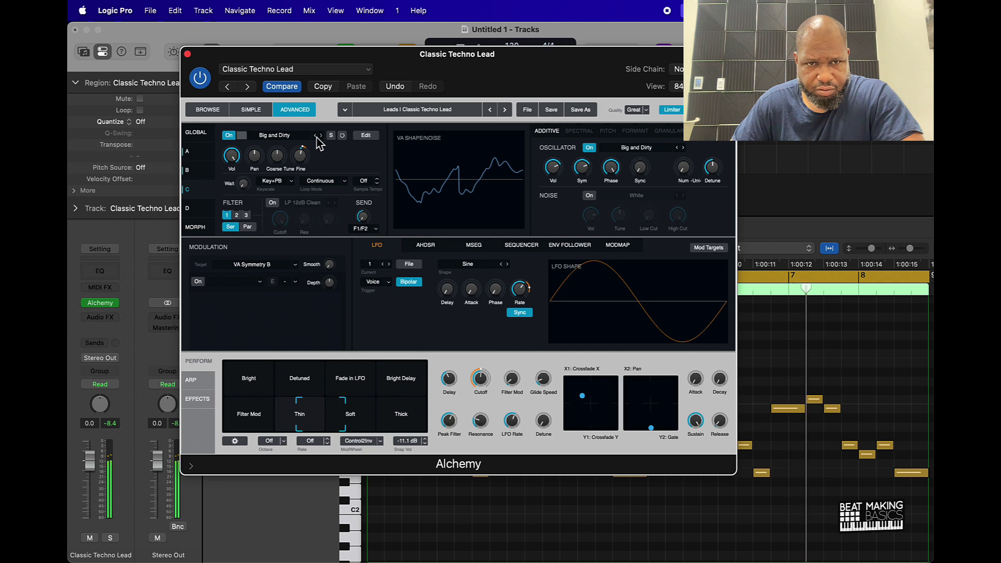
{"action": "left_click", "coordinate": [318, 136]}
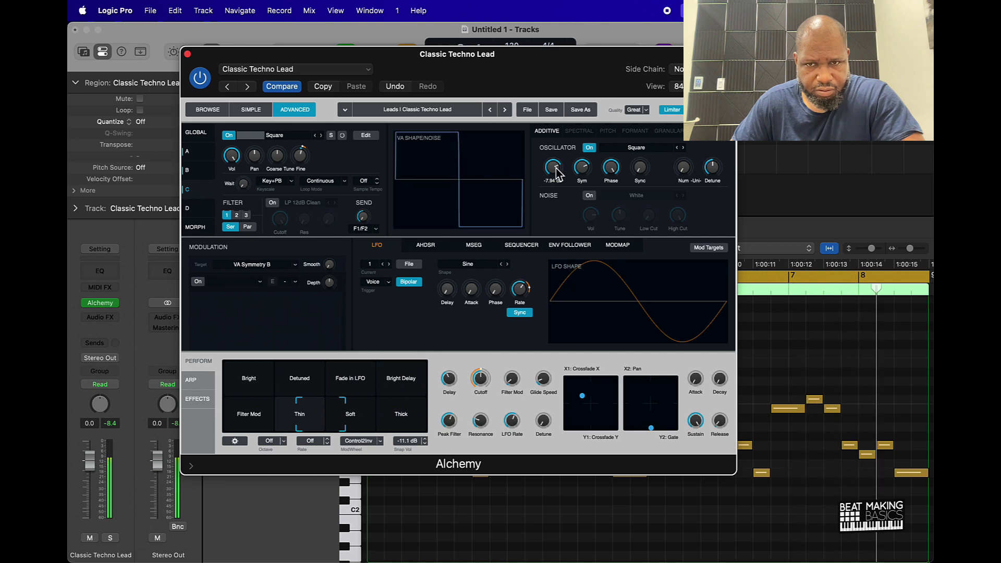
Load the Sine - Power4 virtual analog waveform into source D and check its oscillator volume
{"action": "left_click", "coordinate": [202, 207]}
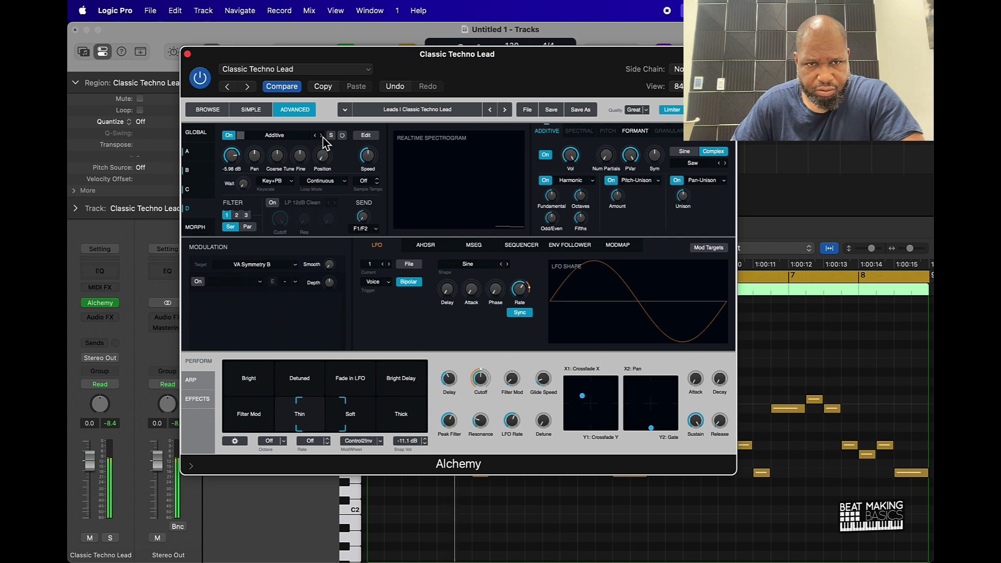
{"action": "left_click", "coordinate": [274, 135]}
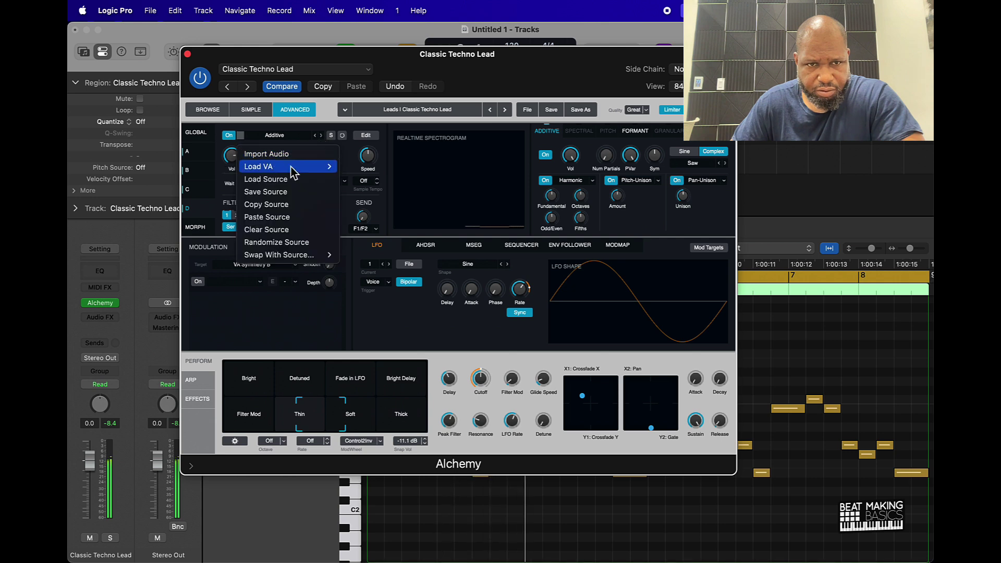
{"action": "mouse_move", "coordinate": [290, 166]}
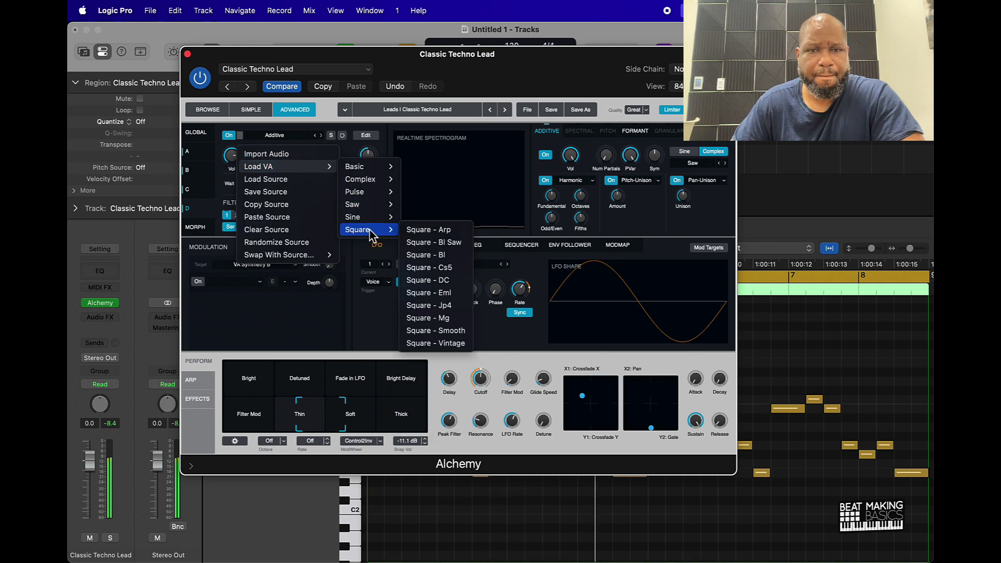
{"action": "mouse_move", "coordinate": [373, 217]}
{"action": "left_click", "coordinate": [429, 343]}
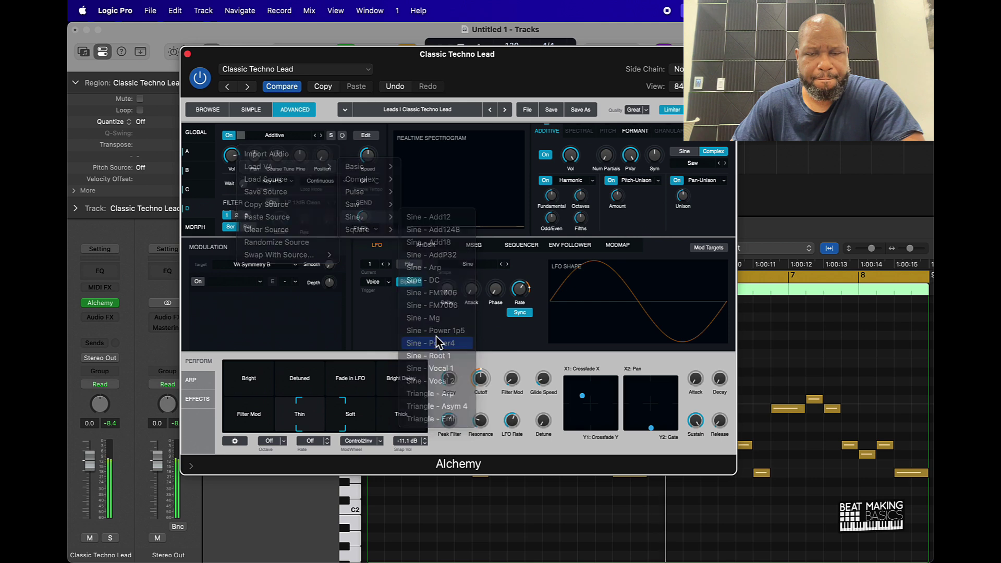
{"action": "left_click", "coordinate": [553, 167]}
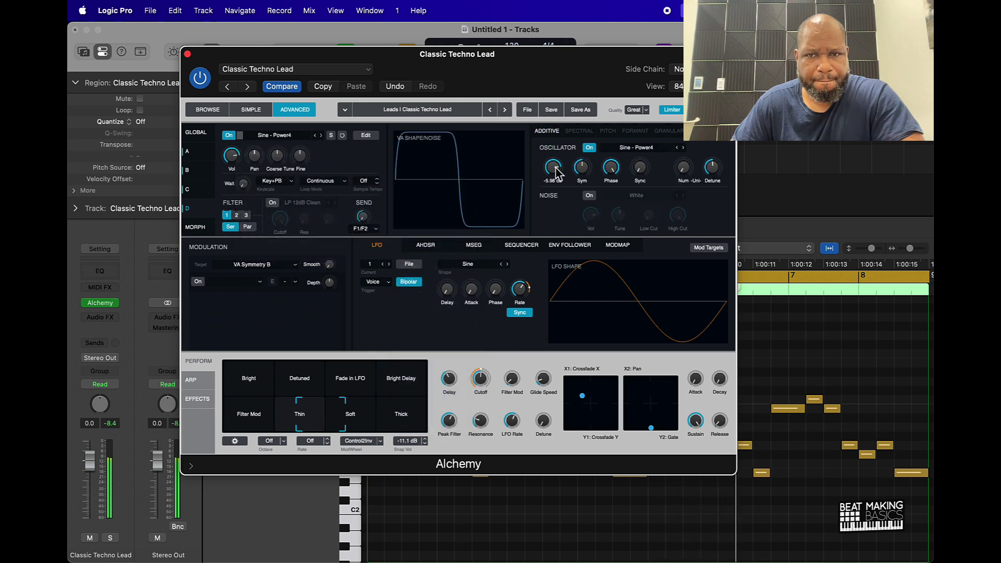
Switch off sources C, B and A to isolate source D, and open source D's settings
{"action": "left_click", "coordinate": [188, 189]}
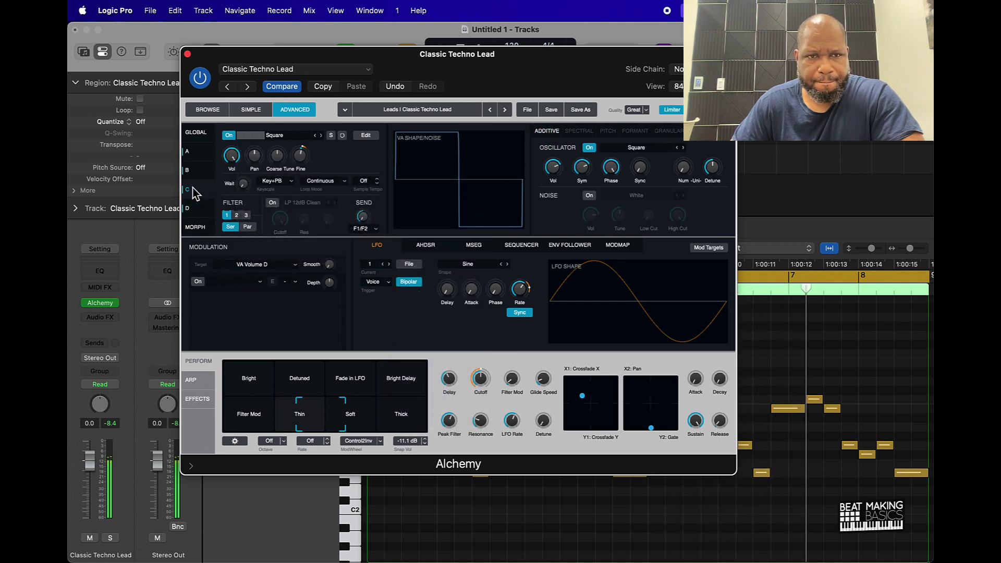
{"action": "left_click", "coordinate": [188, 170]}
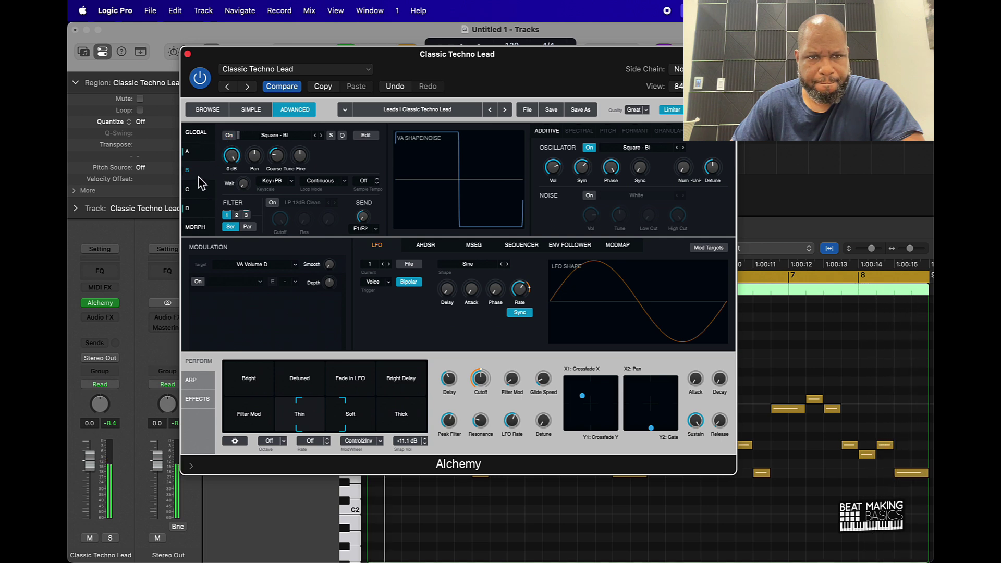
{"action": "left_click", "coordinate": [210, 150]}
{"action": "left_click", "coordinate": [188, 208]}
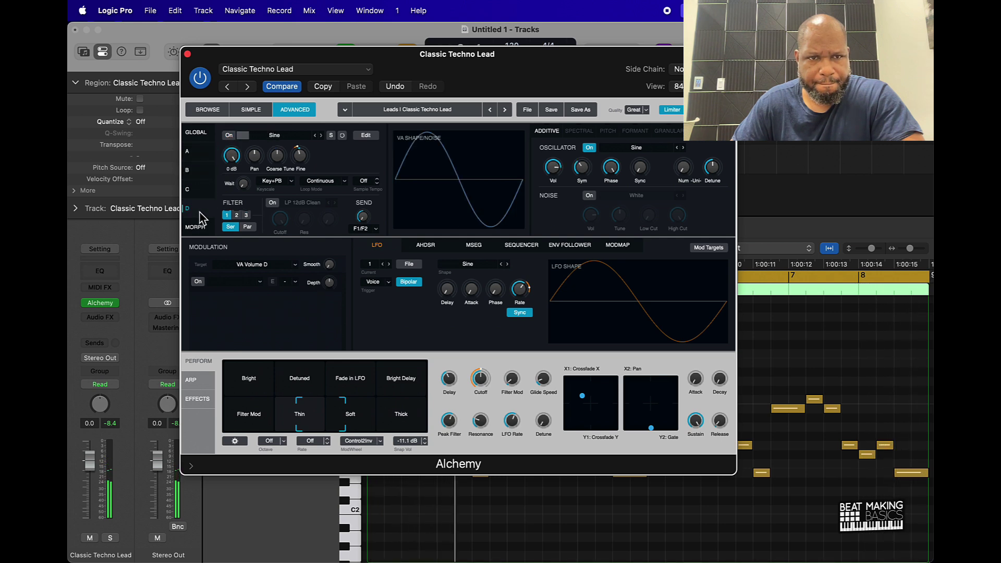
Raise source D's oscillator symmetry to about 32%, keep its phase on Random, and adjust its sync and oscillator number
{"action": "left_click", "coordinate": [582, 167]}
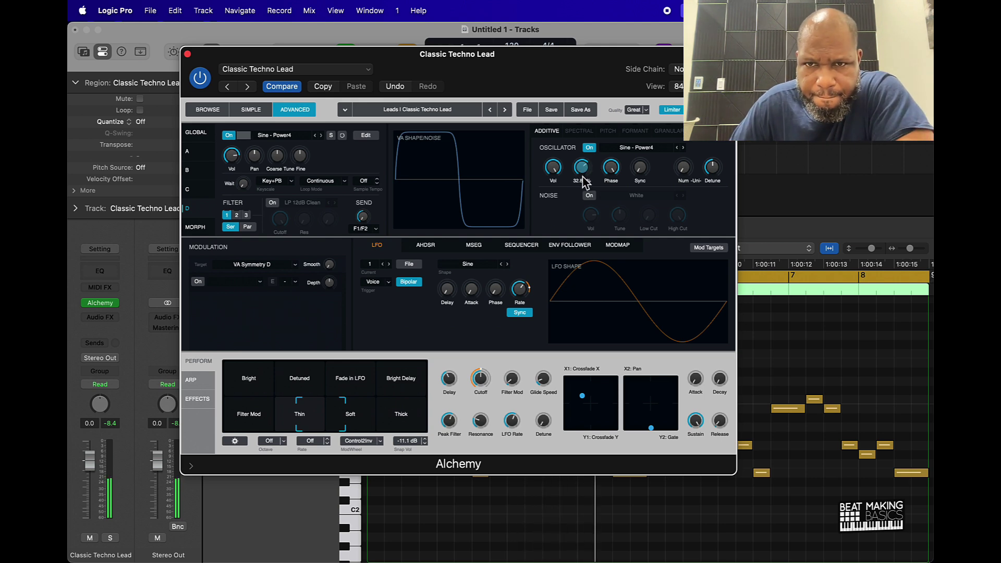
{"action": "left_click", "coordinate": [615, 168]}
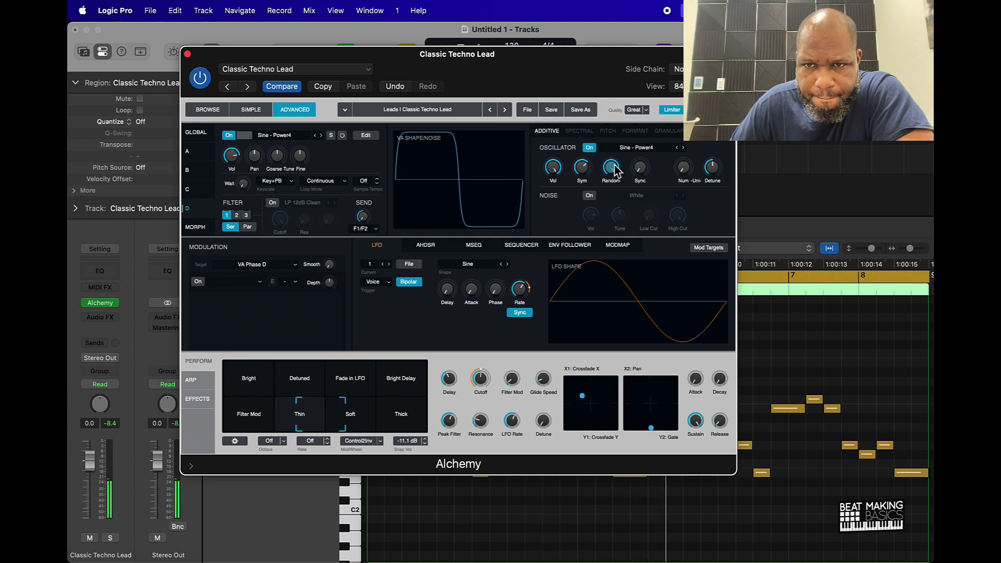
{"action": "left_click", "coordinate": [638, 166]}
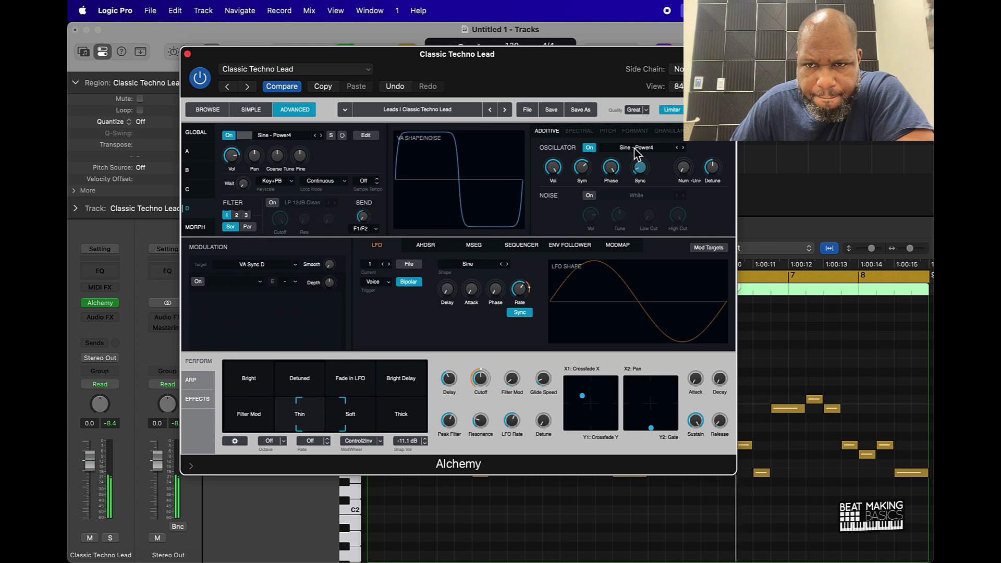
{"action": "left_click", "coordinate": [683, 166]}
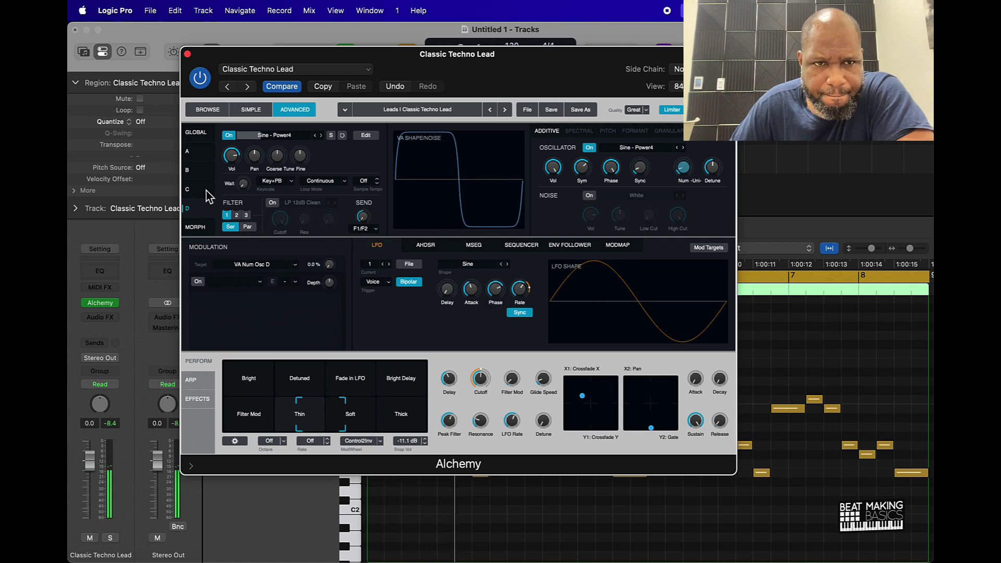
Switch sources A and B back on, and give LFO 1 a Triangle shape with tempo sync off
{"action": "left_click", "coordinate": [206, 156]}
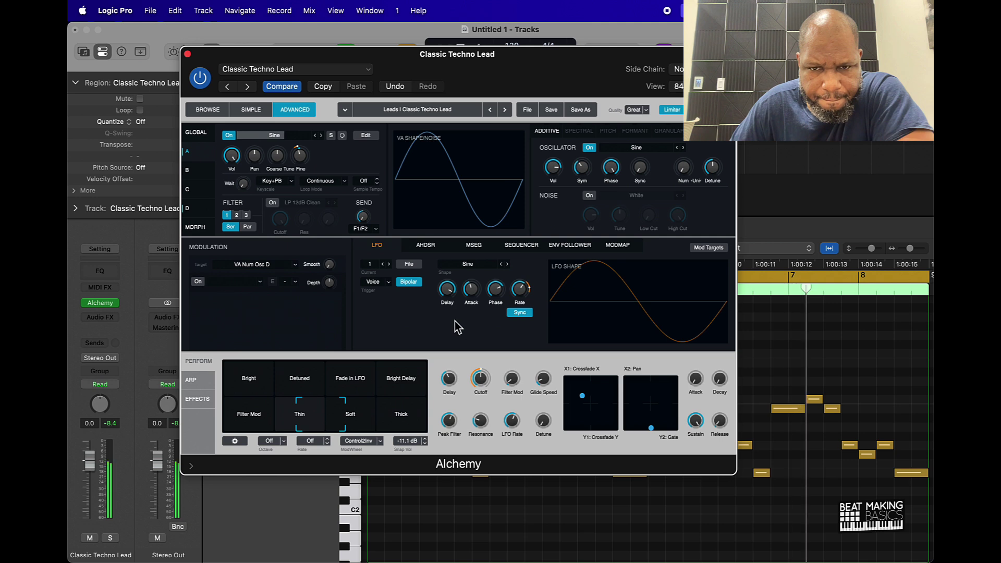
{"action": "left_click", "coordinate": [507, 264]}
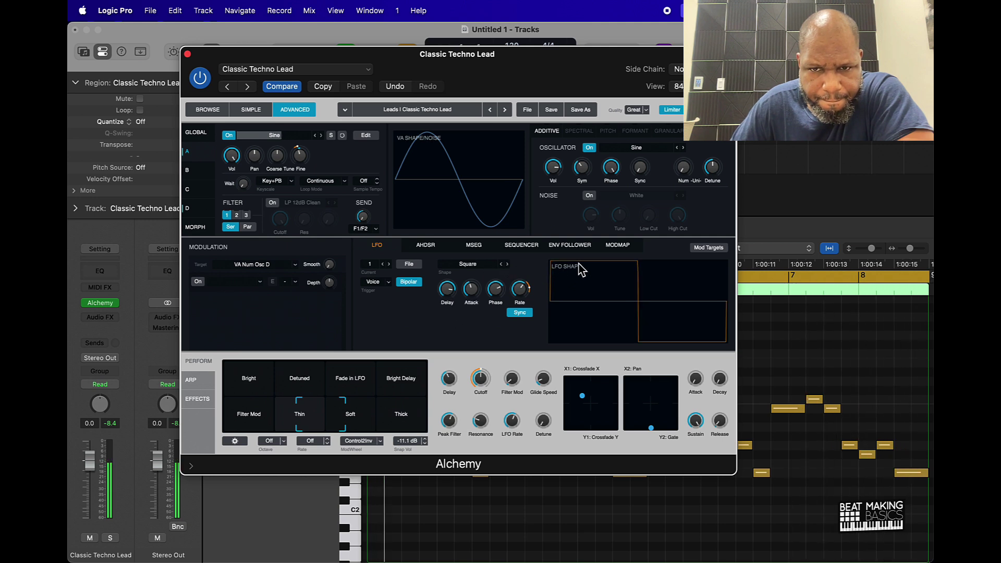
{"action": "left_click", "coordinate": [507, 265]}
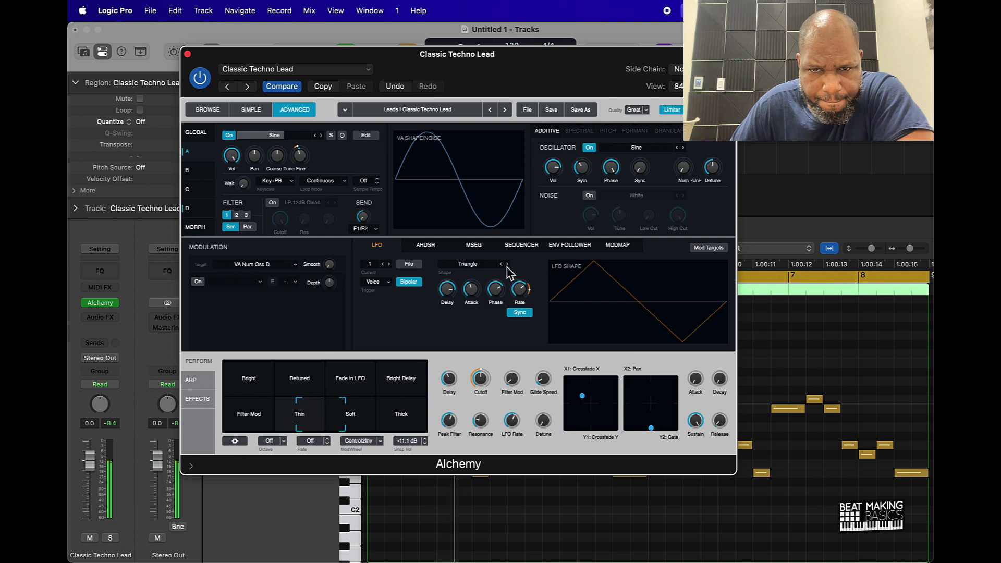
{"action": "left_click", "coordinate": [520, 314]}
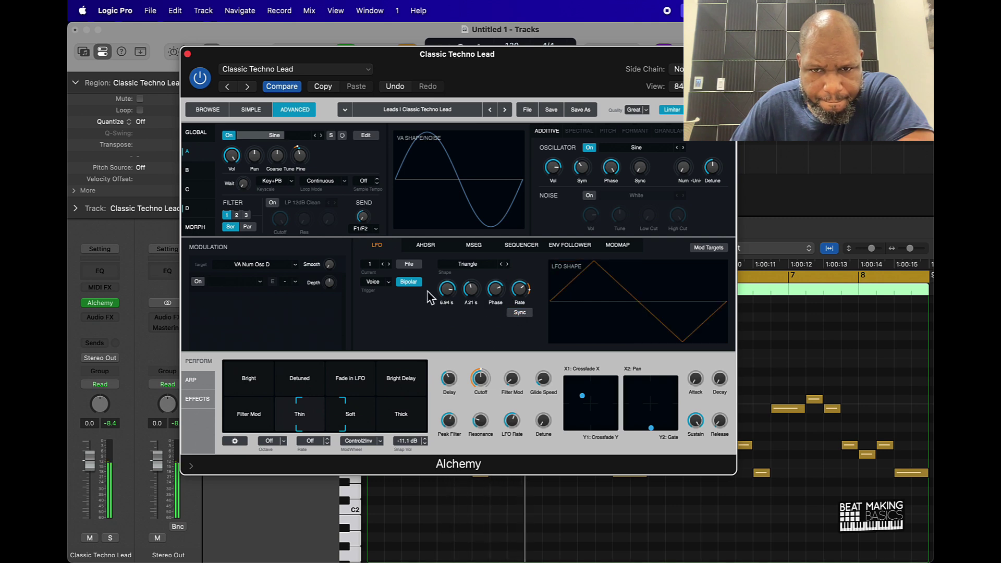
{"action": "left_click", "coordinate": [196, 173]}
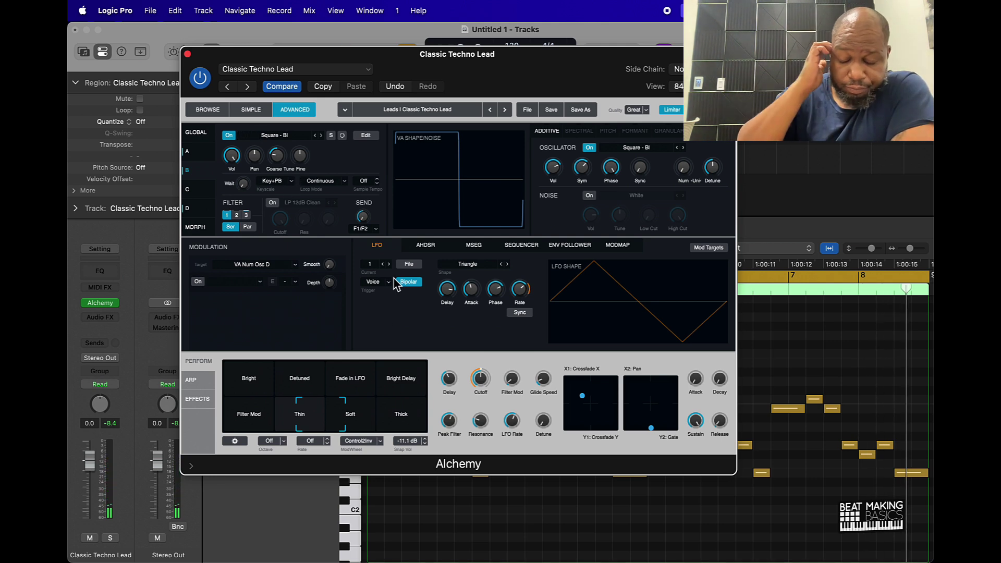
Save the edited sound as a new setting named Classic Techno Lead2 in the Alchemy folder
{"action": "left_click", "coordinate": [326, 71]}
{"action": "left_click", "coordinate": [279, 238]}
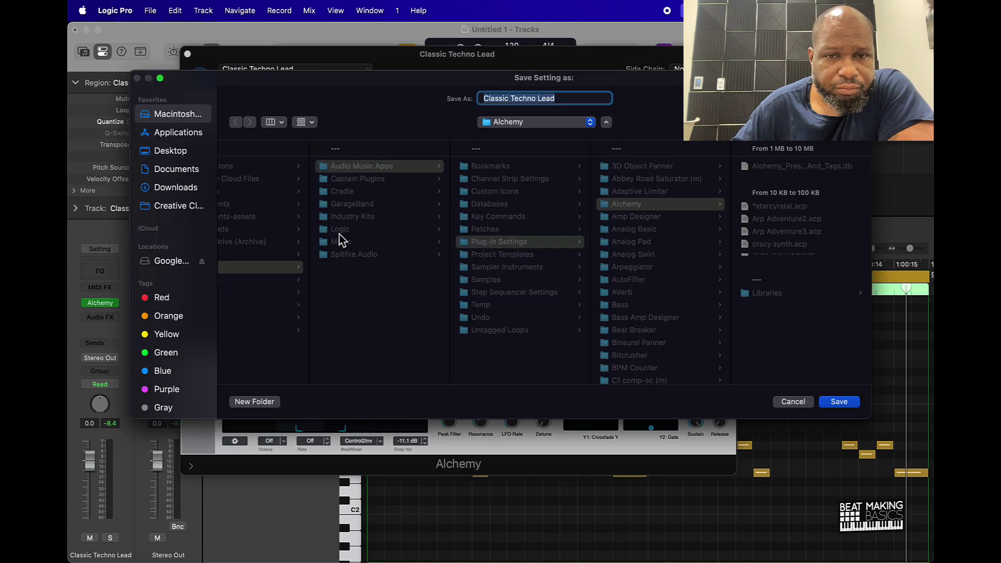
{"action": "key", "text": "Right"}
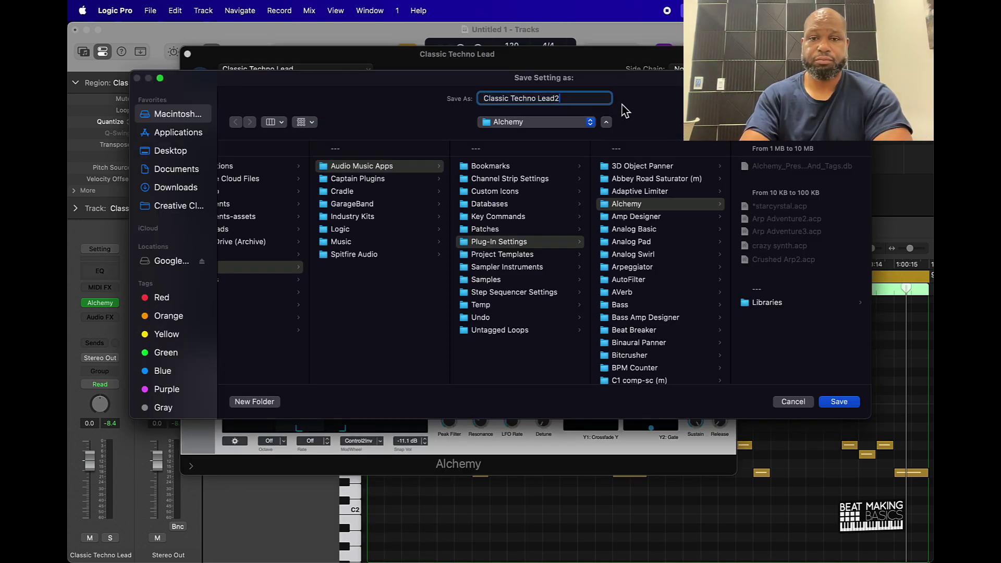
{"action": "type", "text": "2"}
{"action": "key", "text": "Return"}
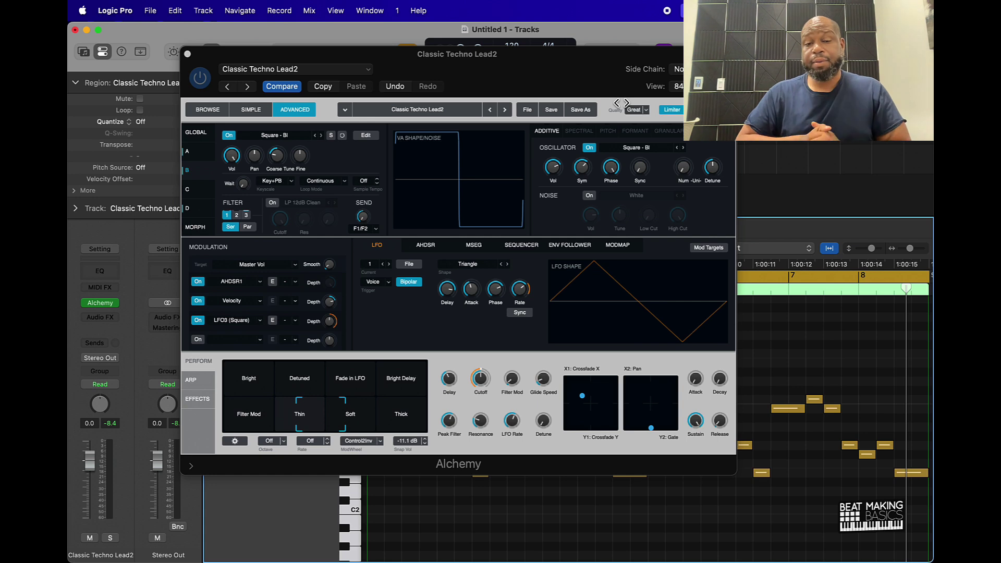